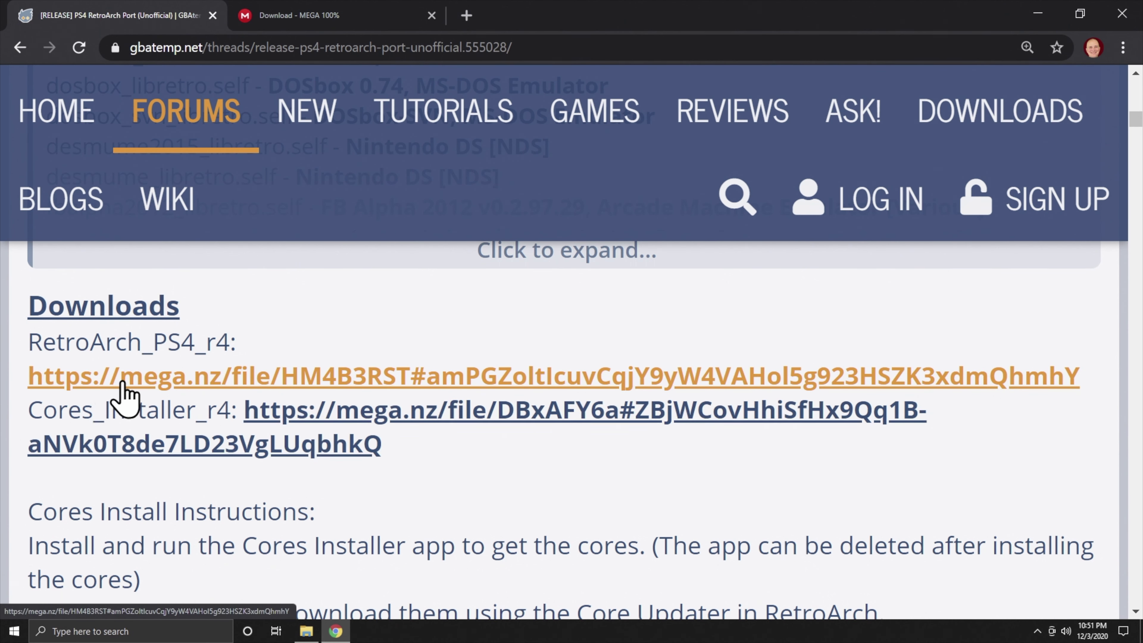
# Open the RetroArch_PS4_r4 and Cores_Installer_r4 MEGA download links from the forum post in separate new tabs
pyautogui.rightClick(125, 392)
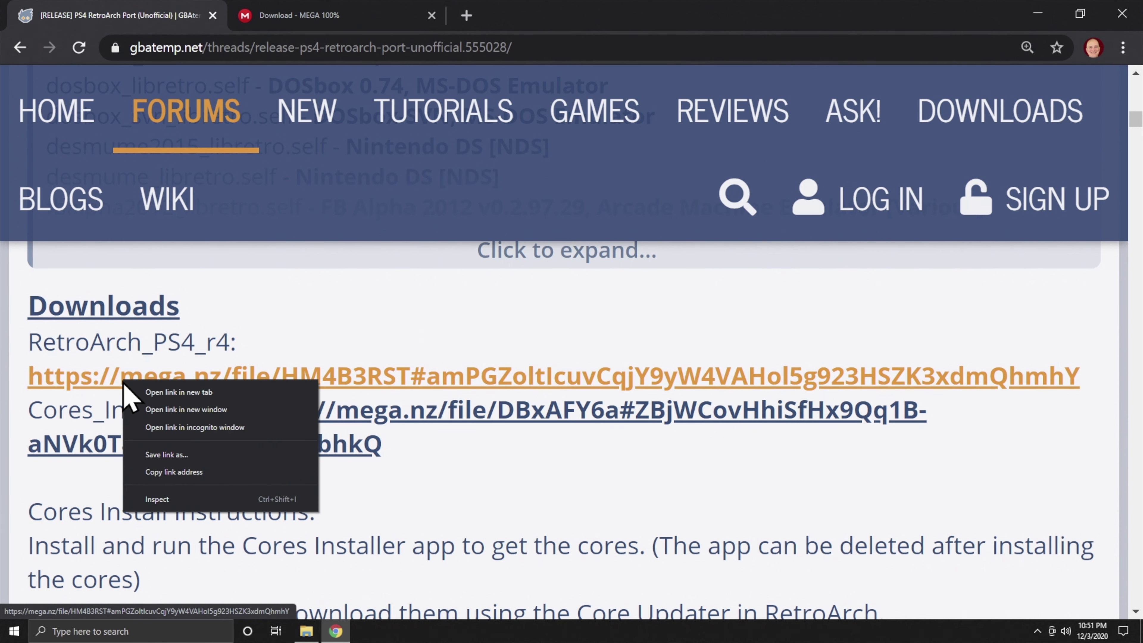
pyautogui.click(183, 393)
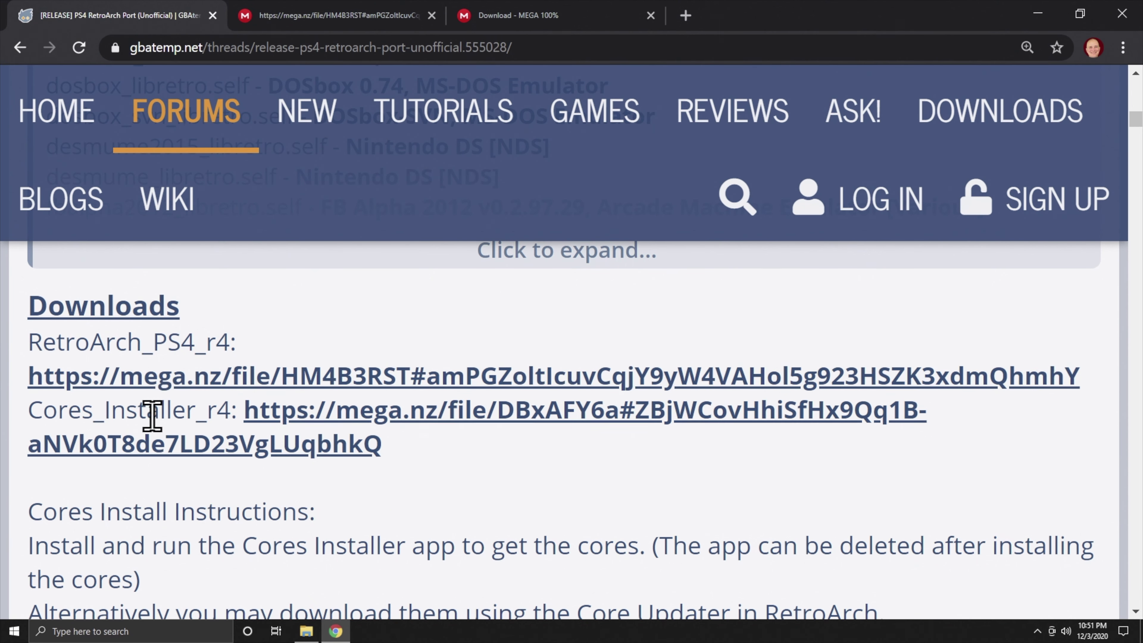
pyautogui.rightClick(151, 452)
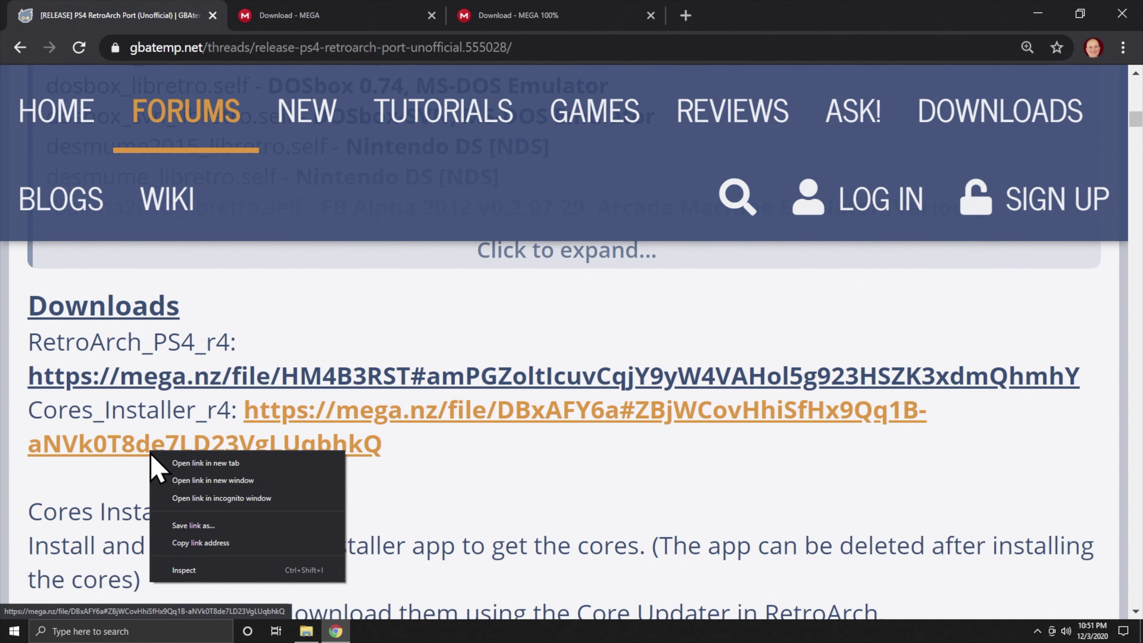
pyautogui.click(186, 463)
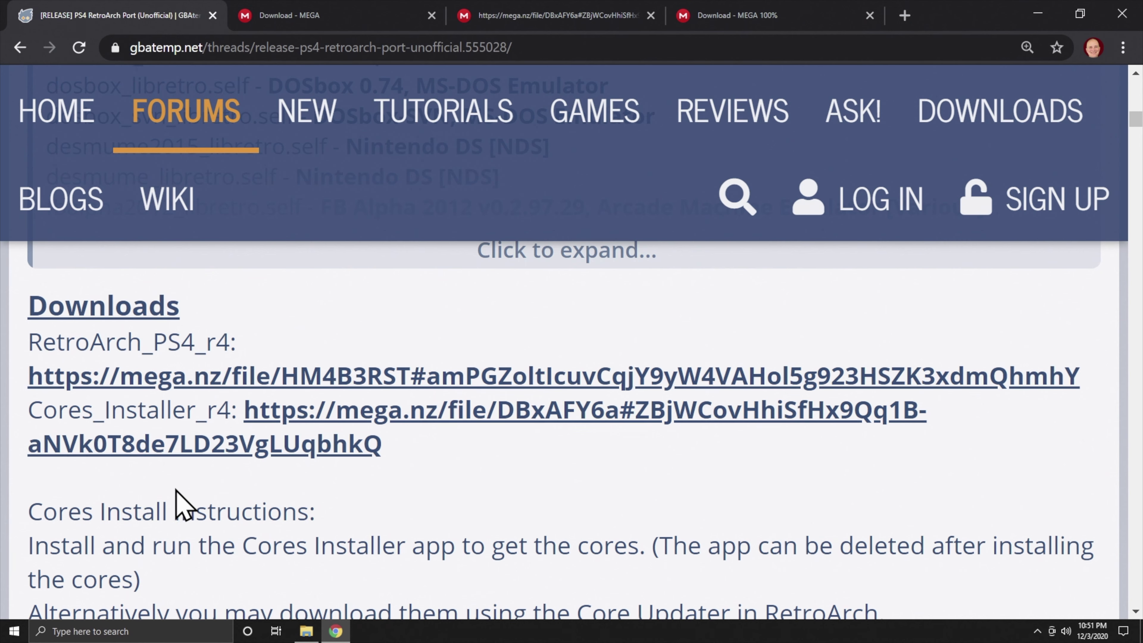
# Download RetroArch_PS4_r4.pkg from its MEGA page
pyautogui.click(289, 16)
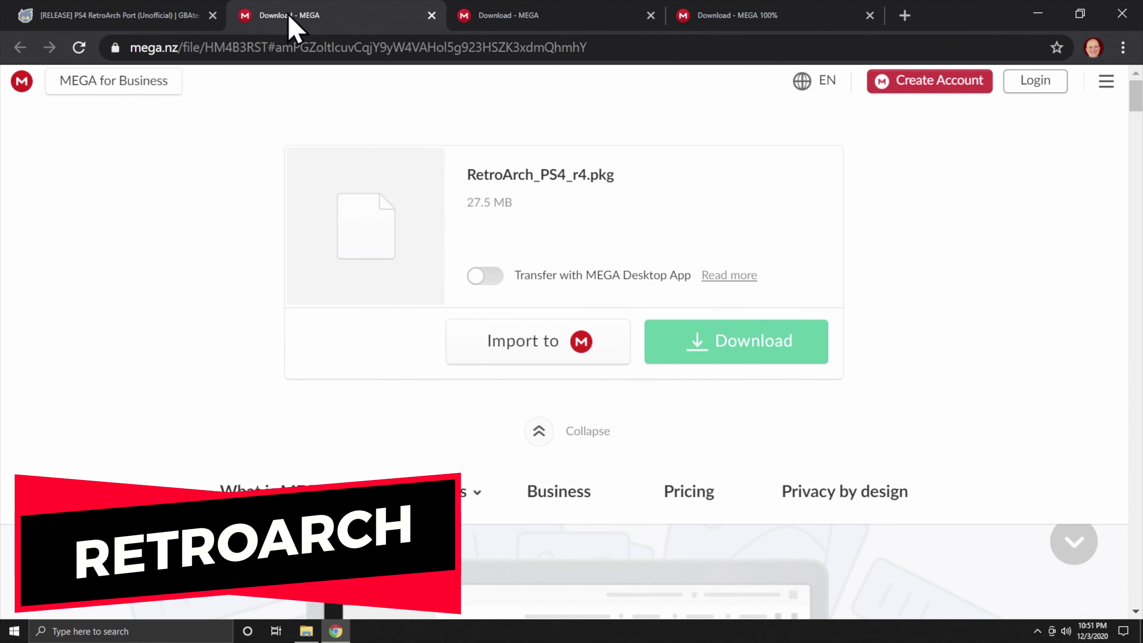
pyautogui.click(733, 360)
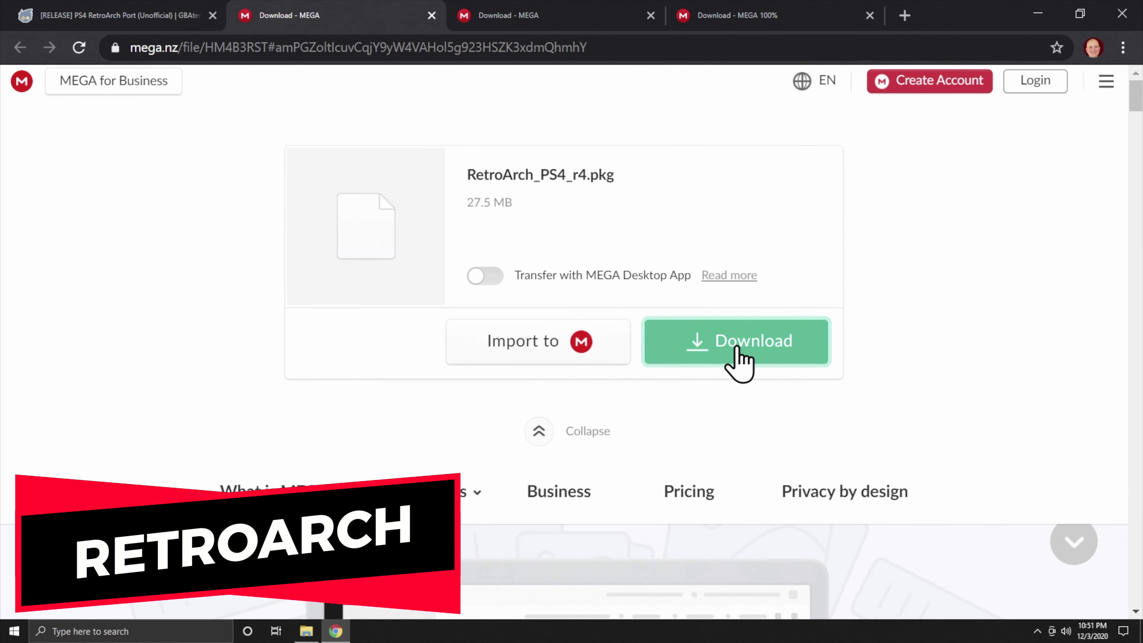
pyautogui.click(738, 358)
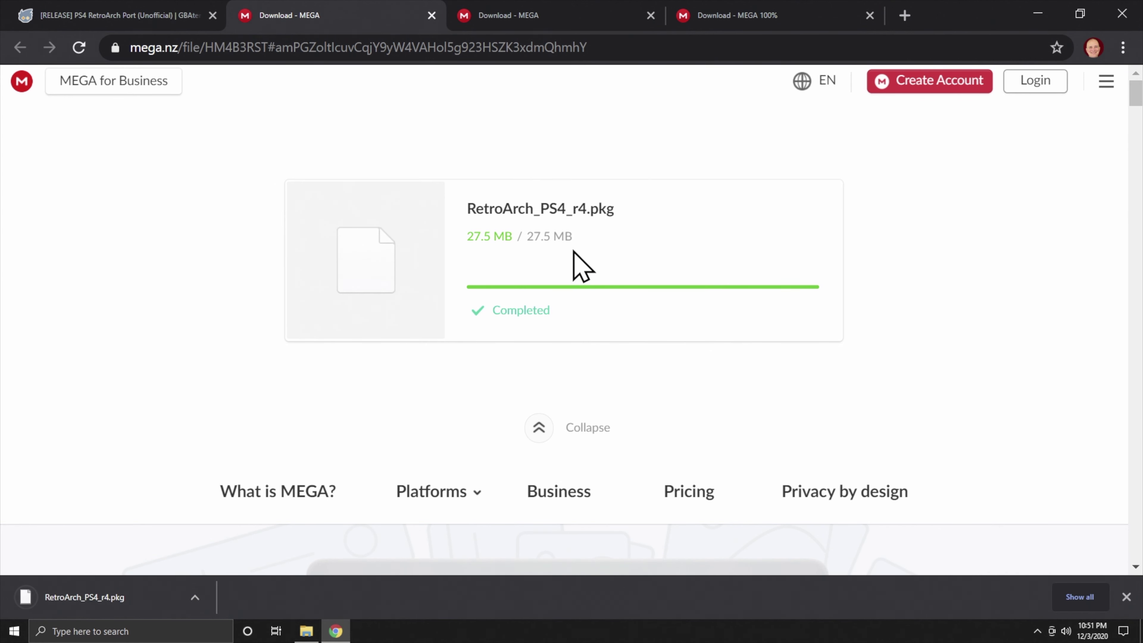
# Download Cores_Installer_r4.1.pkg from its MEGA page and save PS4-Xplorer 1.23 - Lapy.rar to the computer
pyautogui.click(495, 18)
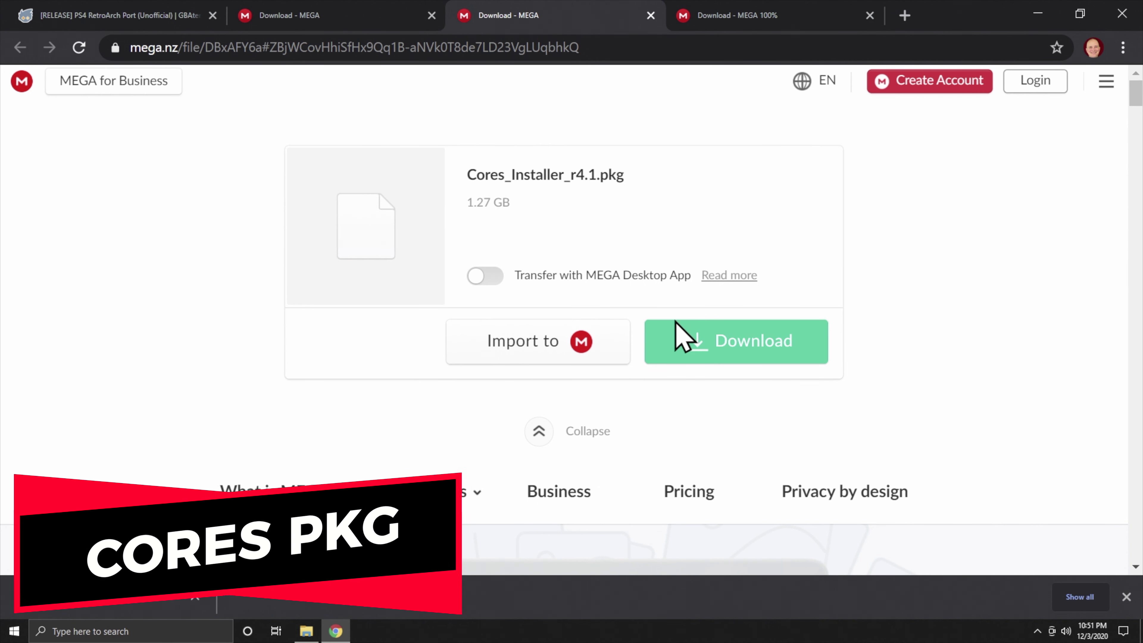
pyautogui.click(725, 355)
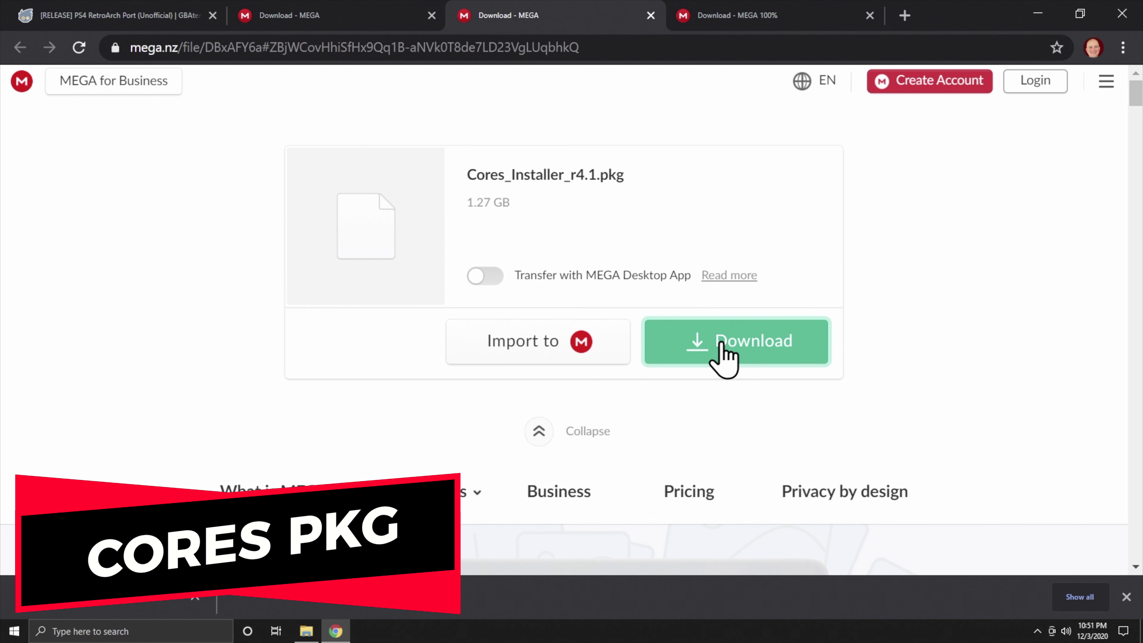
pyautogui.click(722, 344)
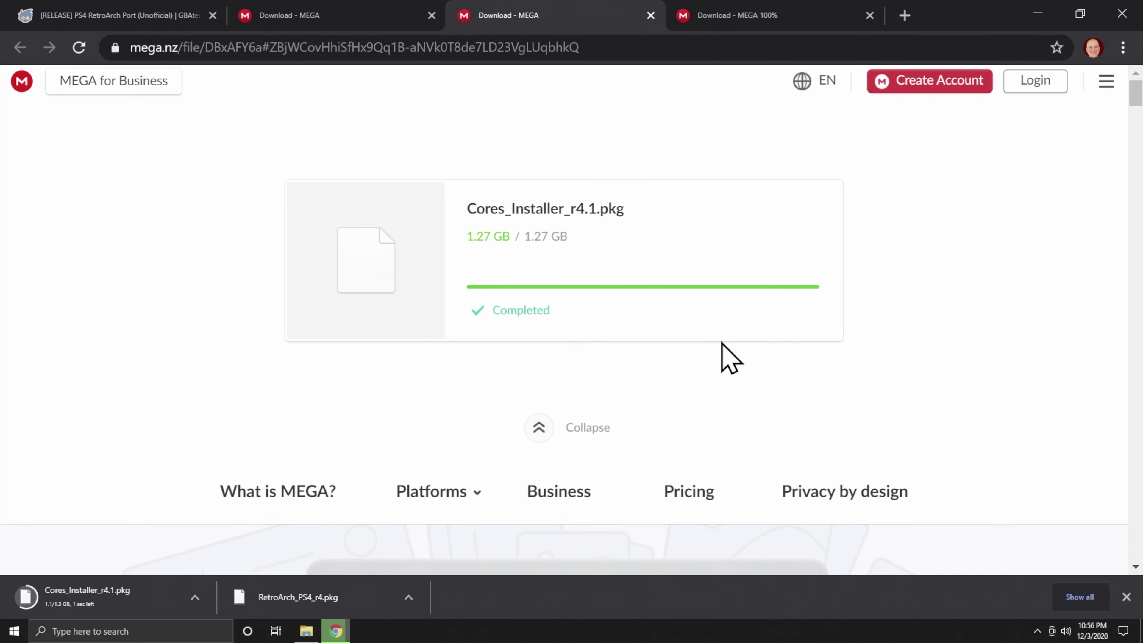
pyautogui.hotkey('ctrl', 'Tab')
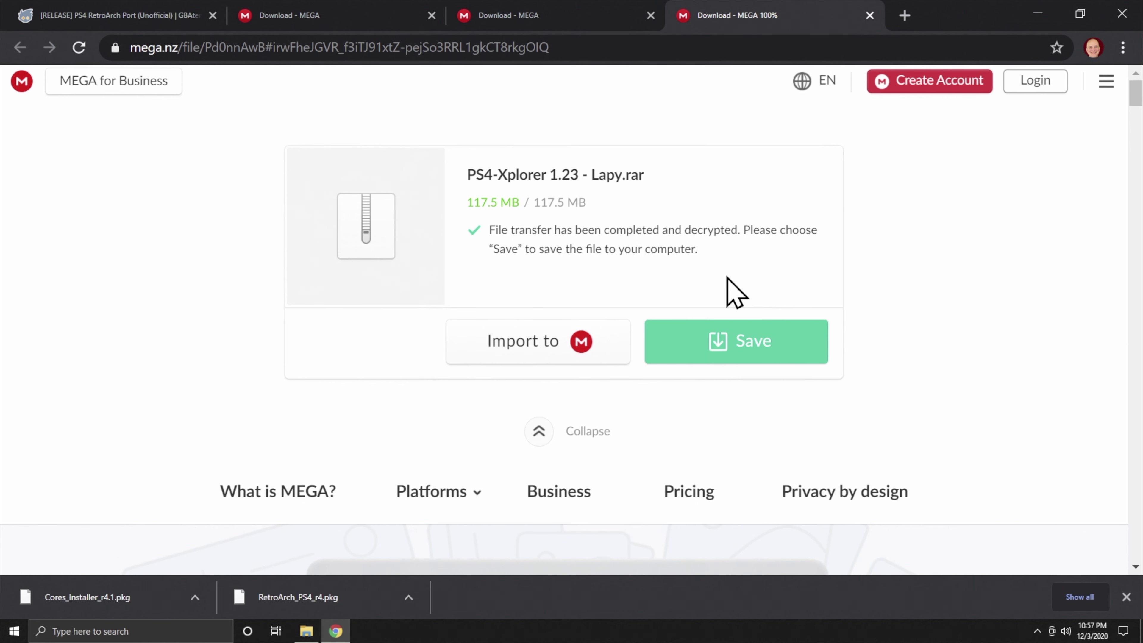
pyautogui.click(749, 346)
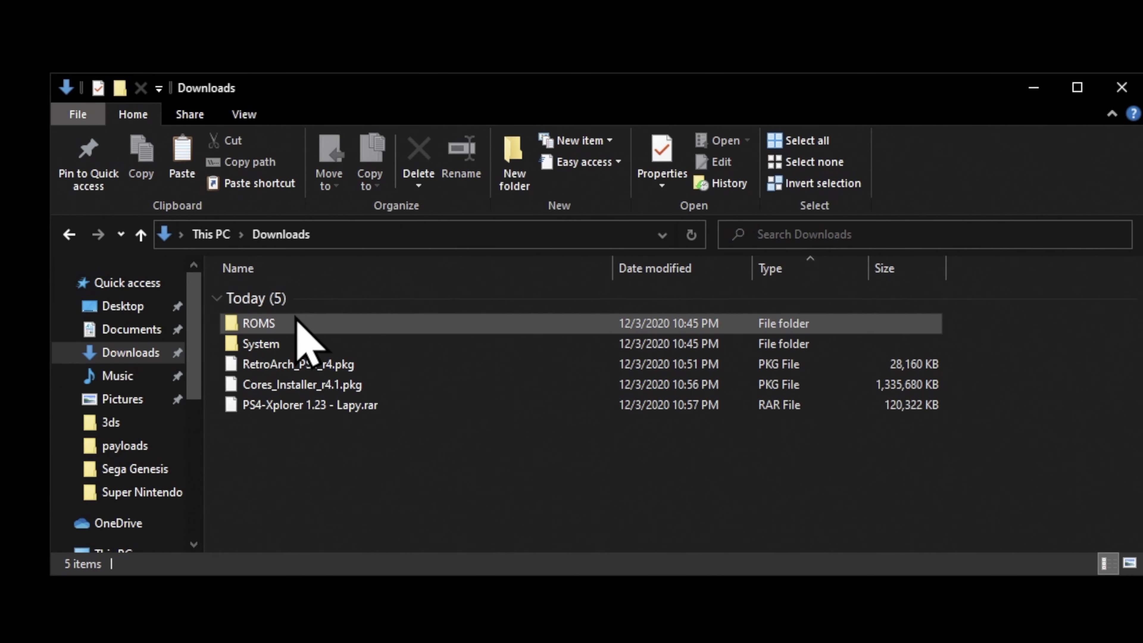
pyautogui.click(299, 328)
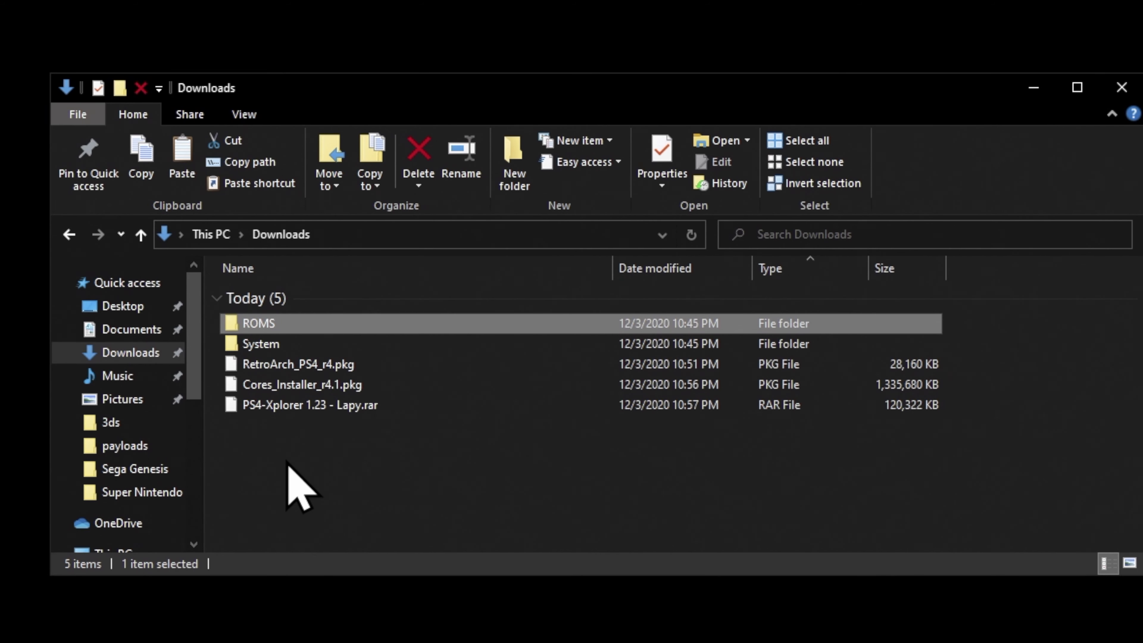
pyautogui.click(302, 343)
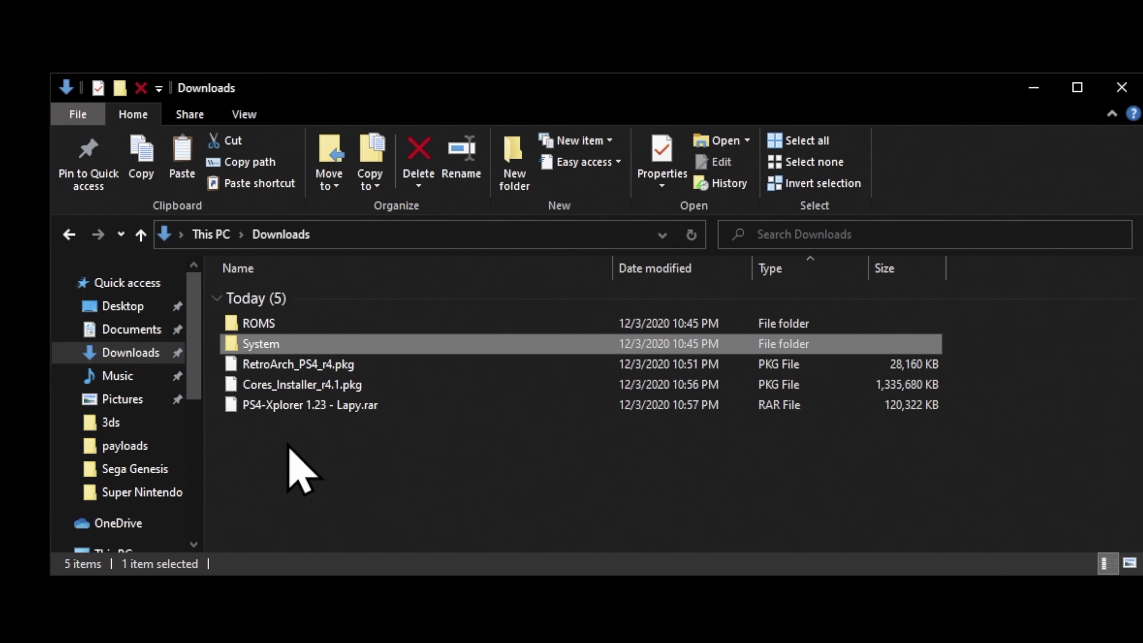
pyautogui.click(317, 365)
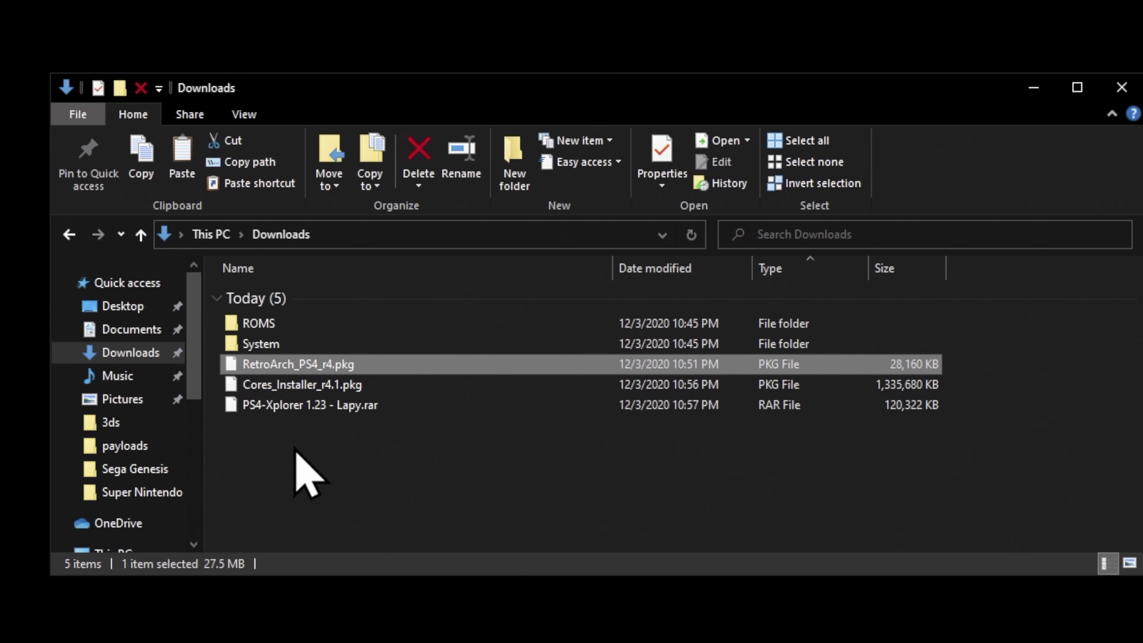
pyautogui.click(334, 386)
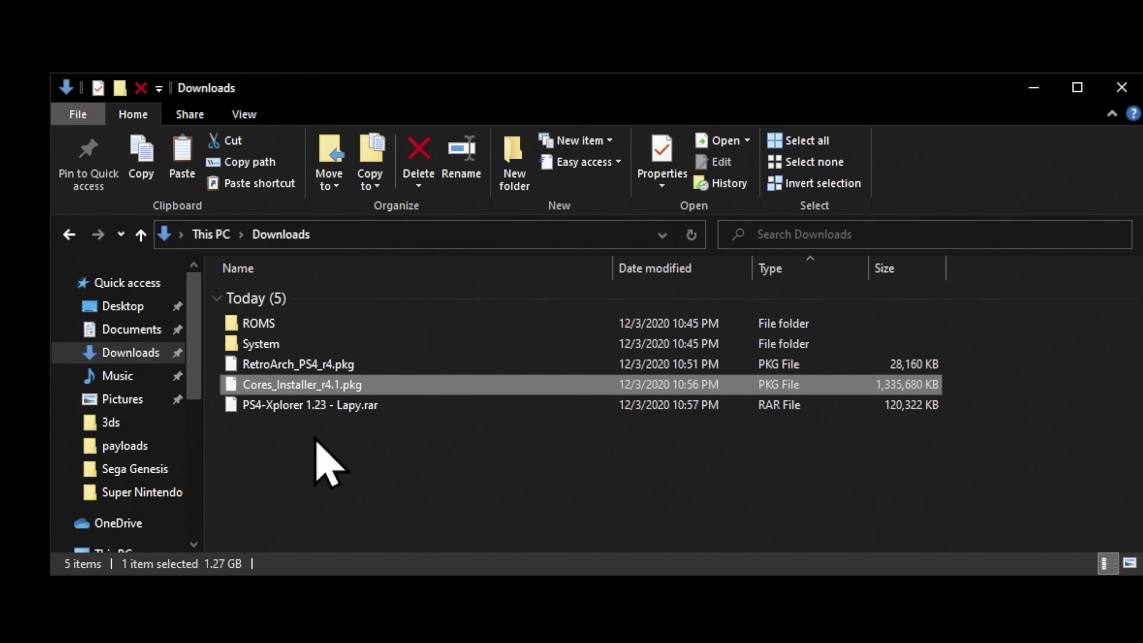
# Extract PS4-Xplorer 1.23 - Lapy.rar with Zipware directly into the Downloads folder
pyautogui.click(387, 405)
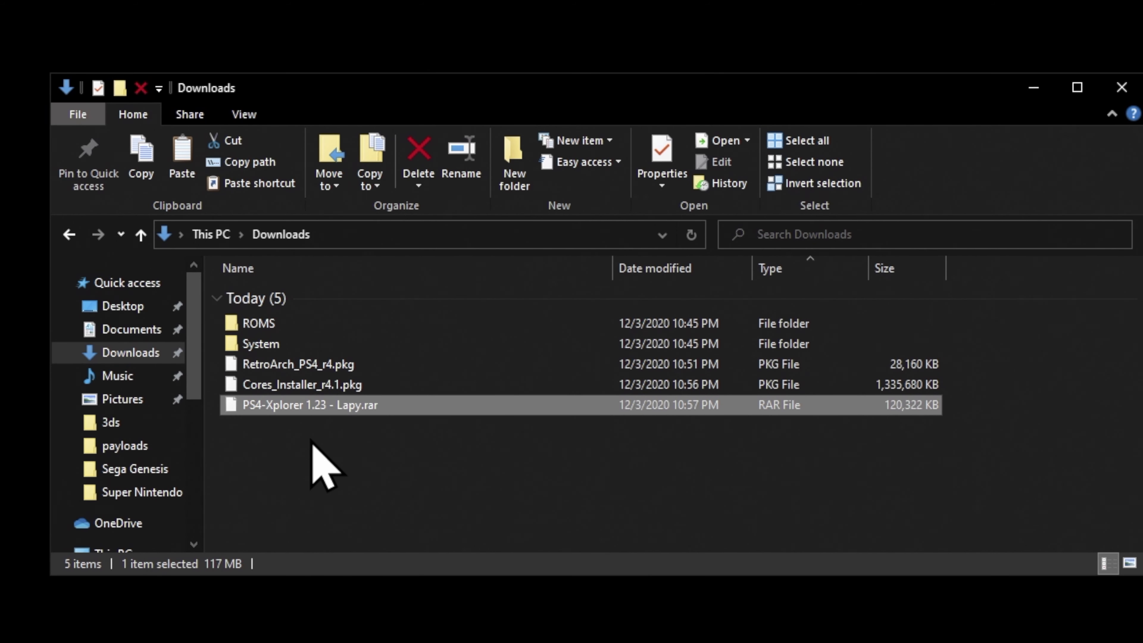
pyautogui.rightClick(316, 405)
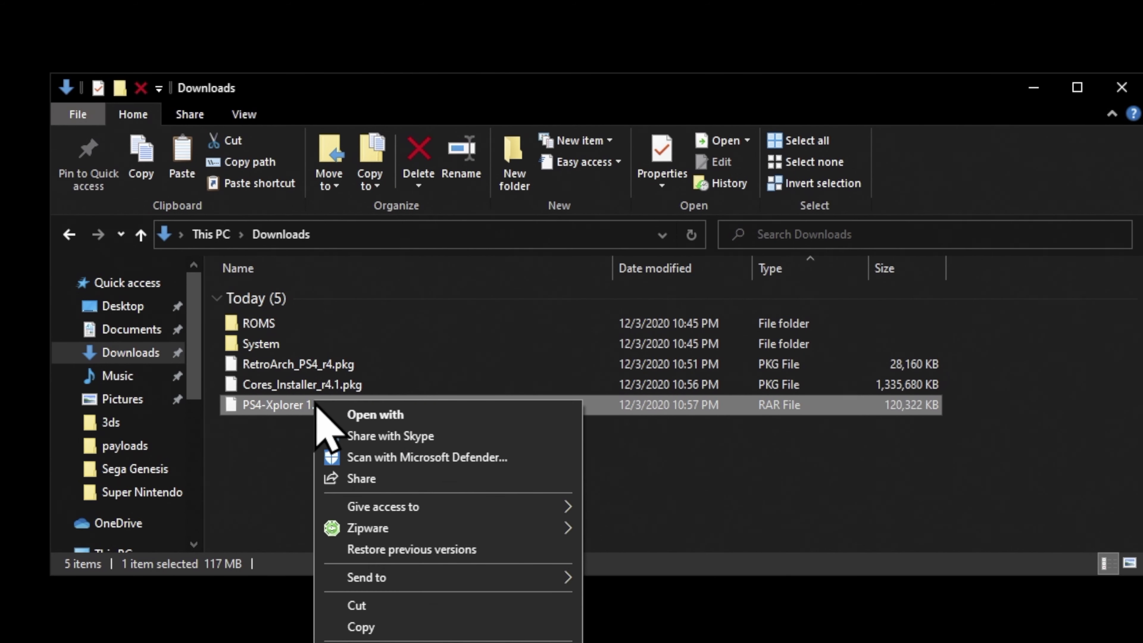
pyautogui.moveTo(373, 514)
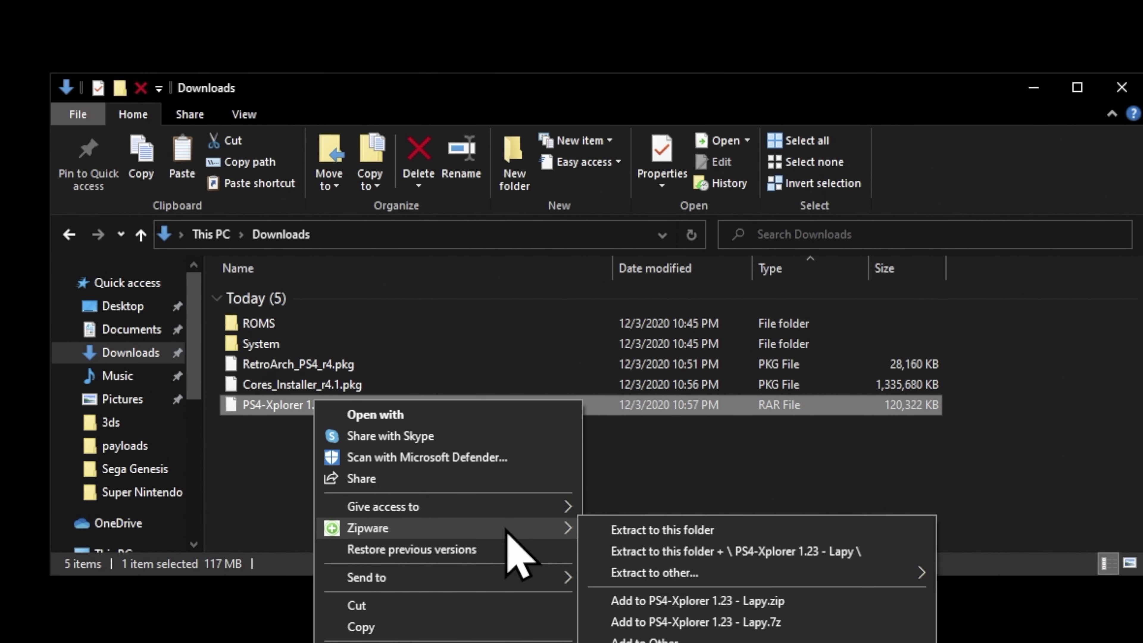
pyautogui.click(664, 531)
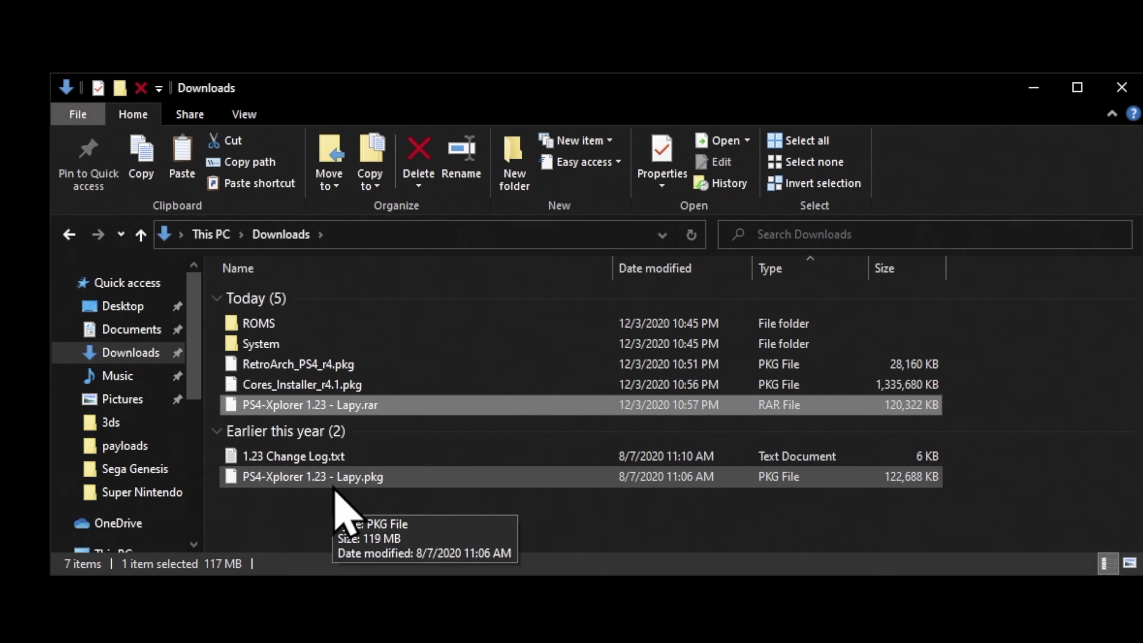
# Delete 1.23 Change Log.txt and the PS4-Xplorer 1.23 - Lapy.rar archive from the Downloads folder
pyautogui.click(308, 455)
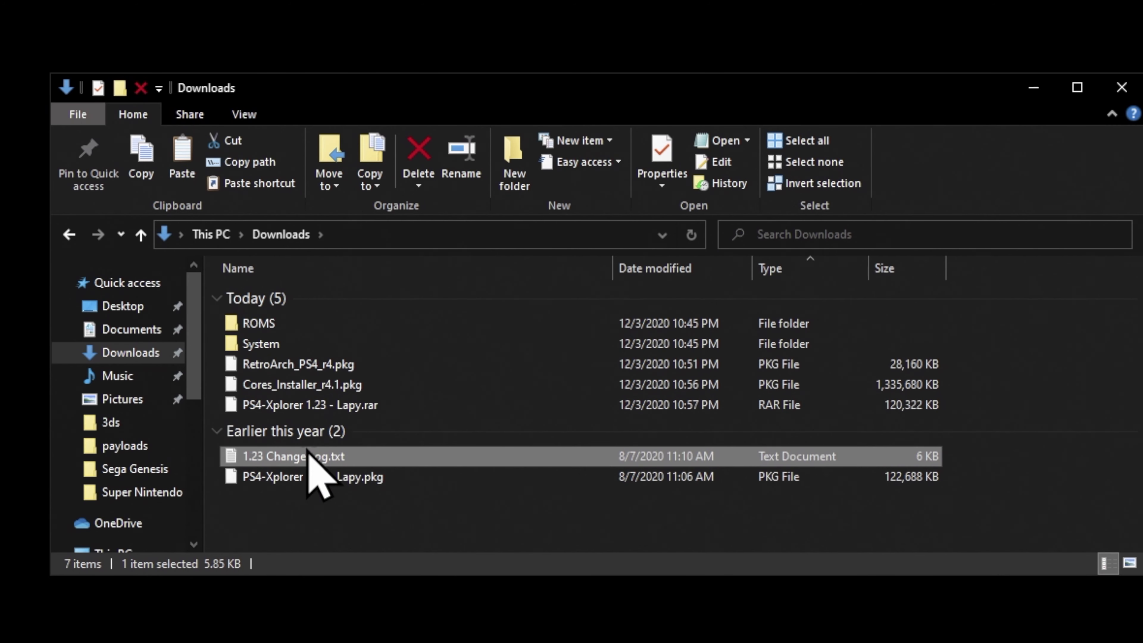
pyautogui.rightClick(308, 450)
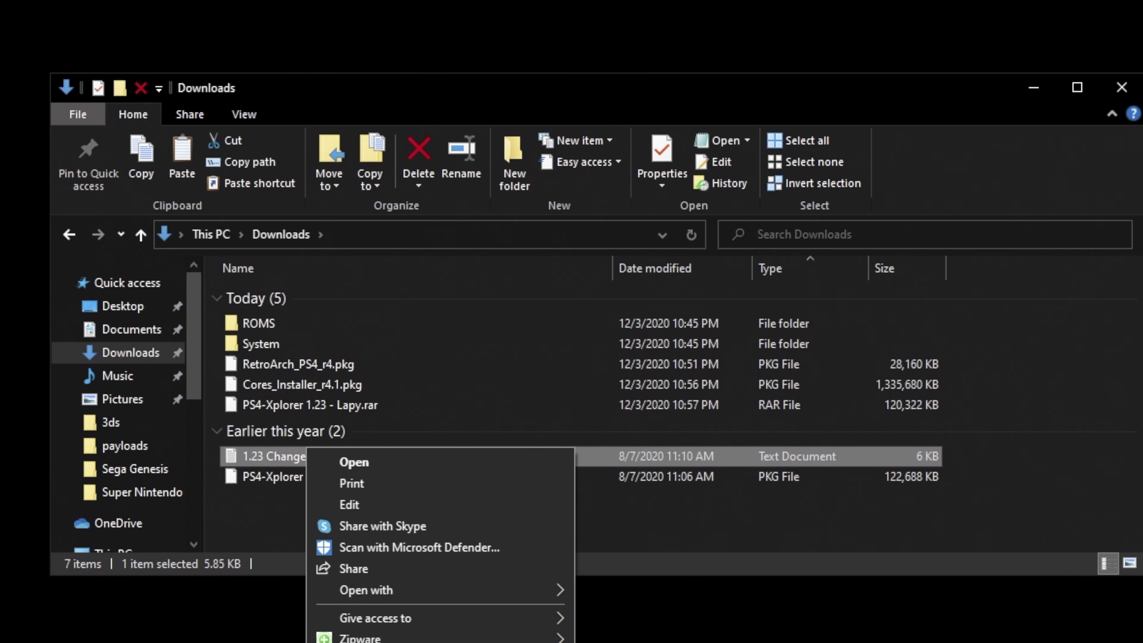
pyautogui.press('Delete')
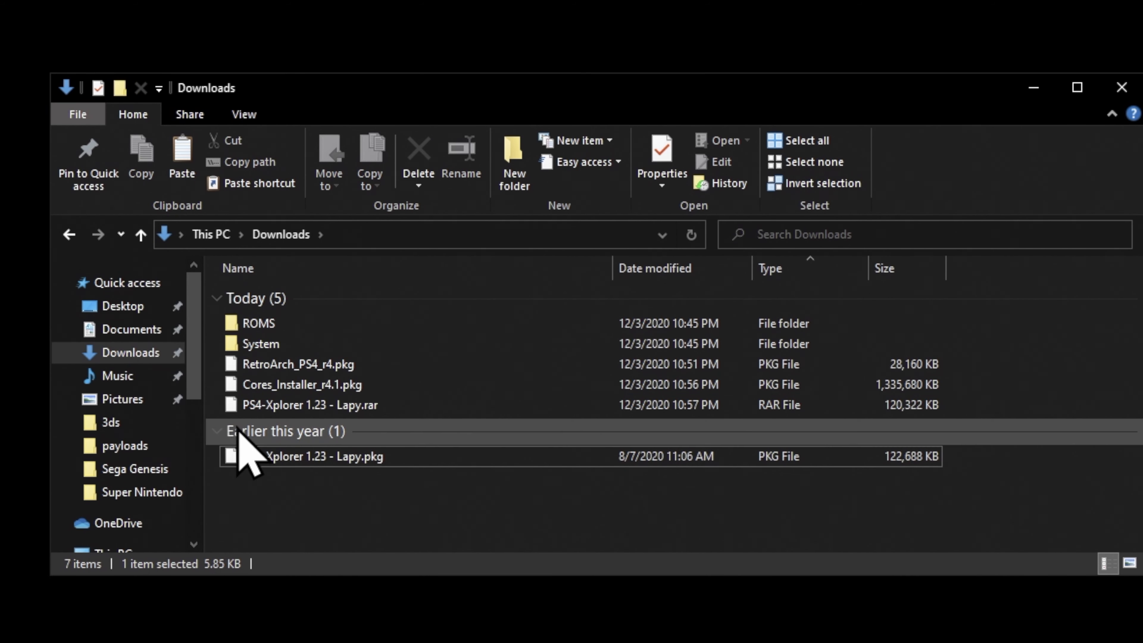
pyautogui.rightClick(331, 404)
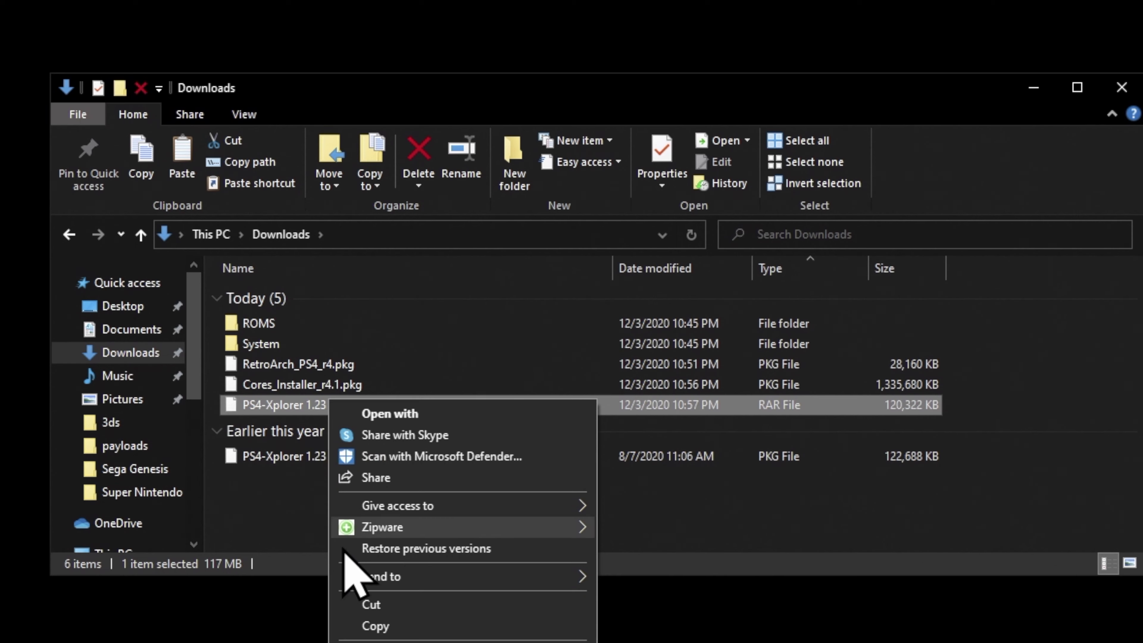
pyautogui.click(380, 642)
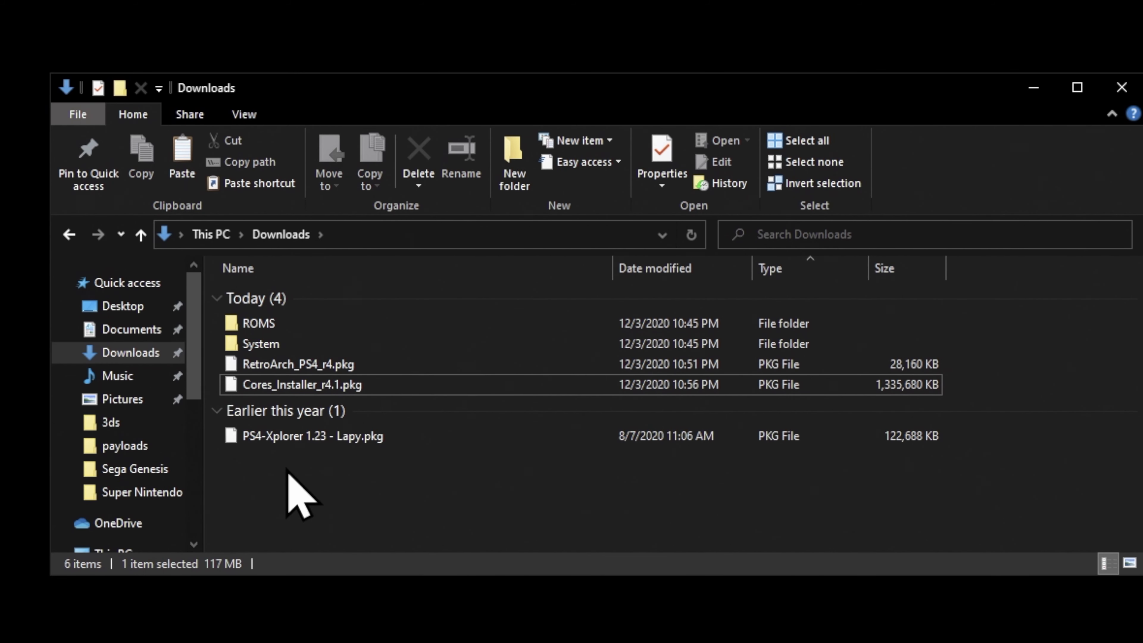
# Copy the ROMS and System folders and the three PKG files from Downloads to the clipboard
pyautogui.moveTo(287, 466); pyautogui.dragTo(292, 239)
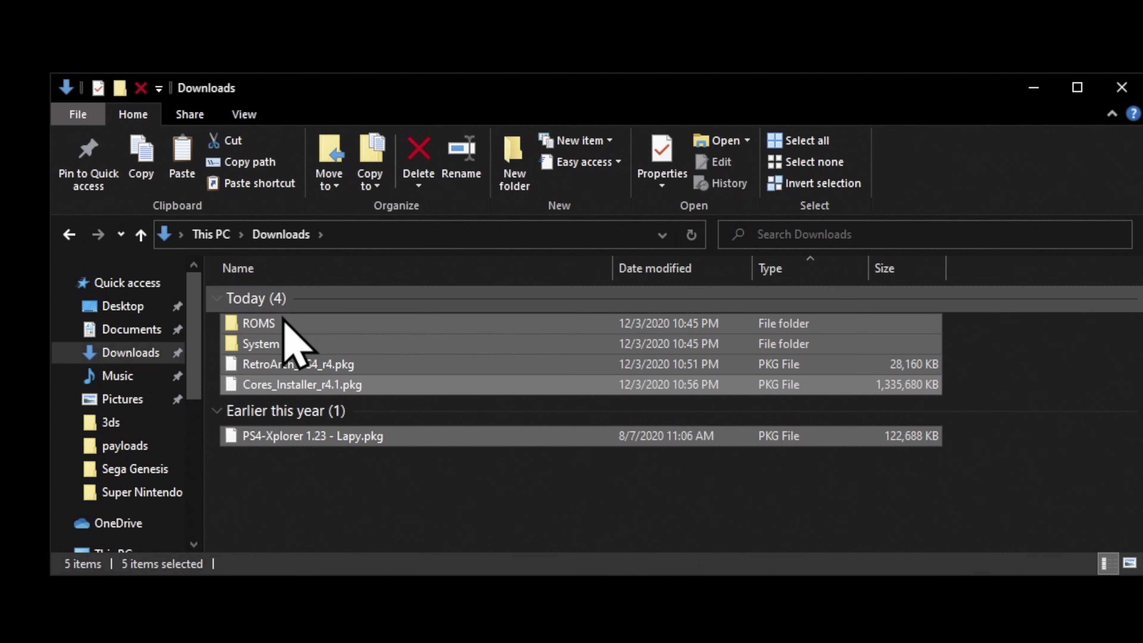
pyautogui.rightClick(285, 359)
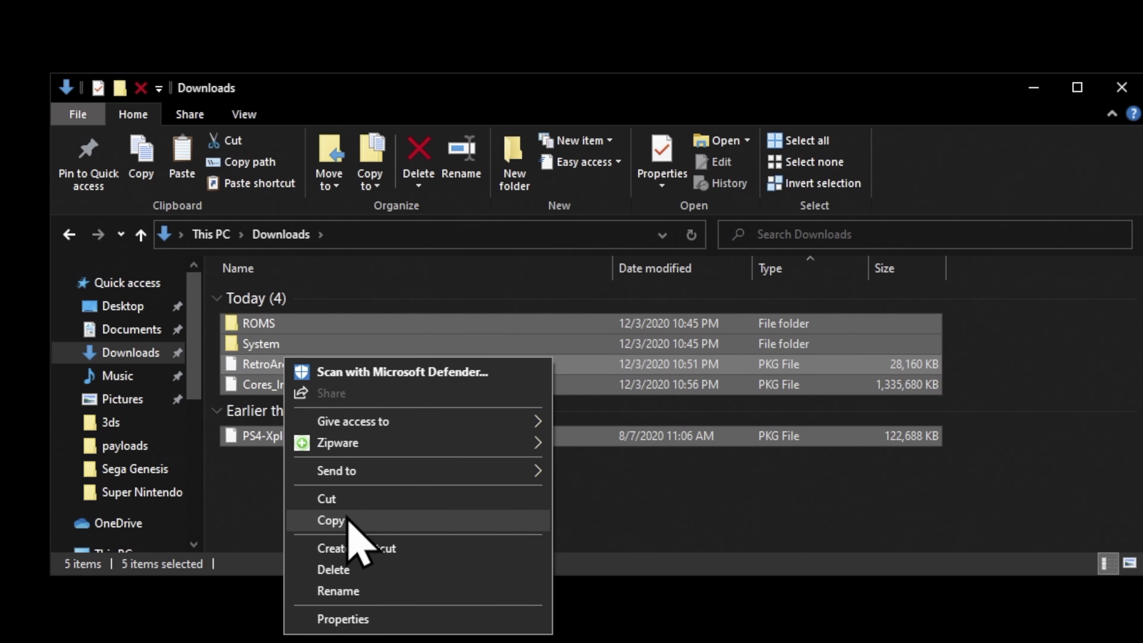
pyautogui.click(333, 520)
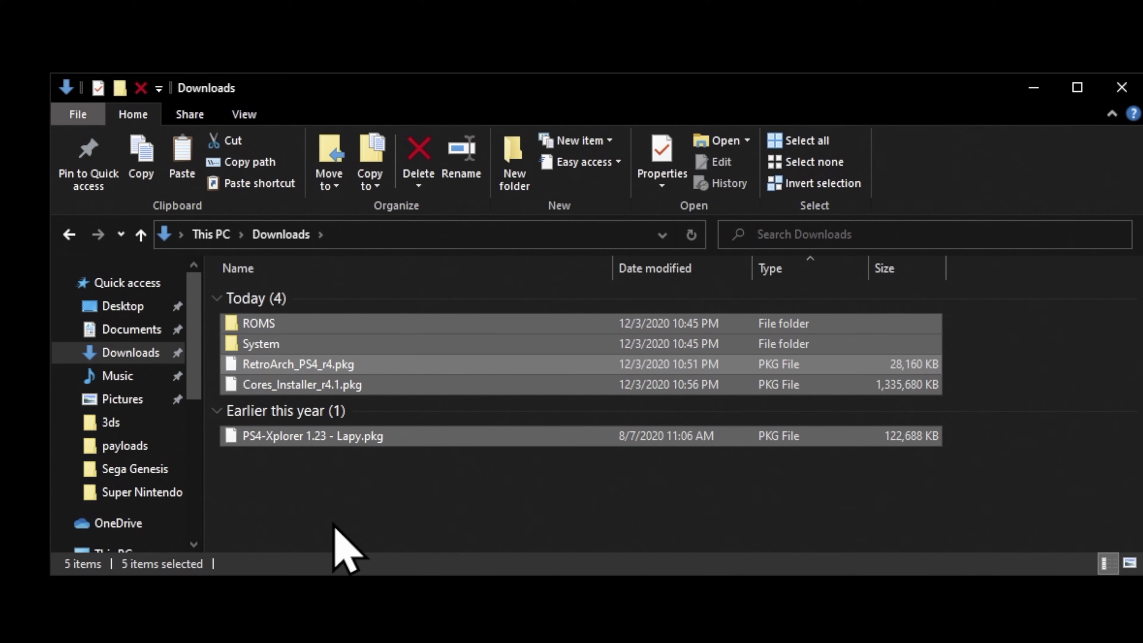
# Paste the copied folders and PKG files onto the SUBSCRIBE (F:) drive, agreeing to copy After Burner II (USA, Europe).zip without its properties
pyautogui.scroll(-2, 151, 477)
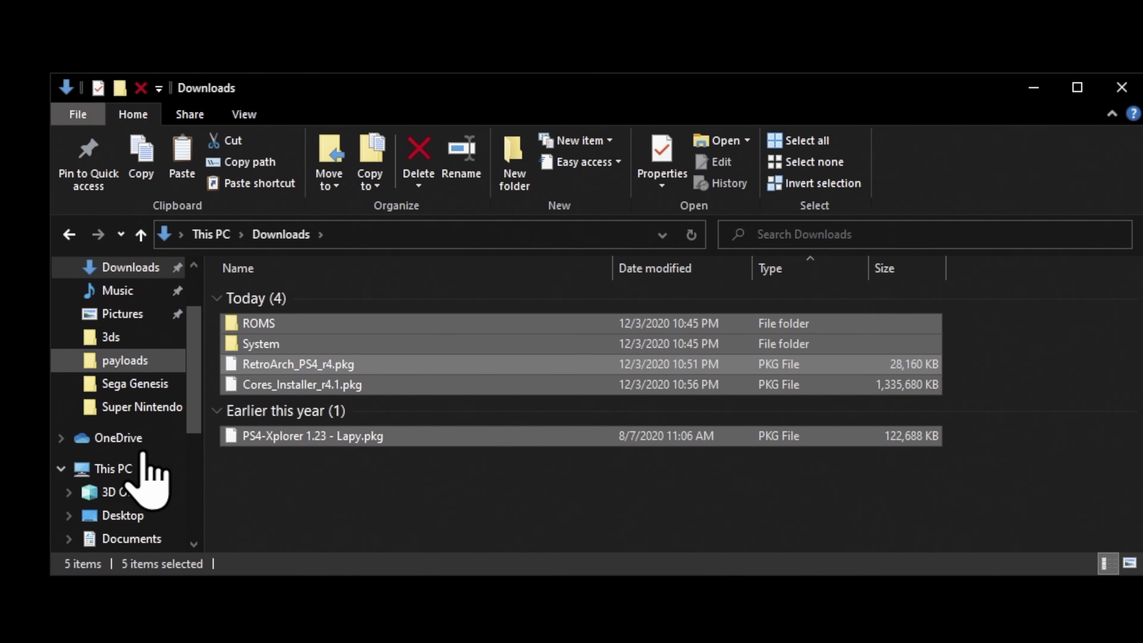
pyautogui.scroll(-3, 151, 477)
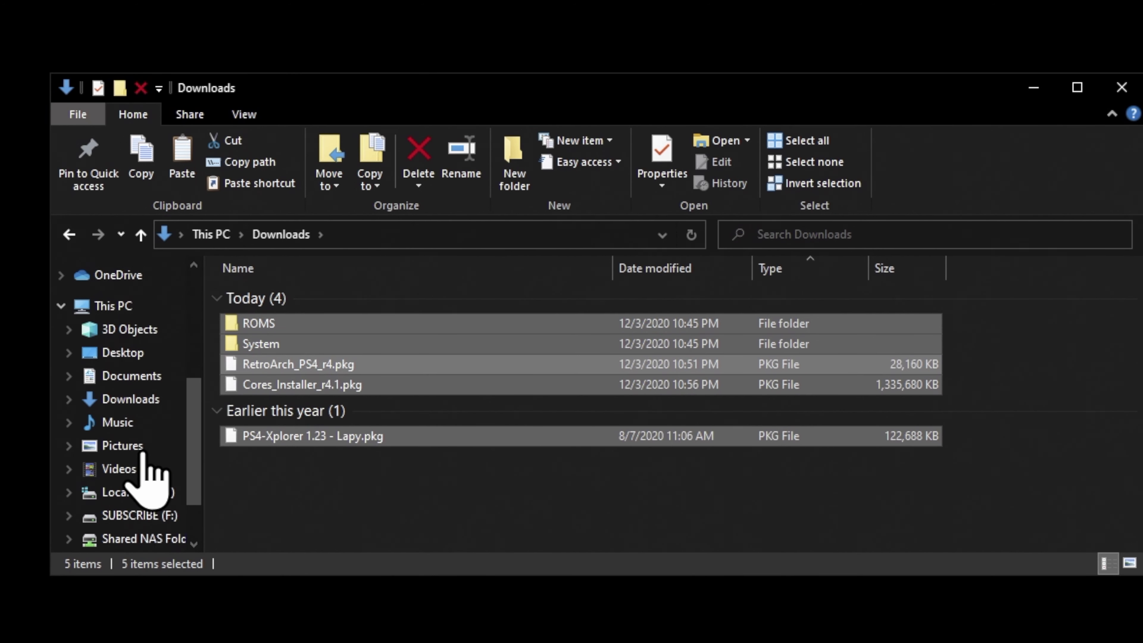
pyautogui.scroll(-2, 143, 452)
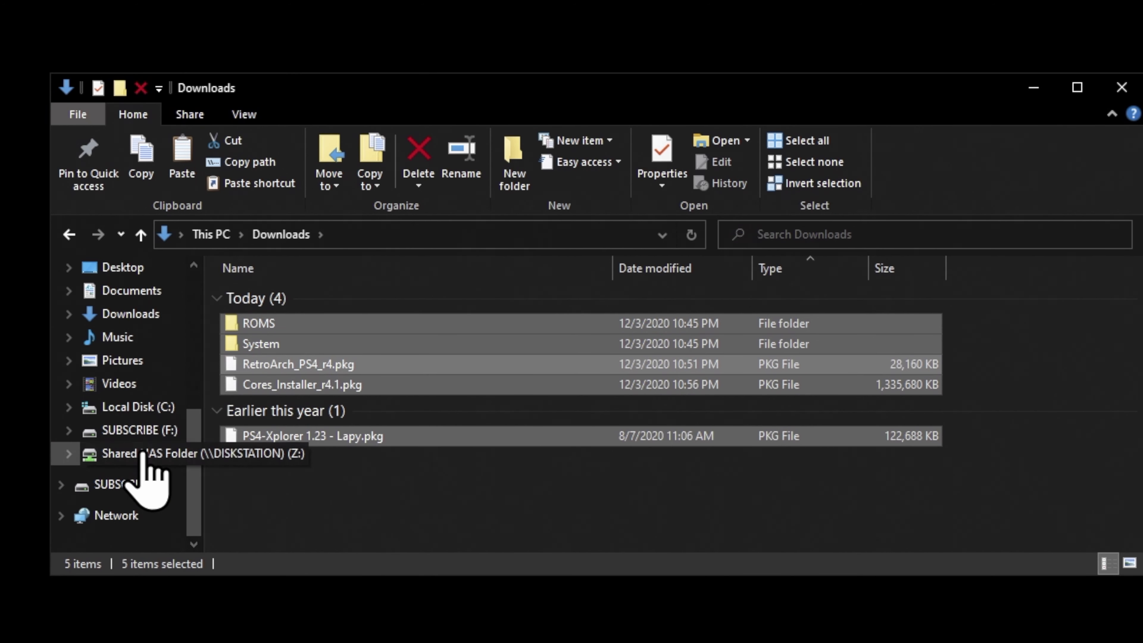
pyautogui.click(133, 486)
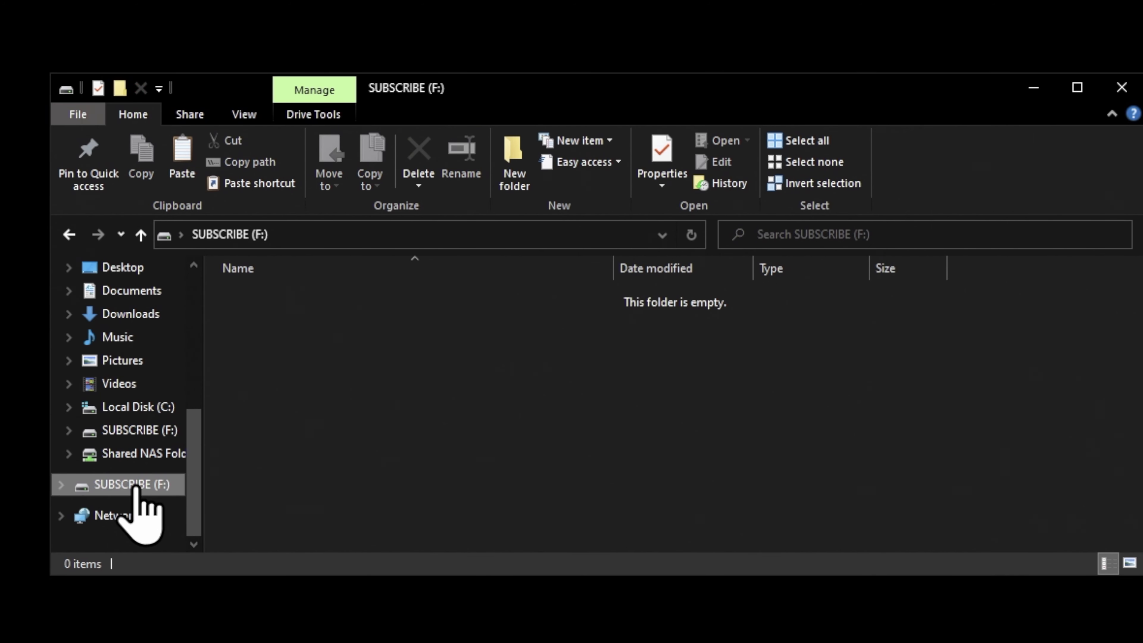
pyautogui.rightClick(276, 330)
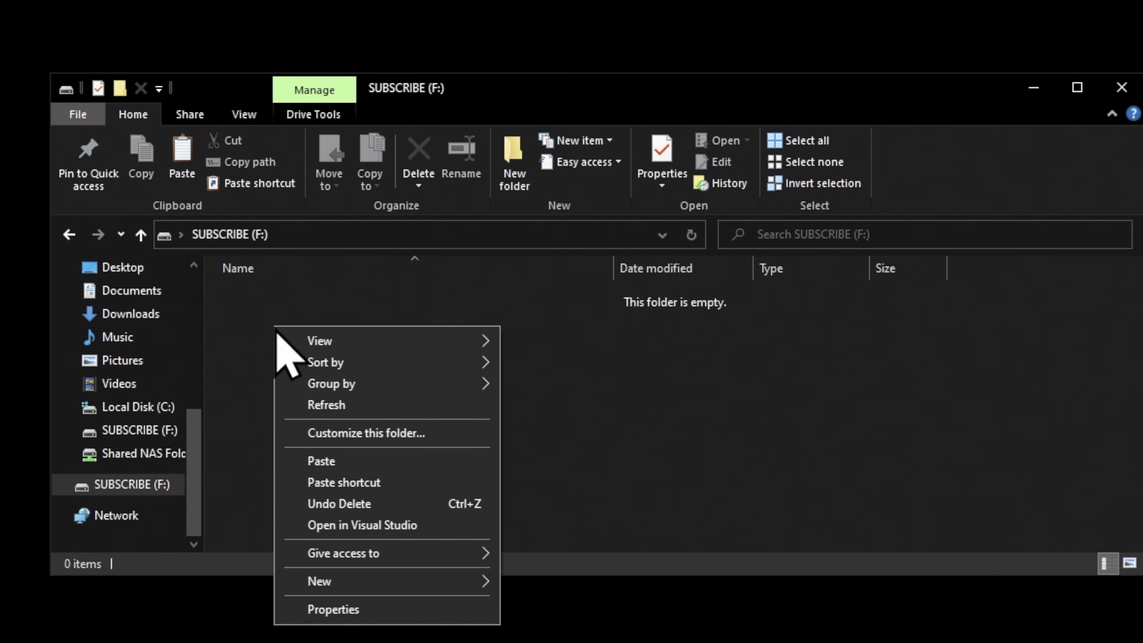
pyautogui.click(313, 456)
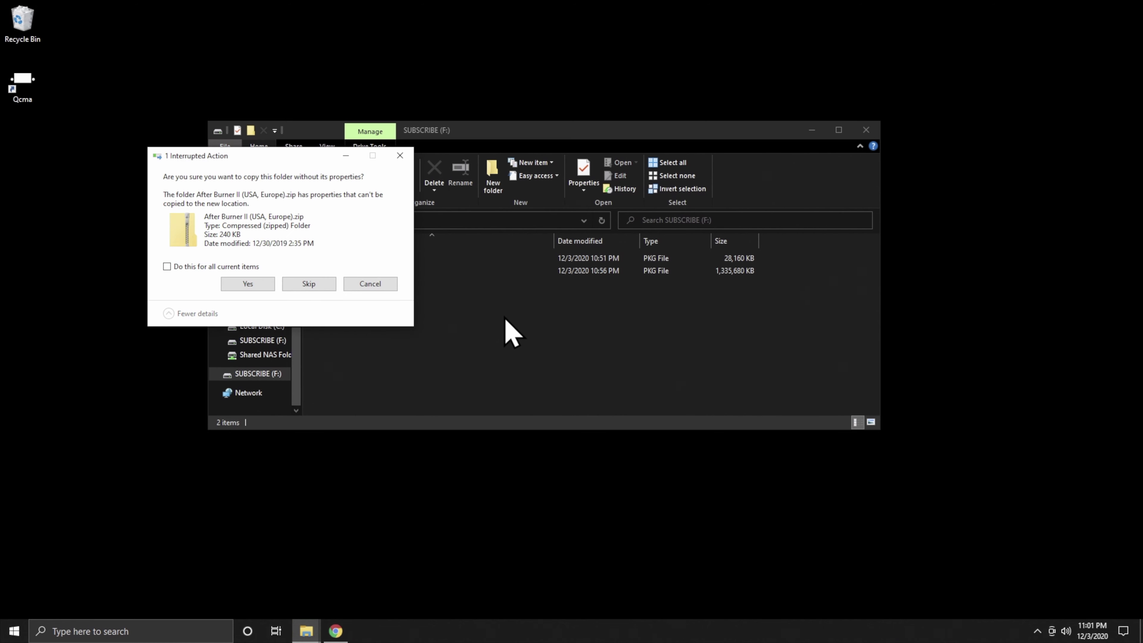
pyautogui.click(234, 284)
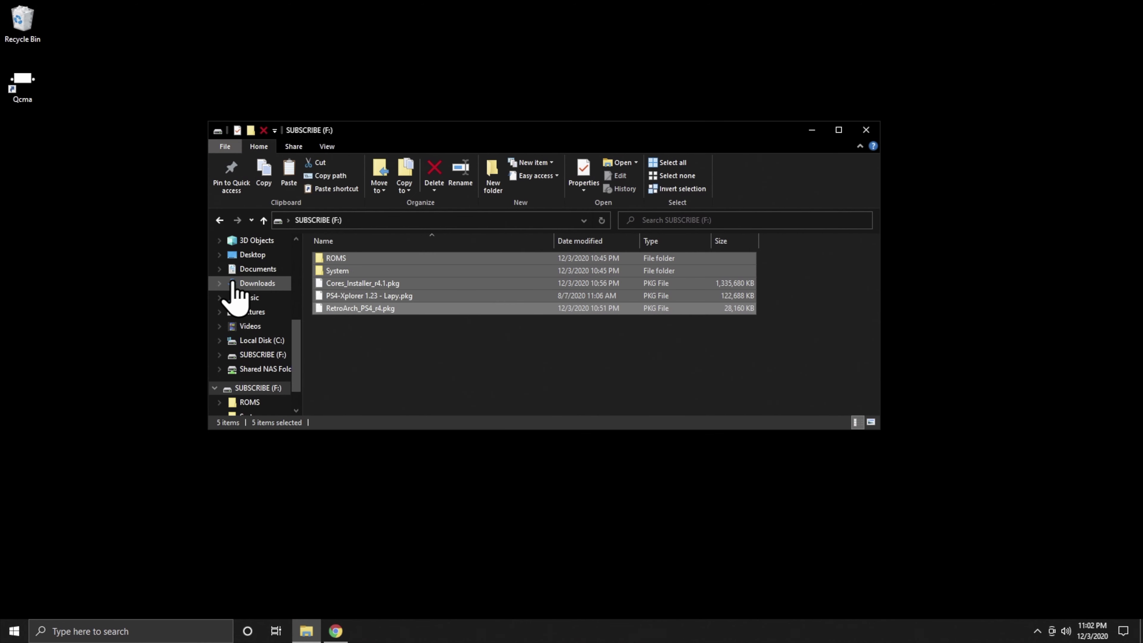
# Clear the file selection on the SUBSCRIBE (F:) drive and close its Explorer window
pyautogui.click(361, 347)
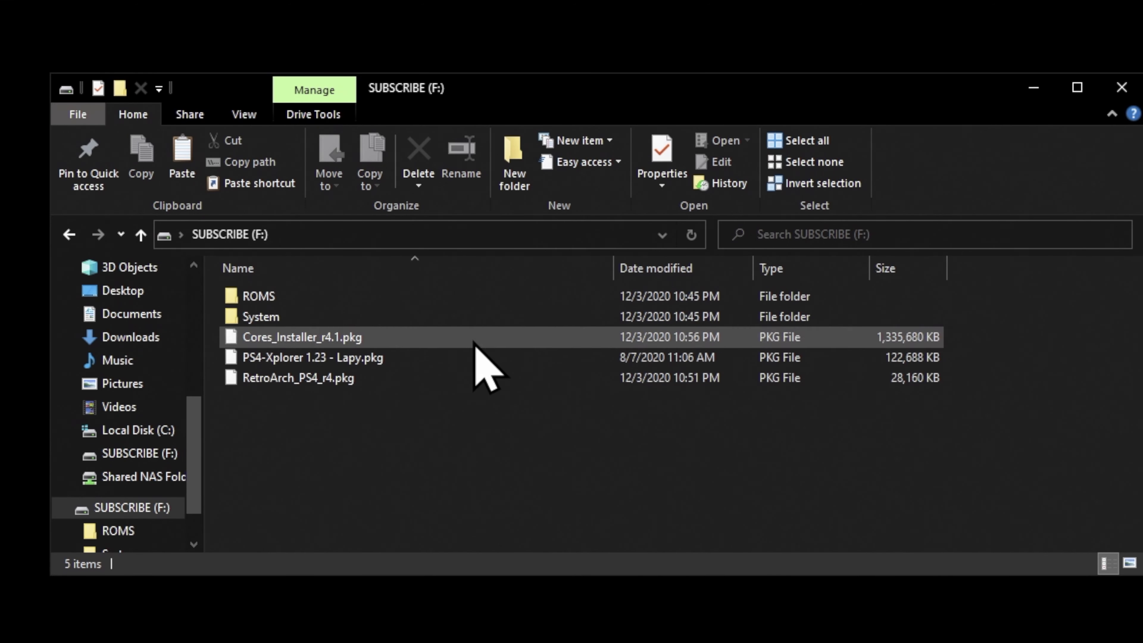
pyautogui.click(1121, 88)
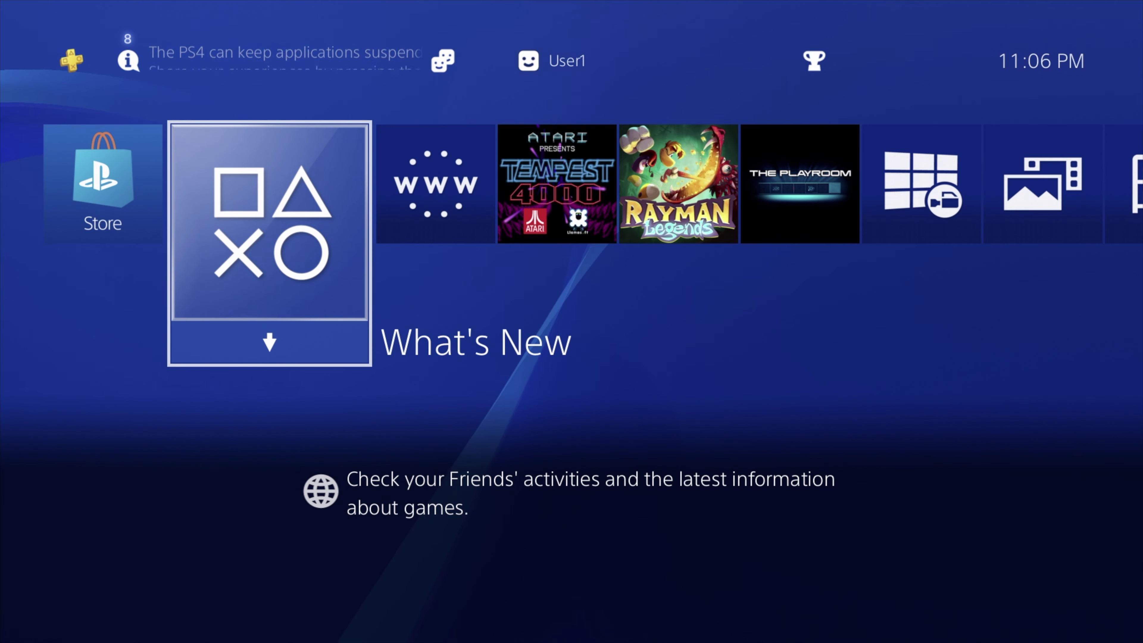
# Switch to the PS4's Internet Browser and open the PS4 (4.55-5.07) exploit category on the Exploit Host page
pyautogui.press('Right')
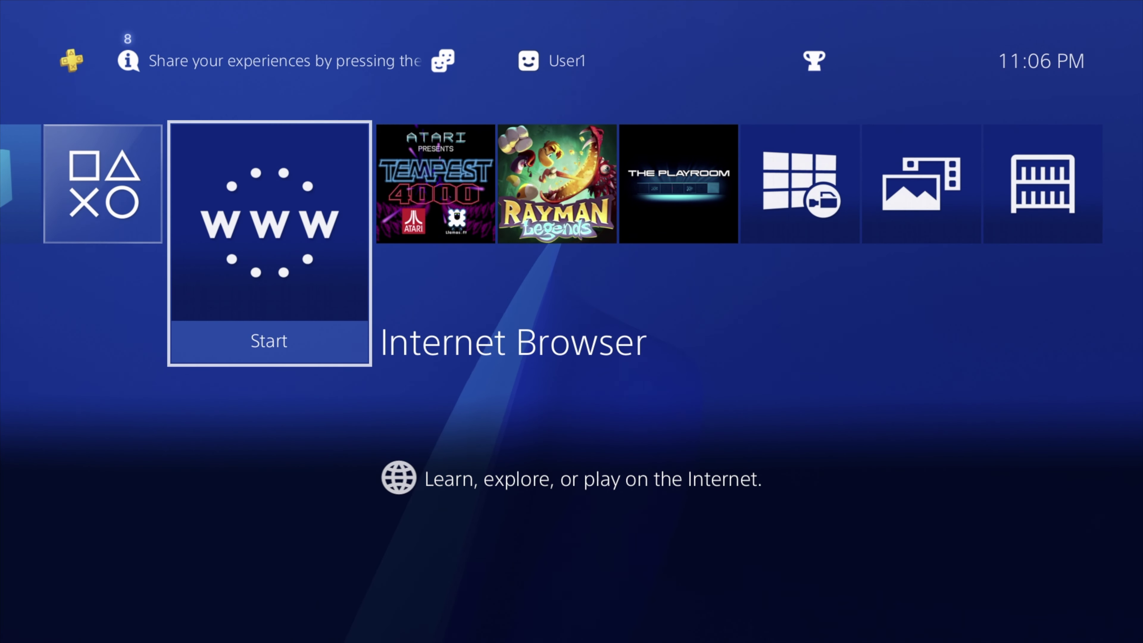
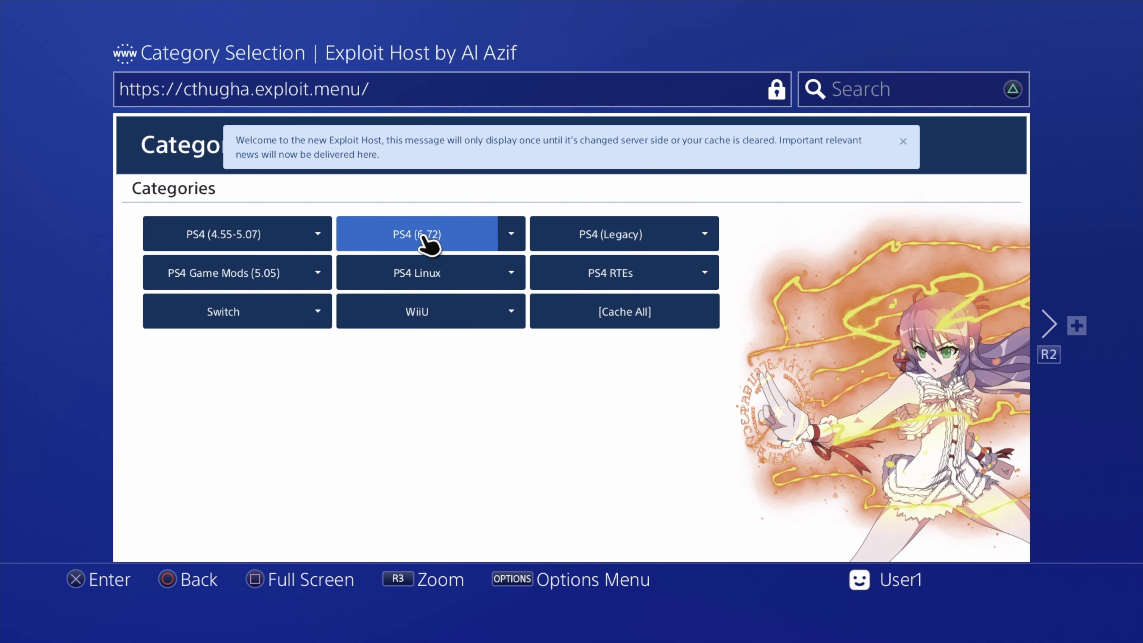
pyautogui.click(230, 241)
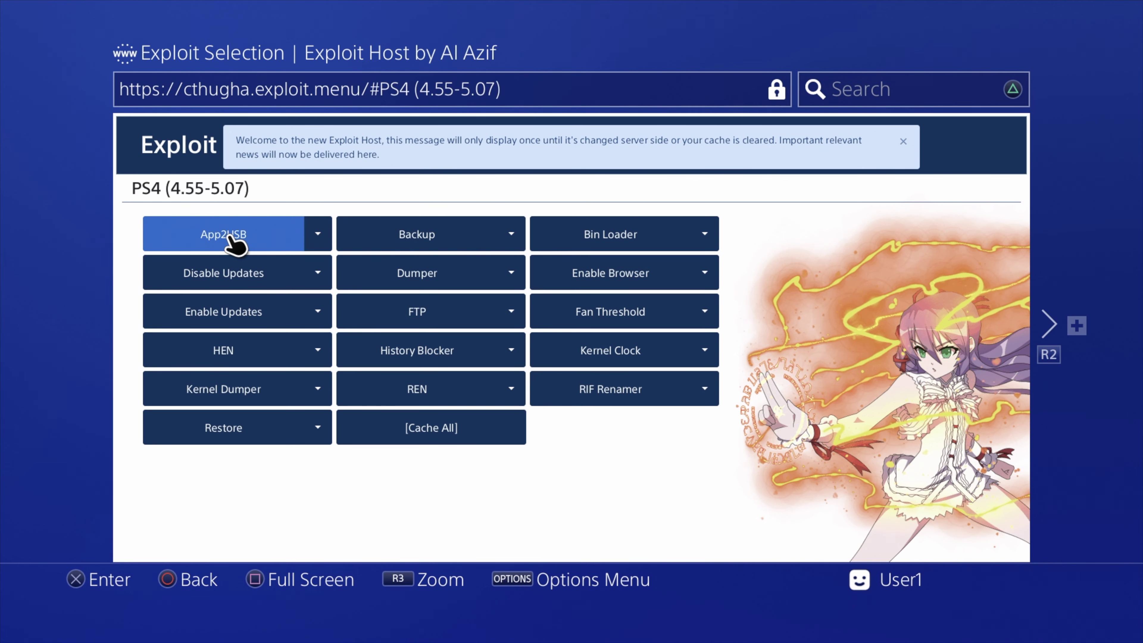
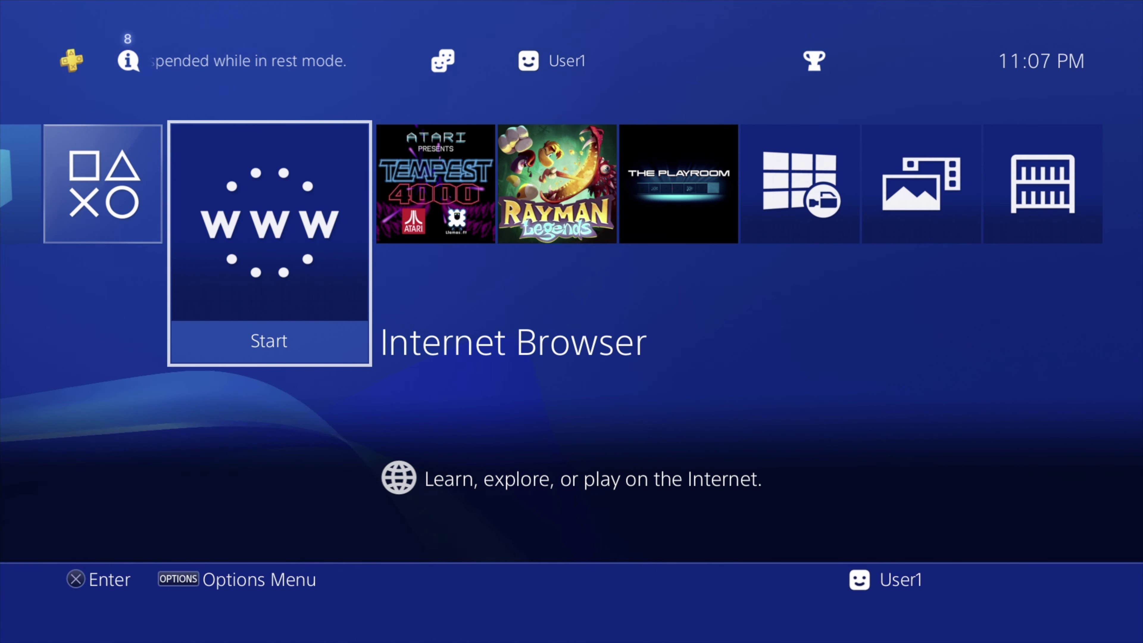
# Open the PS4's Settings from the home screen's function area
pyautogui.press('Up')
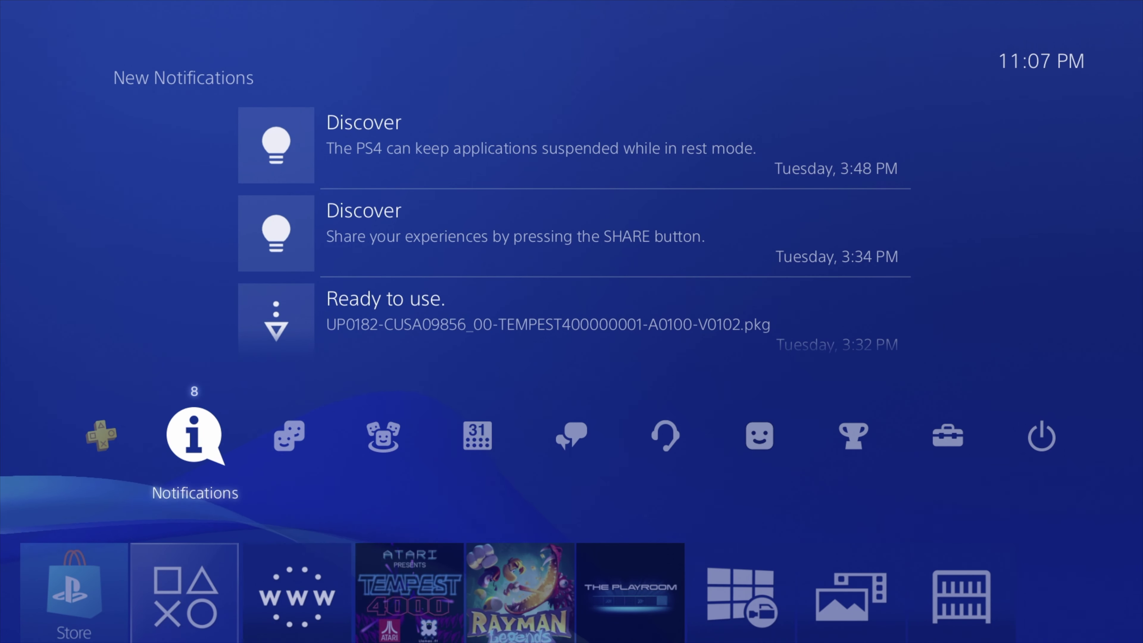
pyautogui.press('Right')
pyautogui.press('Right')
pyautogui.press('Right')
pyautogui.press('Right')
pyautogui.press('Right')
pyautogui.press('Right')
pyautogui.press('Right')
pyautogui.press('Right')
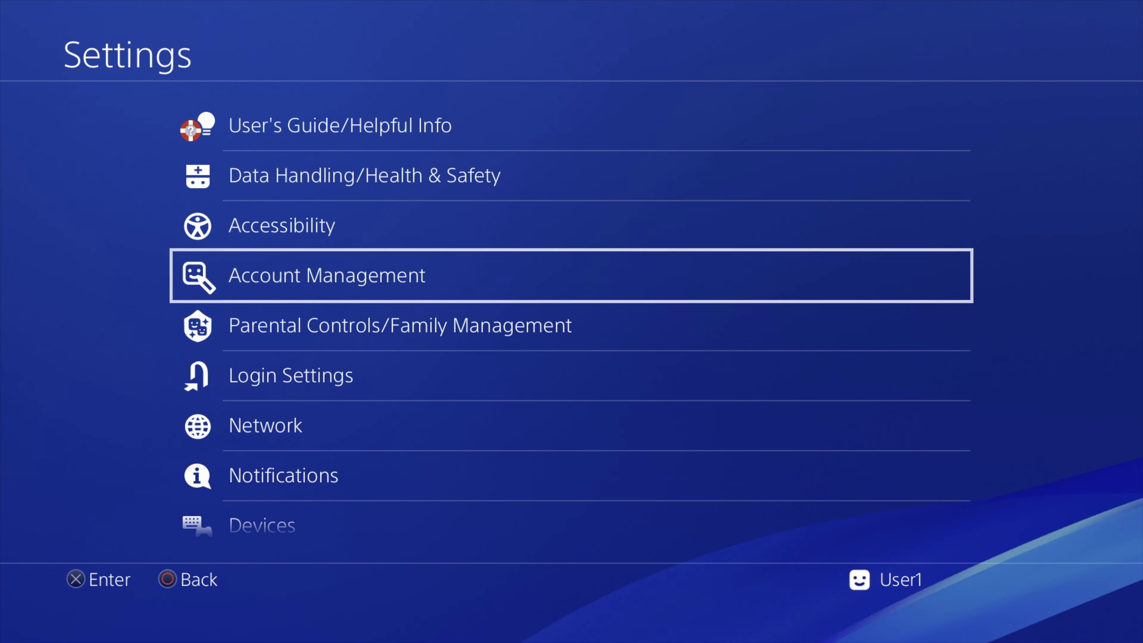
# Open Debug Settings at the end of the Settings list
pyautogui.press('Down')
pyautogui.press('Down')
pyautogui.press('Down')
pyautogui.press('Down')
pyautogui.press('Down')
pyautogui.press('Down')
pyautogui.press('Down')
pyautogui.press('Down')
pyautogui.press('Down')
pyautogui.press('Down')
pyautogui.press('Down')
pyautogui.press('Down')
pyautogui.press('Down')
pyautogui.press('Down')
pyautogui.press('Down')
pyautogui.press('Down')
pyautogui.press('Down')
pyautogui.press('Down')
pyautogui.press('Down')
pyautogui.press('Down')
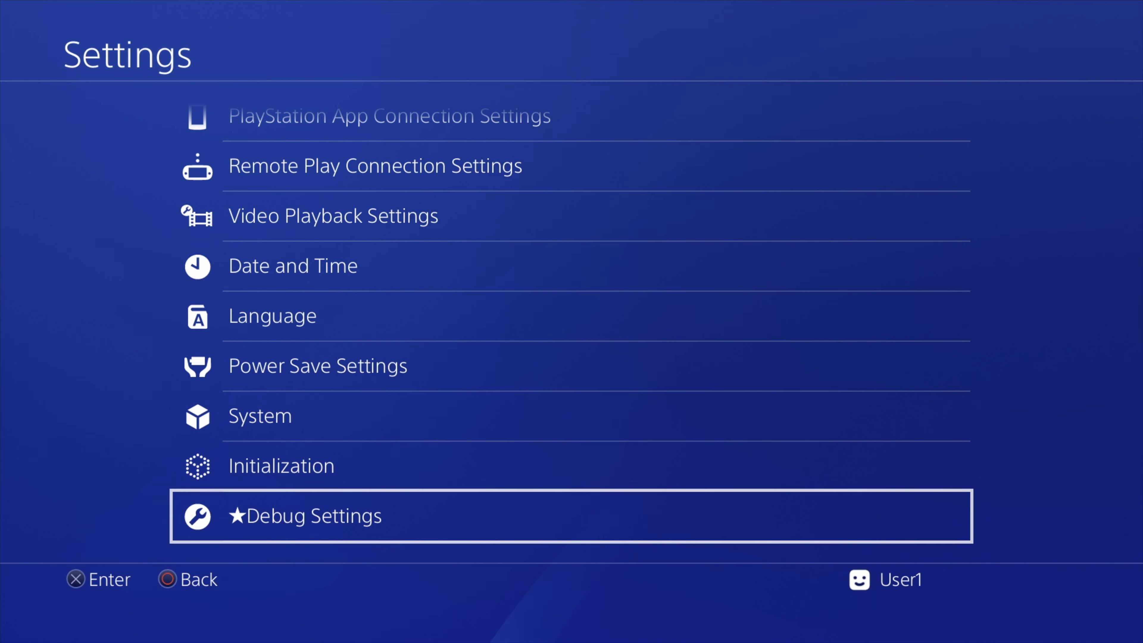
pyautogui.press('Return')
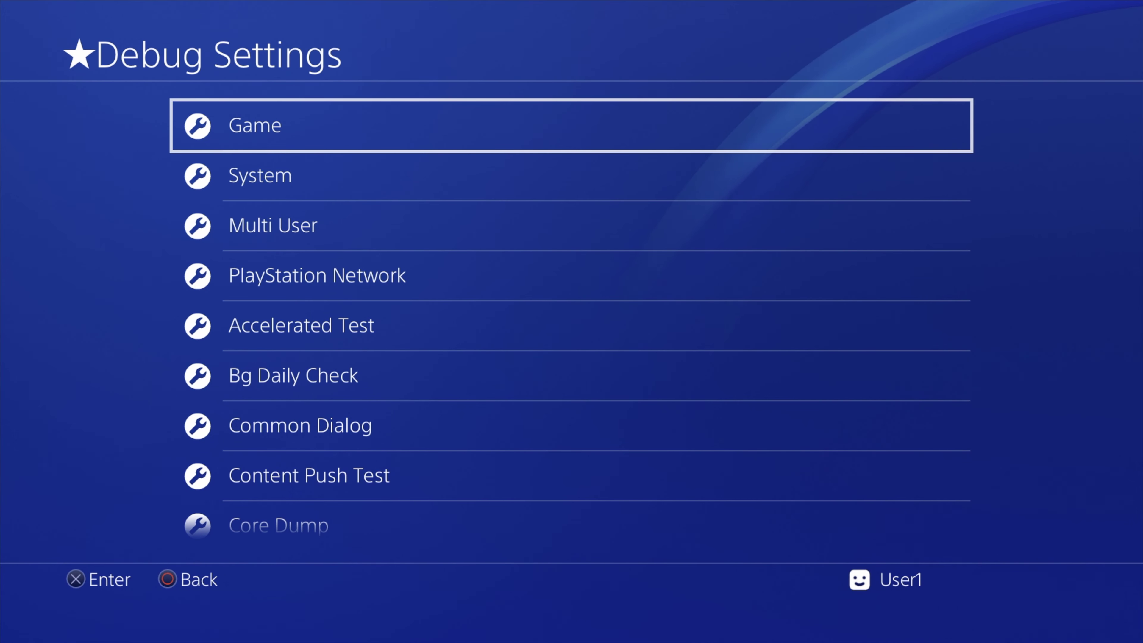
# Install all packages with the Package Installer in the Game debug settings and return to the home screen
pyautogui.press('Return')
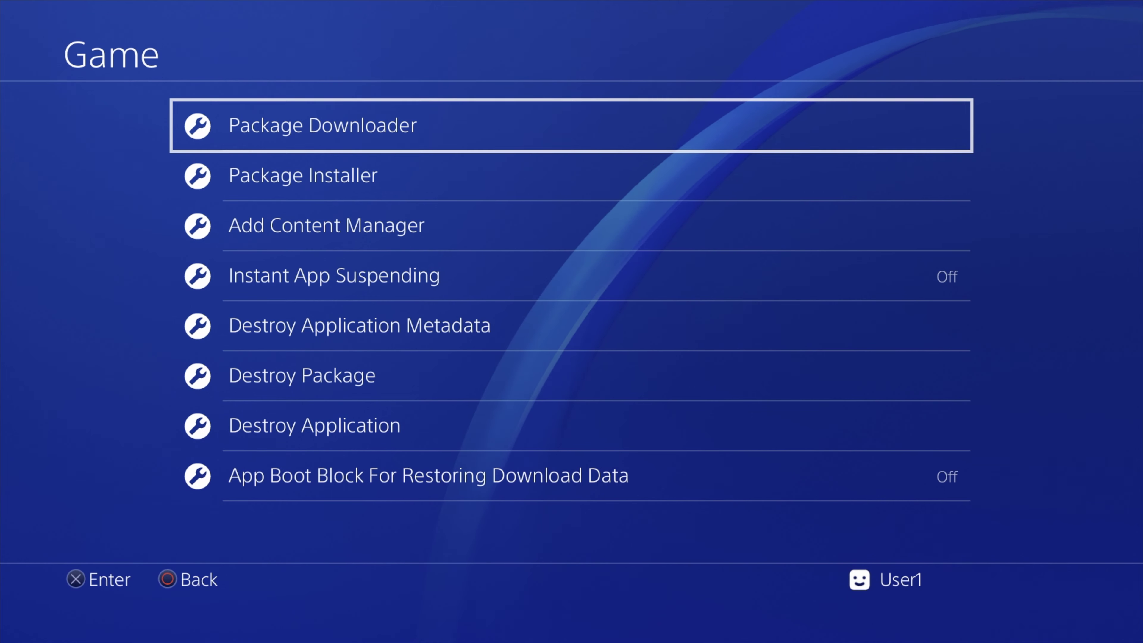
pyautogui.press('Down')
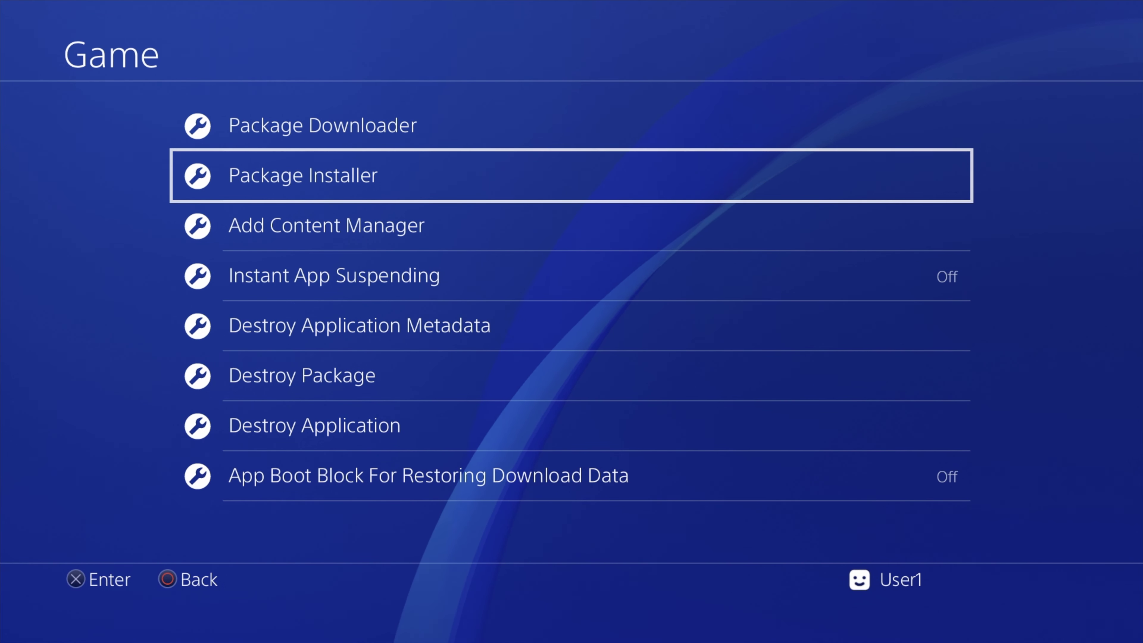
pyautogui.press('Return')
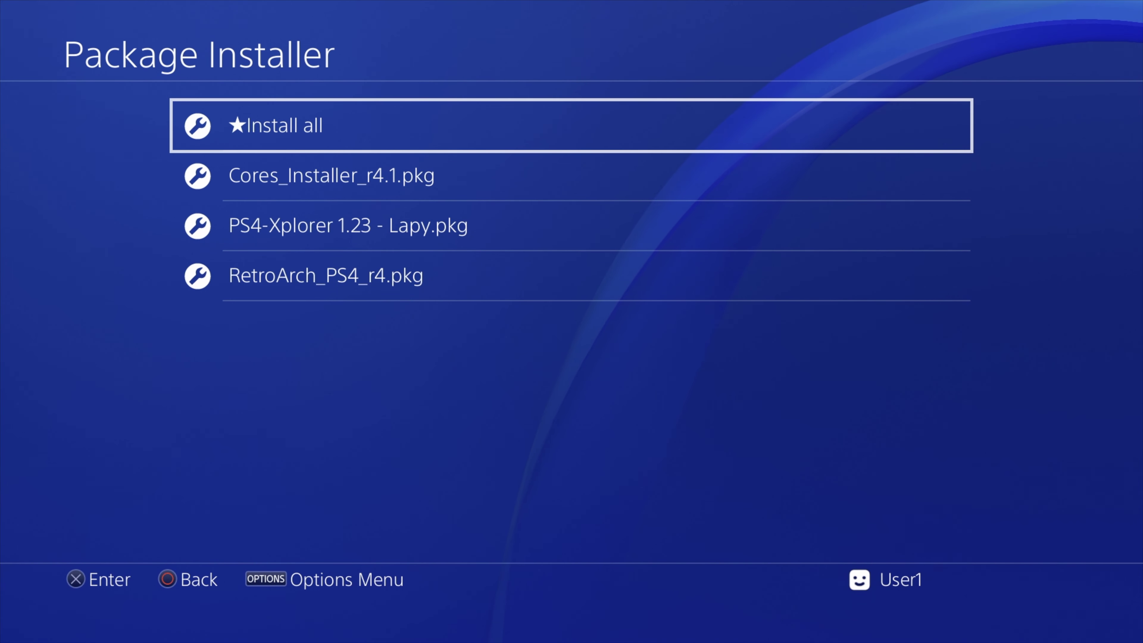
pyautogui.press('Return')
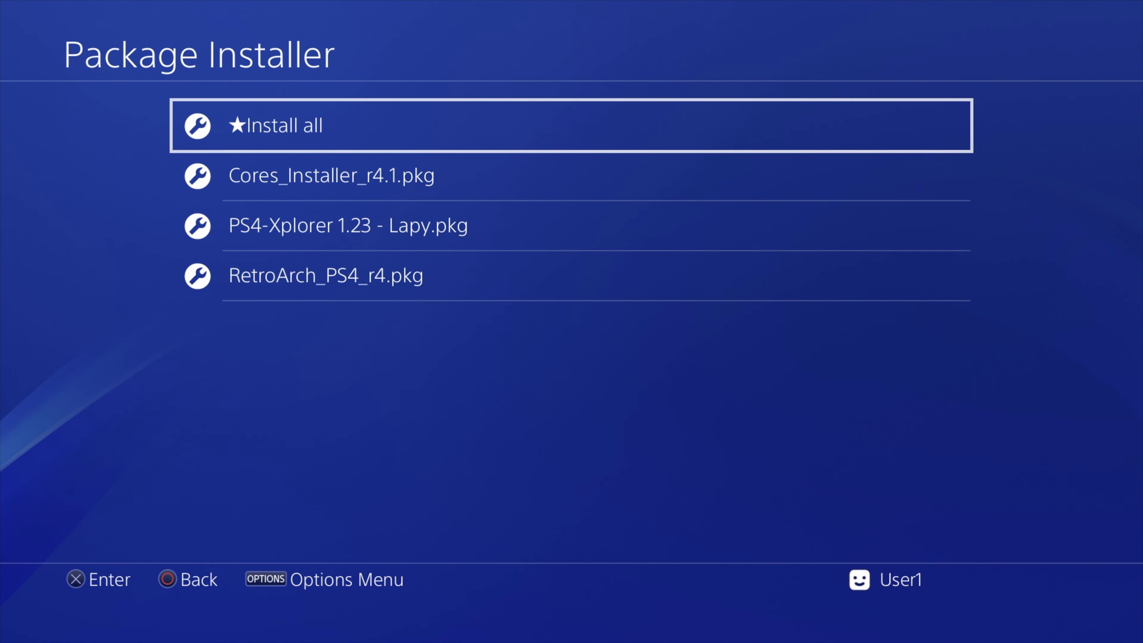
pyautogui.press('Escape')
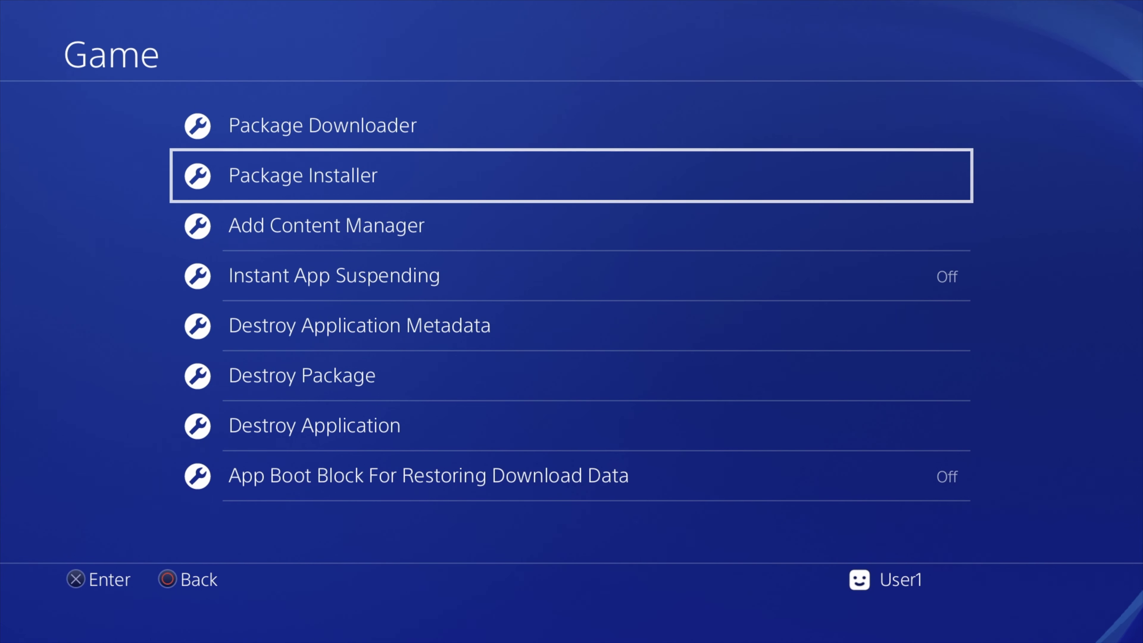
pyautogui.press('Escape')
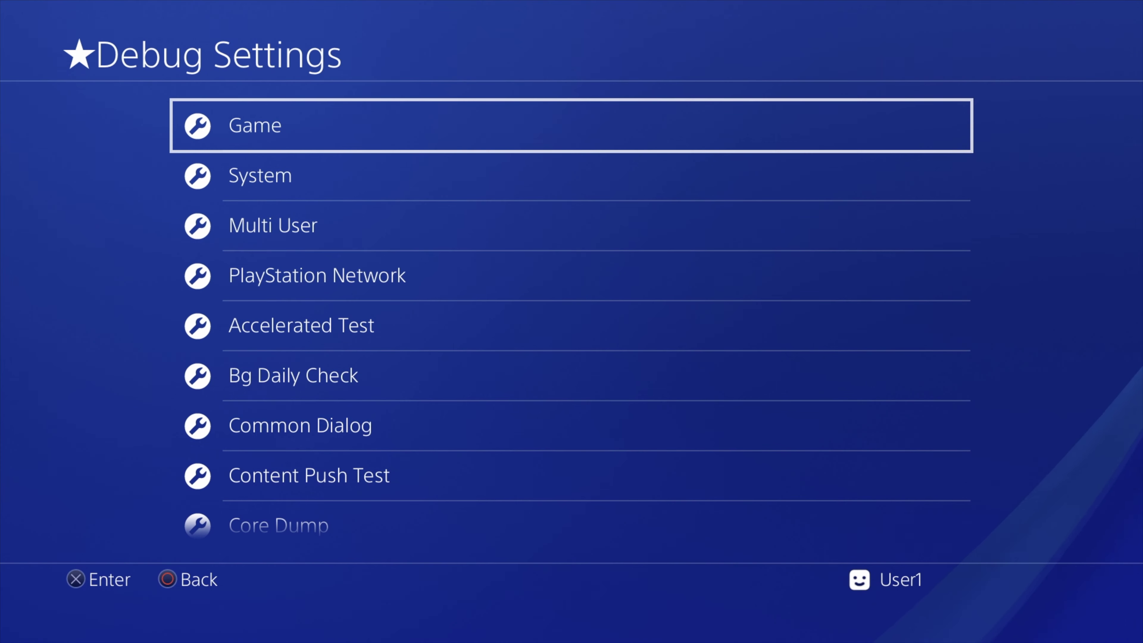
pyautogui.press('Escape')
pyautogui.press('Escape')
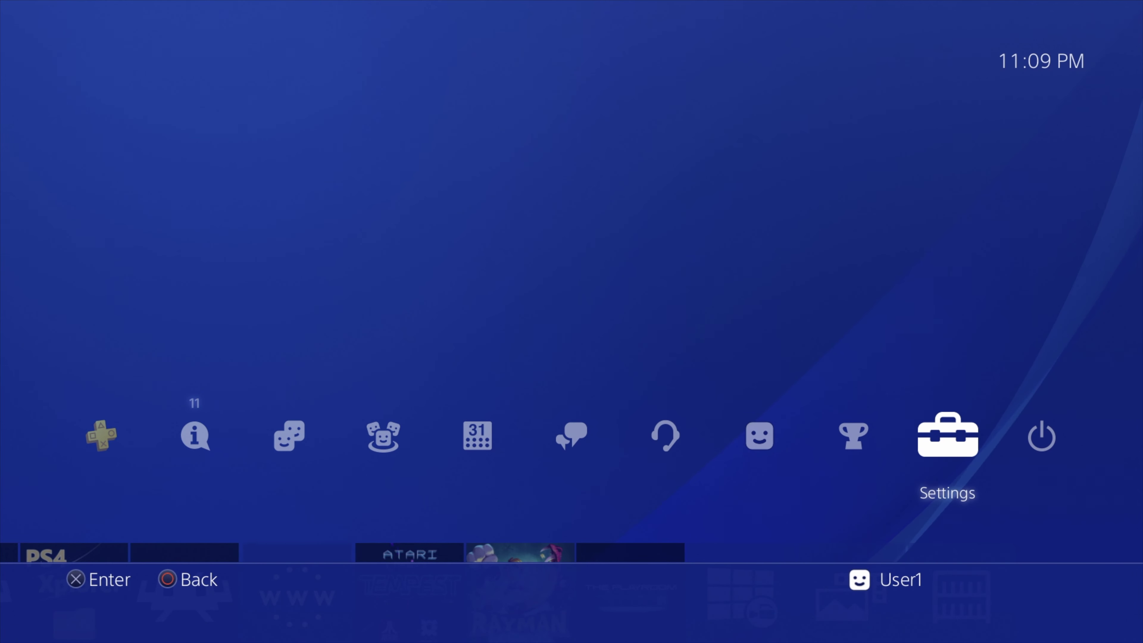
pyautogui.press('Escape')
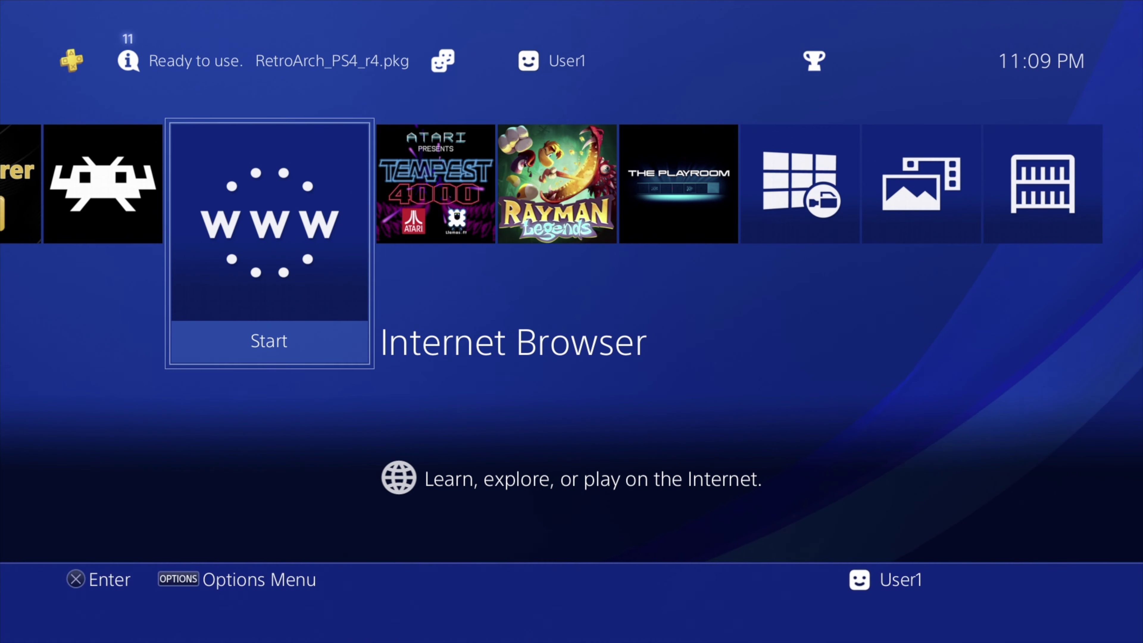
# Launch RetroArch from the PS4 home screen
pyautogui.press('Left')
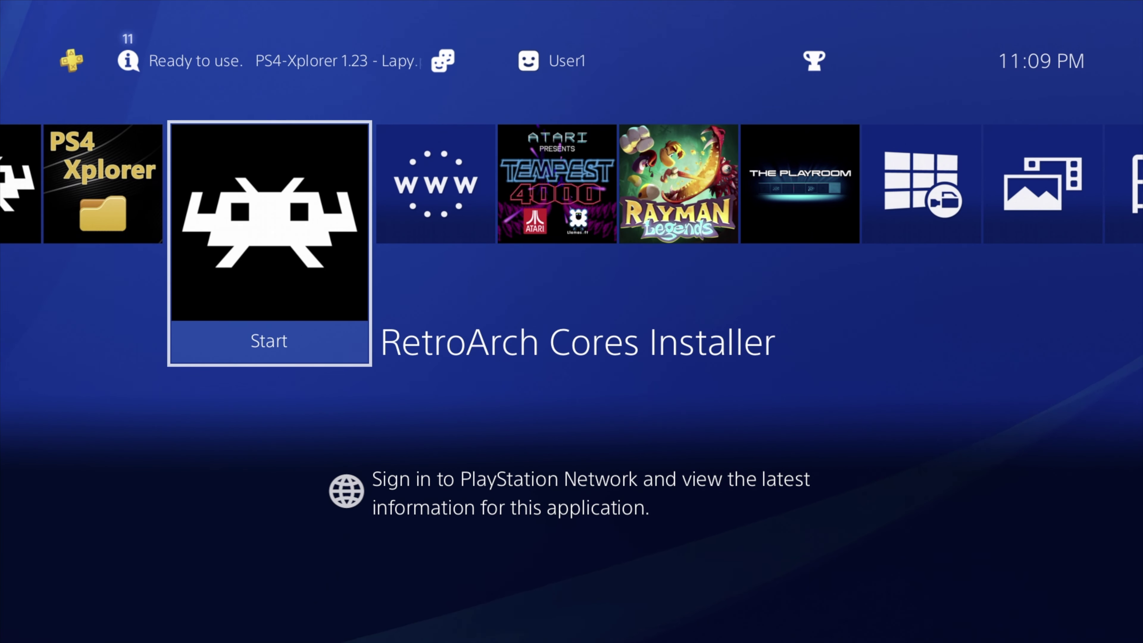
pyautogui.press('Left')
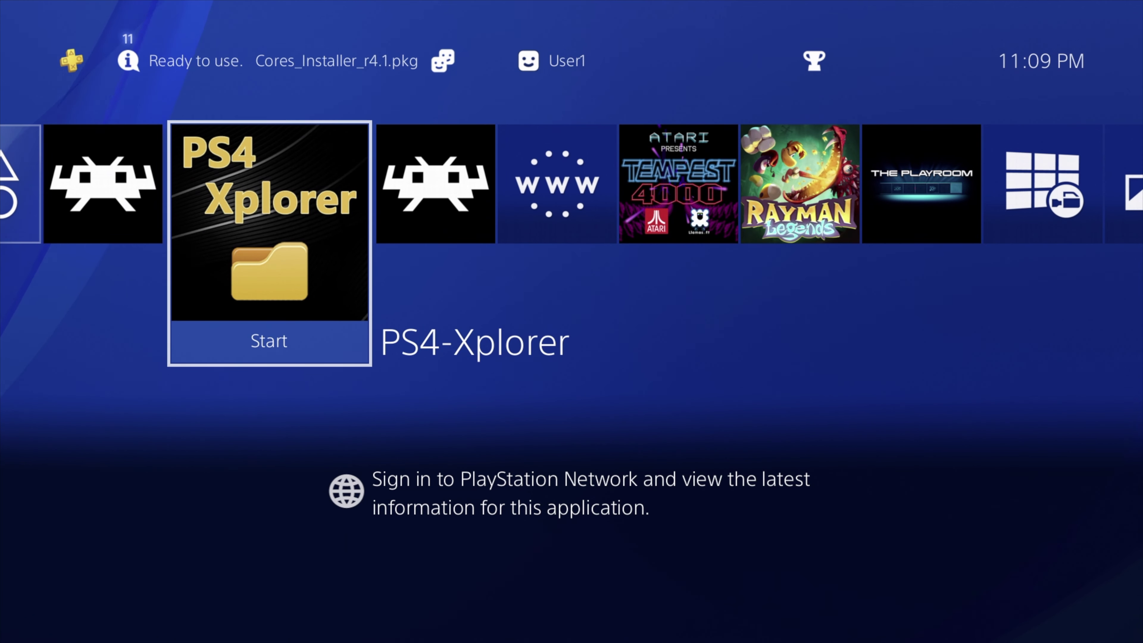
pyautogui.press('Left')
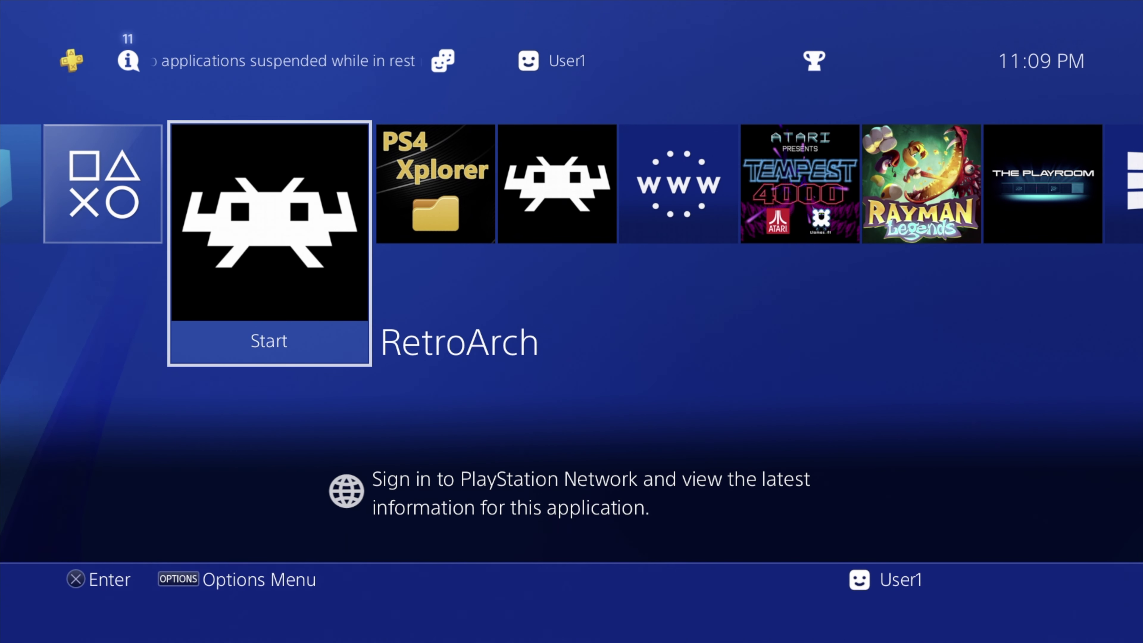
pyautogui.press('Return')
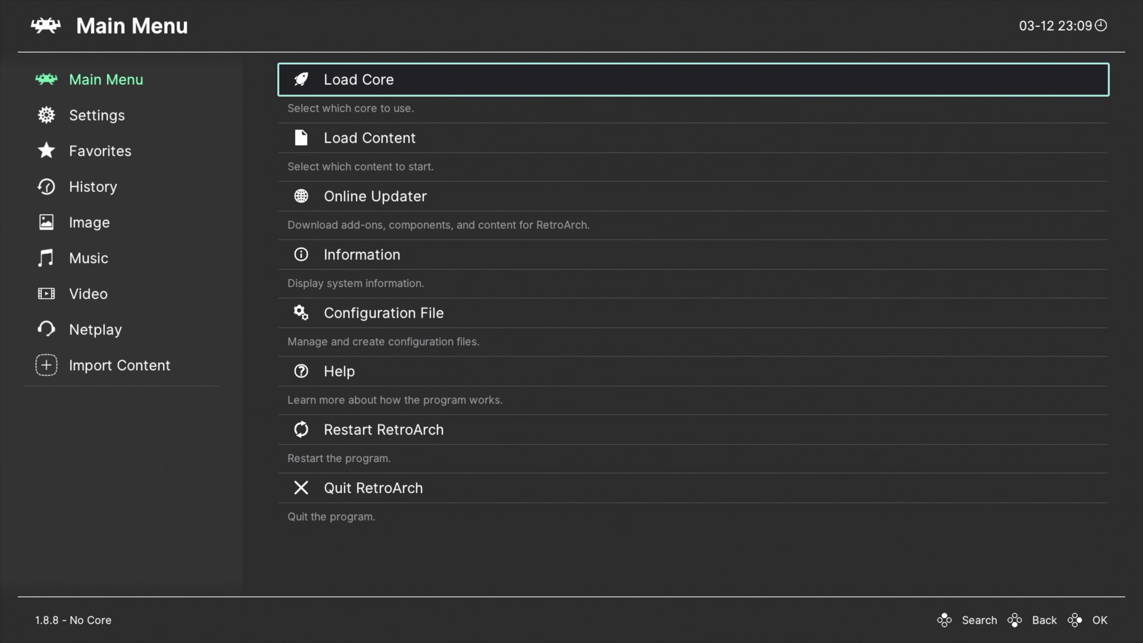
# Quit RetroArch from its Main Menu
pyautogui.press('Down')
pyautogui.press('Down')
pyautogui.press('Down')
pyautogui.press('Down')
pyautogui.press('Down')
pyautogui.press('Down')
pyautogui.press('Down')
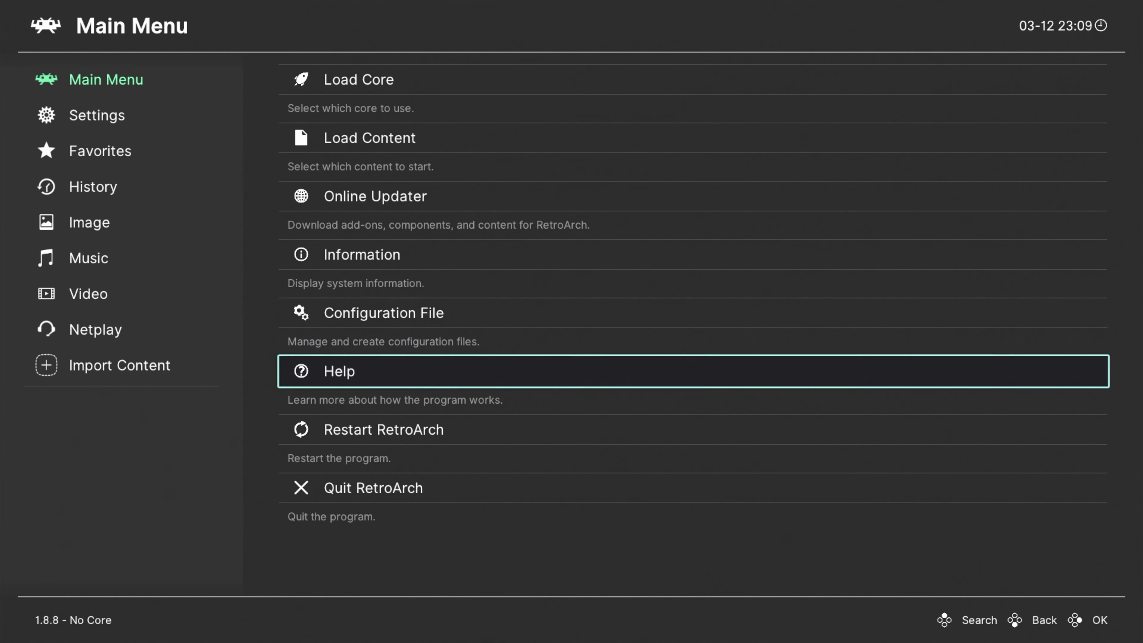
pyautogui.press('Down')
pyautogui.press('Up')
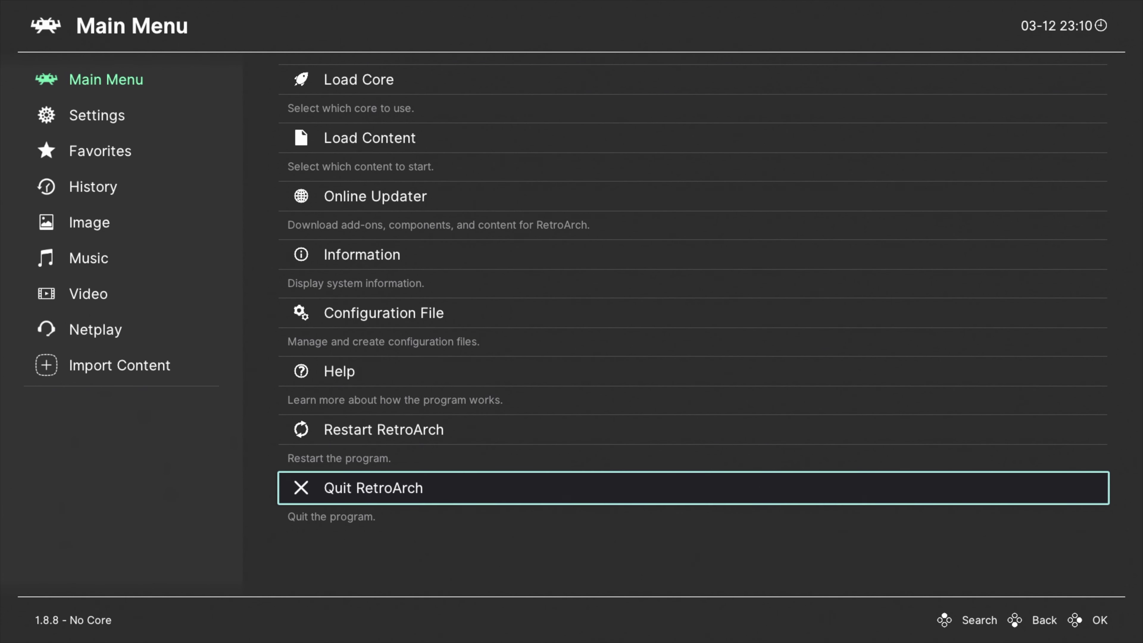
pyautogui.press('Return')
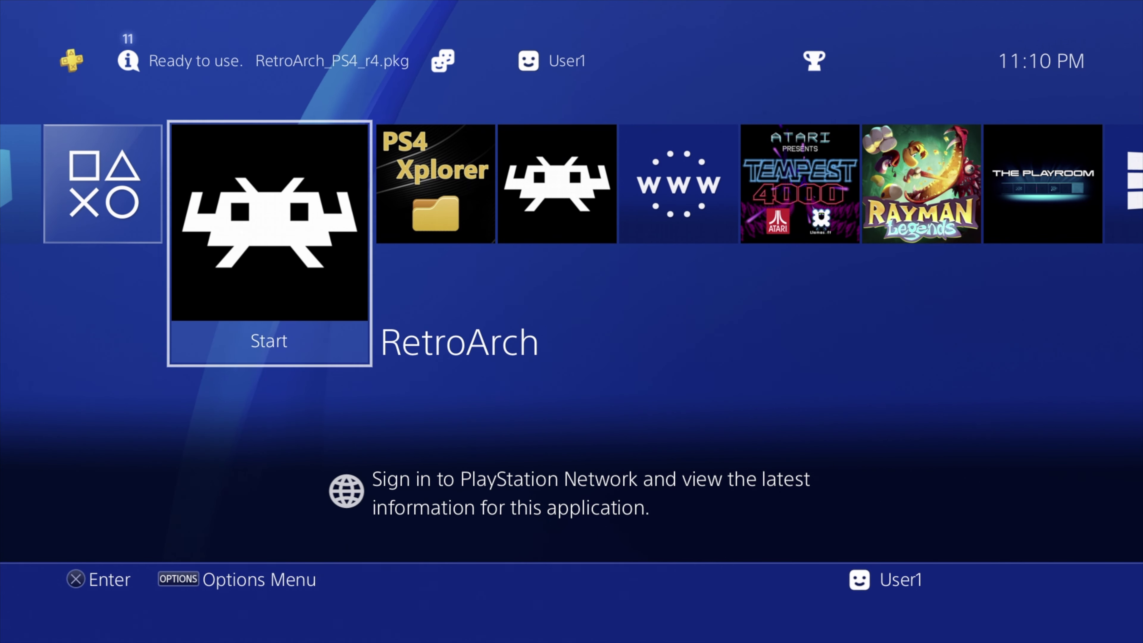
# Run the RetroArch Cores Installer, install the core files and close the installer
pyautogui.press('Right')
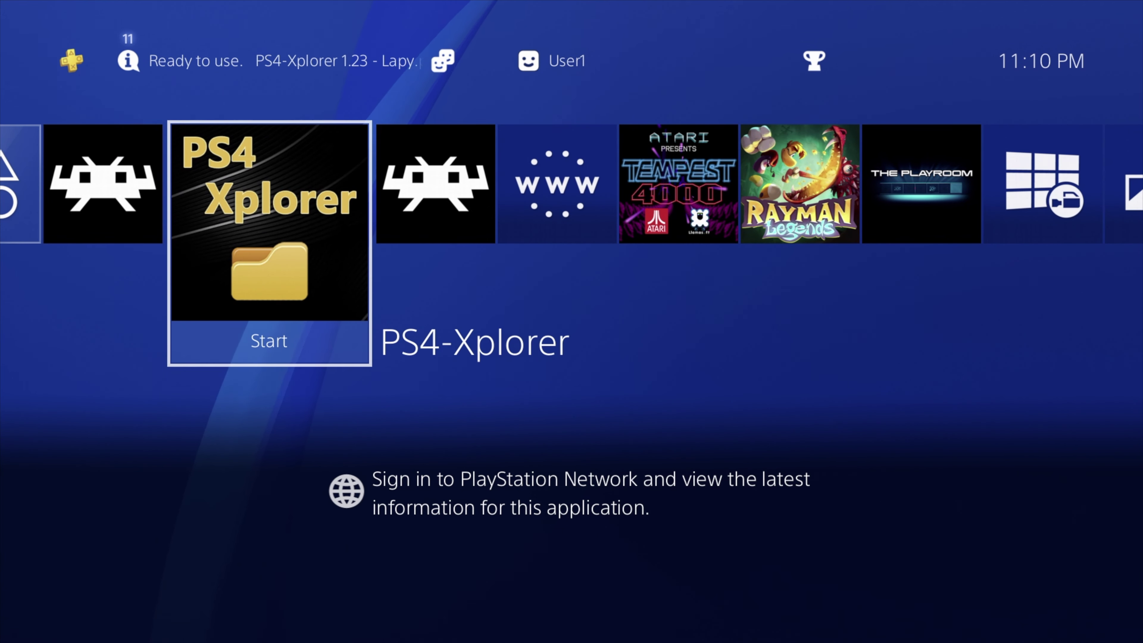
pyautogui.press('Right')
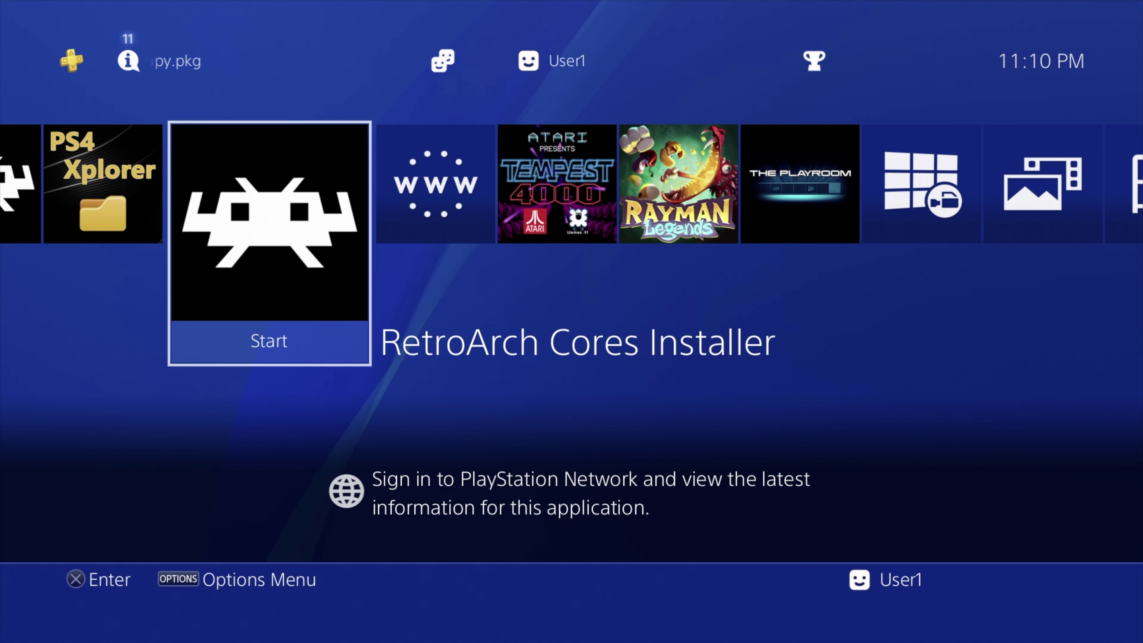
pyautogui.press('Return')
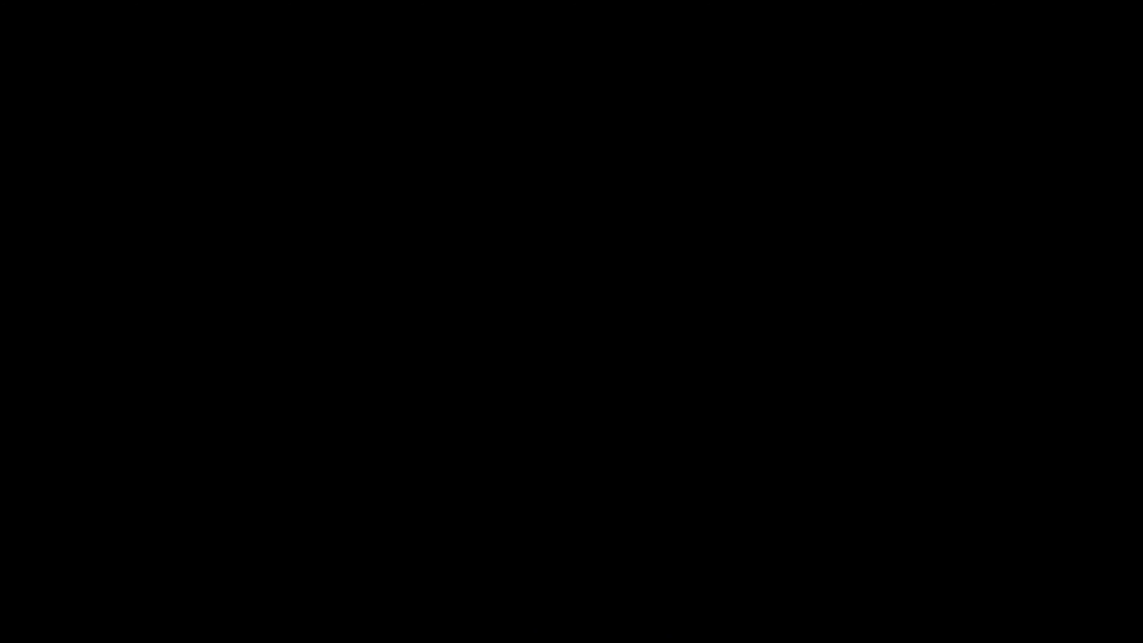
pyautogui.press('Return')
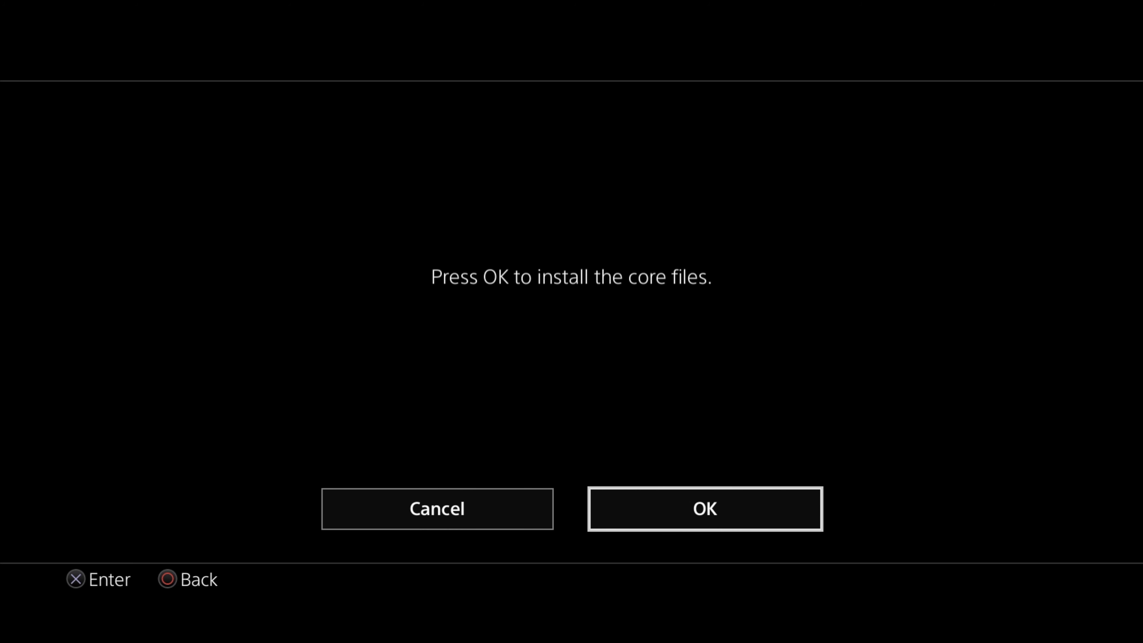
pyautogui.press('Return')
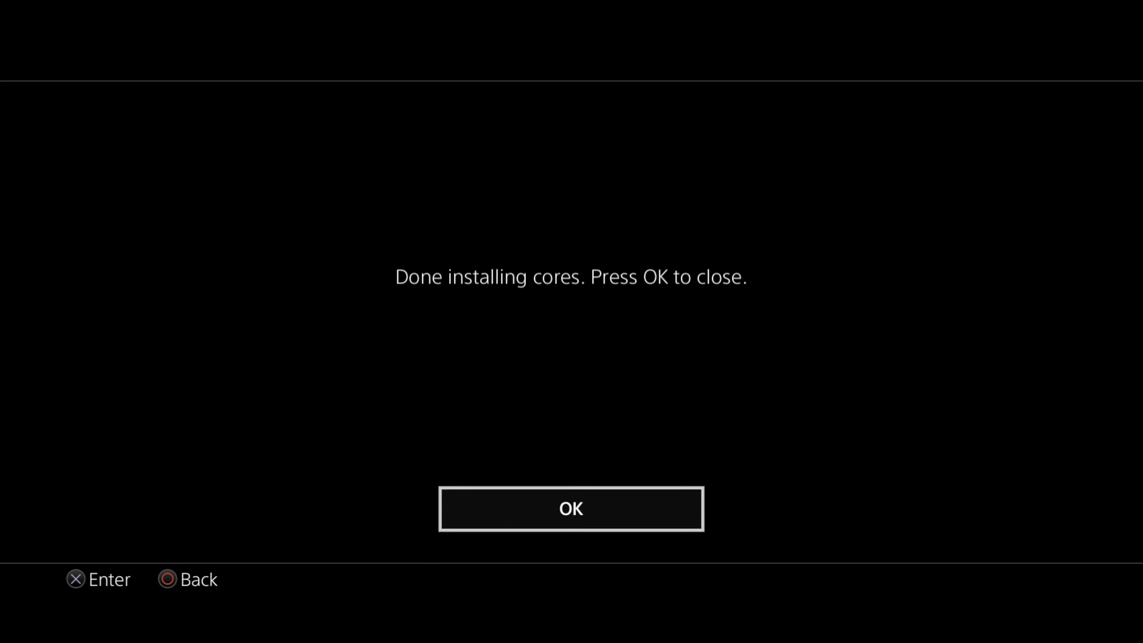
pyautogui.press('Return')
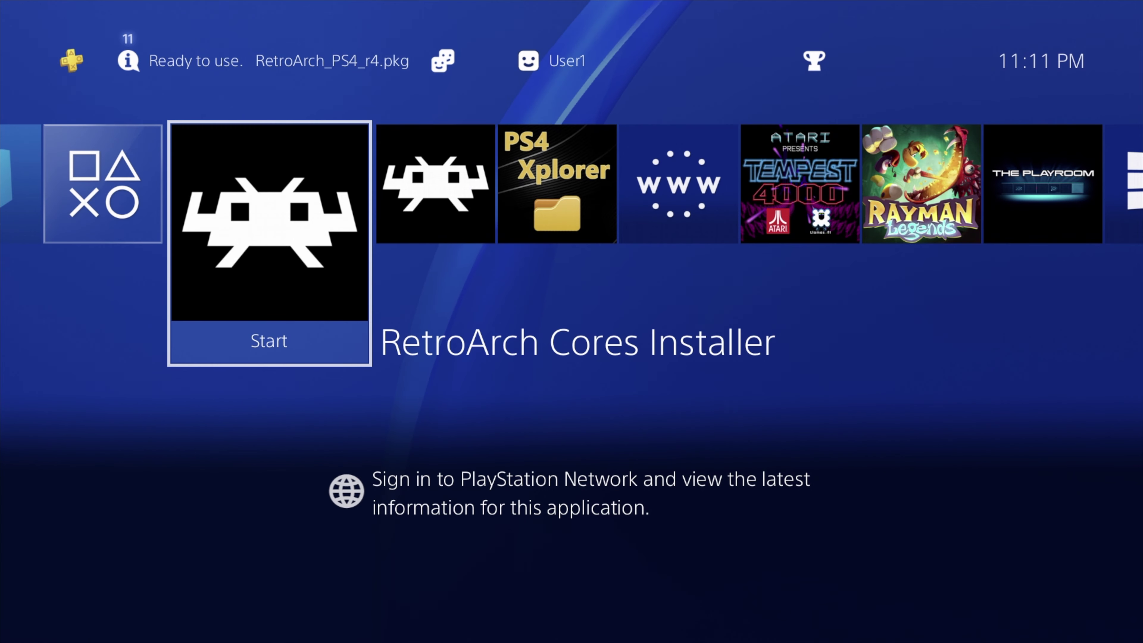
# Delete the RetroArch Cores Installer application from the PS4 home screen
pyautogui.press('Menu')
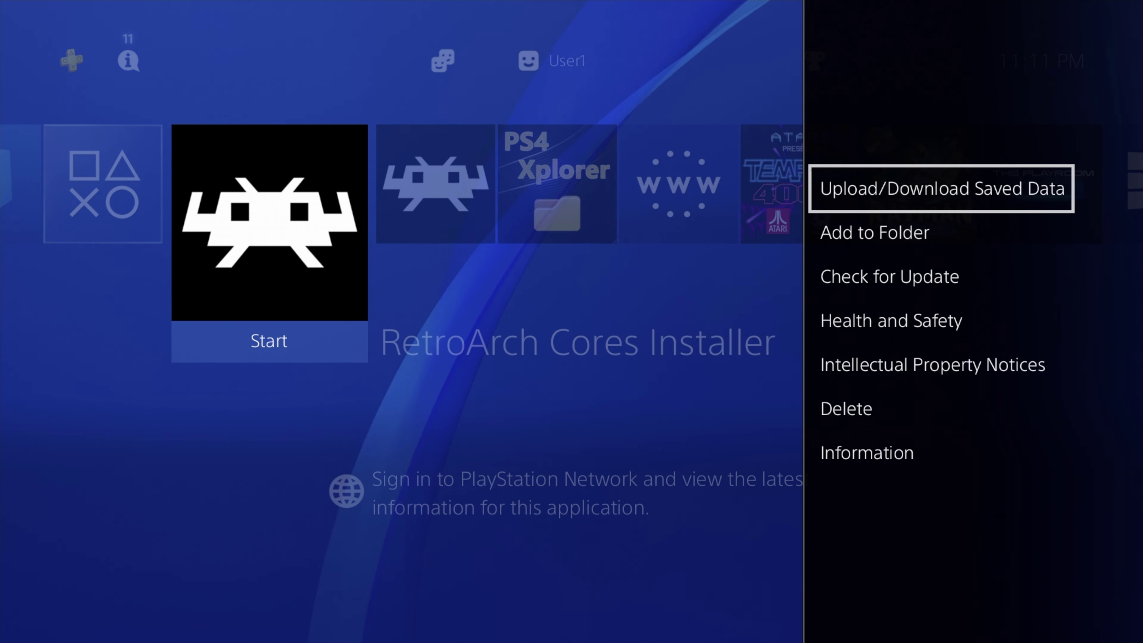
pyautogui.press('Down')
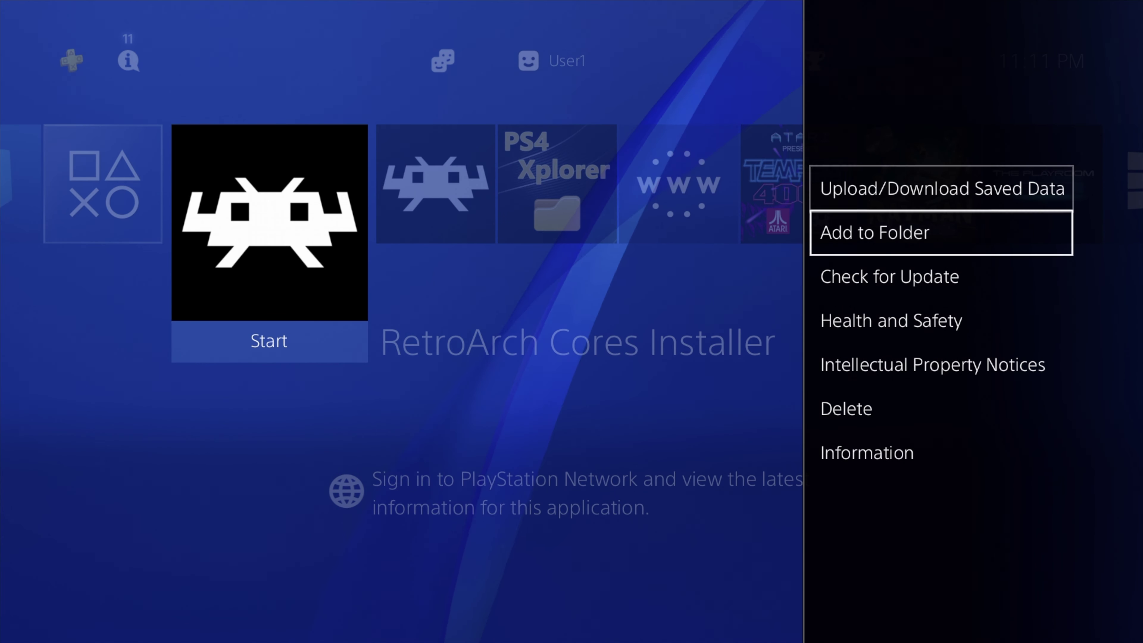
pyautogui.press('Down')
pyautogui.press('Down')
pyautogui.press('Down')
pyautogui.press('Down')
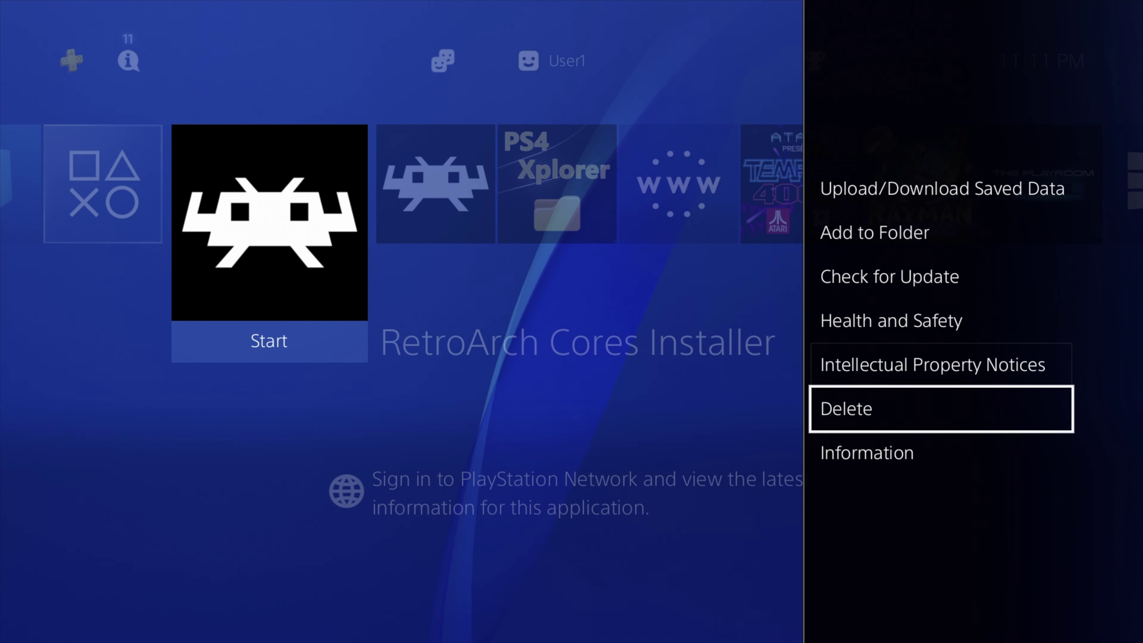
pyautogui.press('Return')
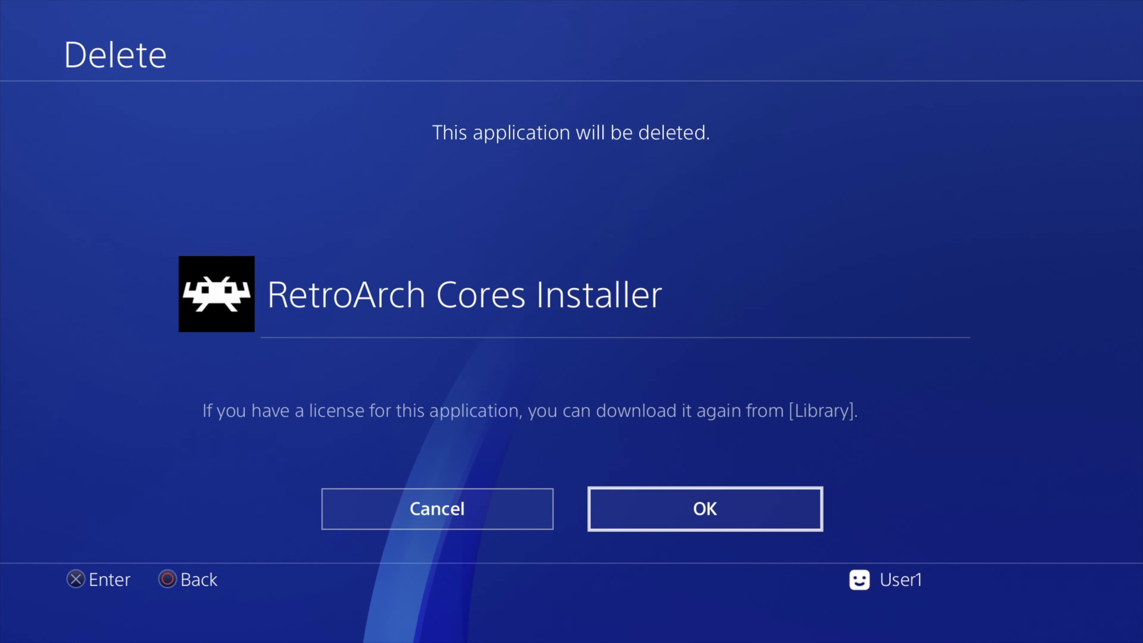
pyautogui.press('Return')
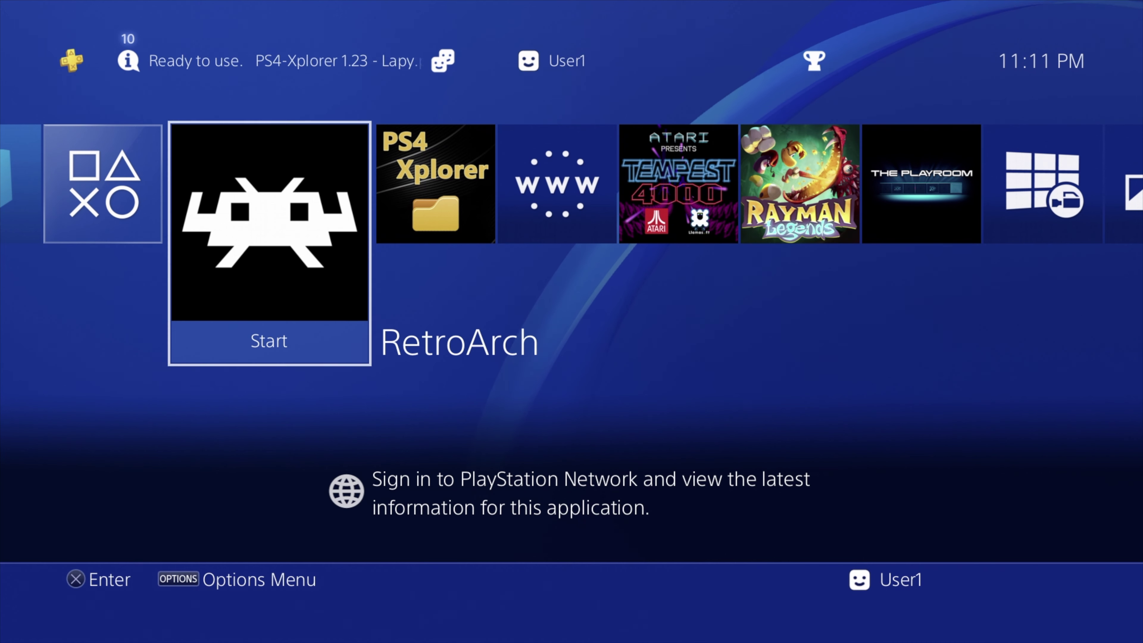
# Launch PS4-Xplorer with firmware 5.05 and English as the language, and show its controller instructions
pyautogui.press('Right')
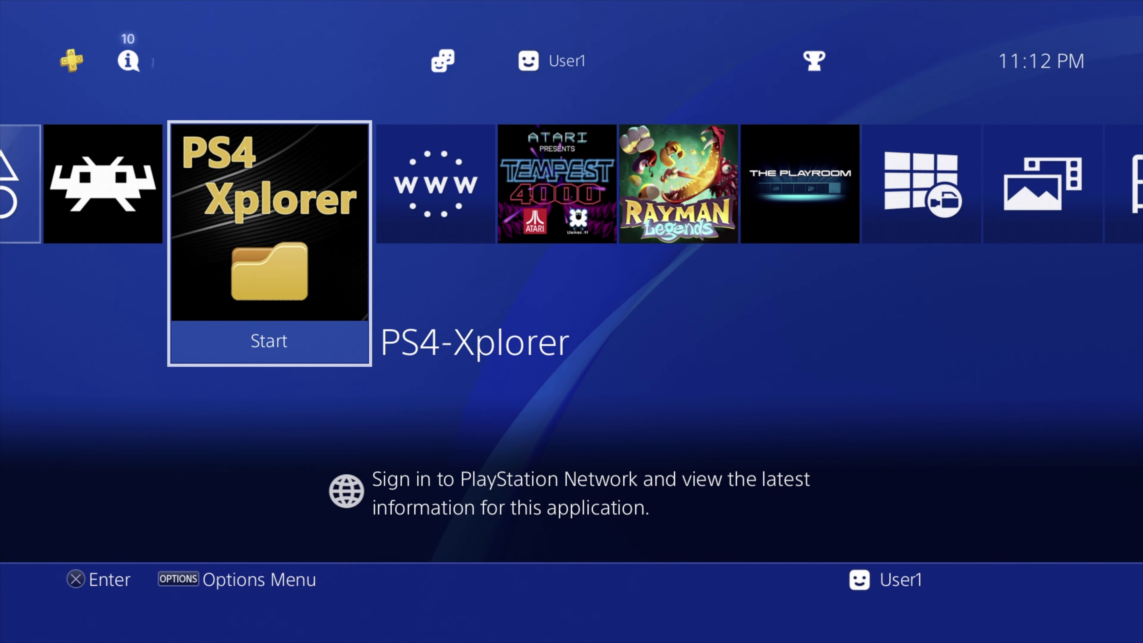
pyautogui.press('Return')
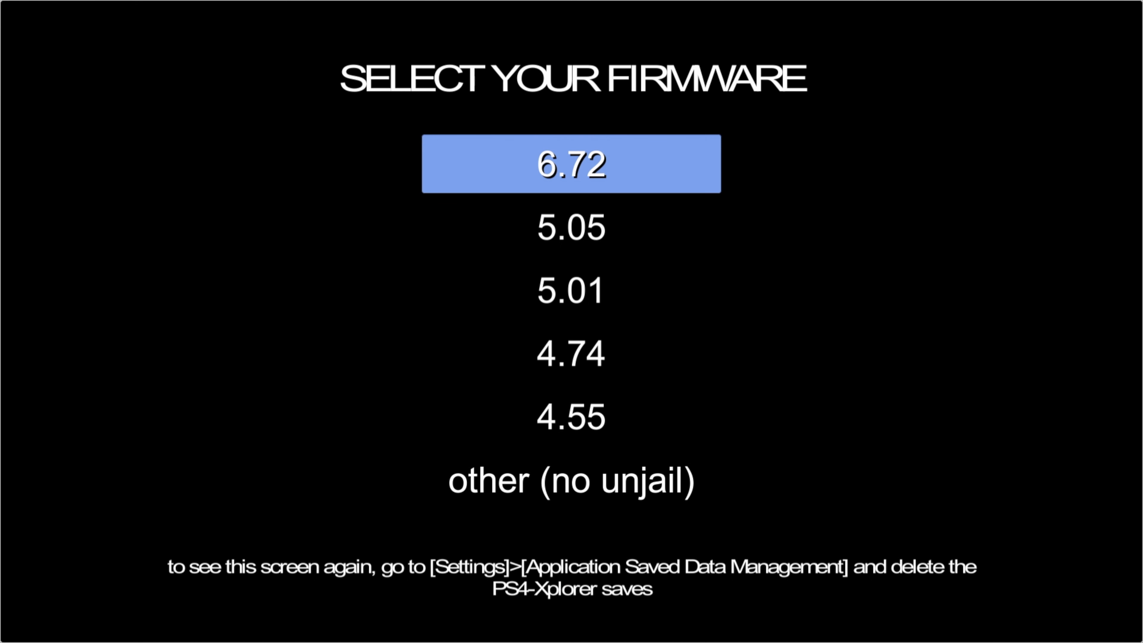
pyautogui.press('Down')
pyautogui.press('Return')
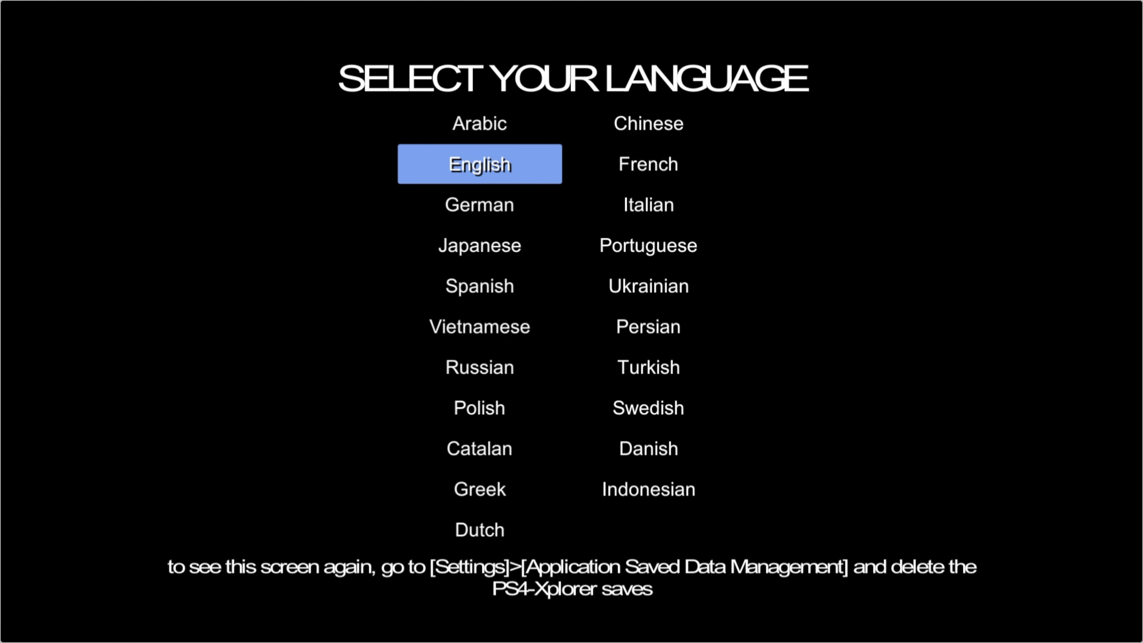
pyautogui.press('Return')
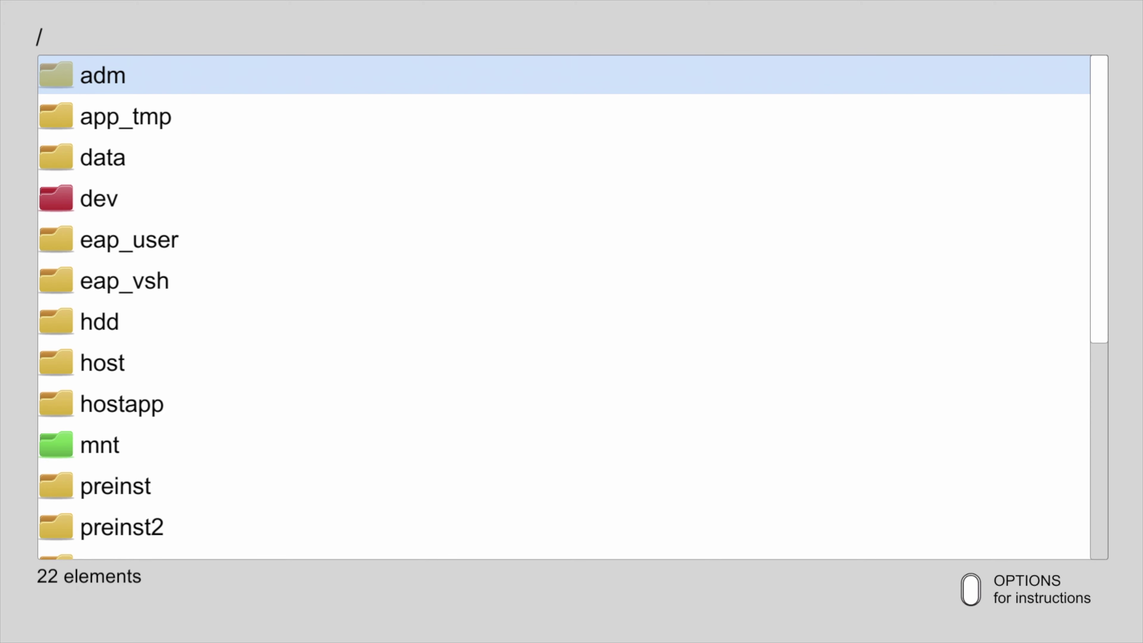
pyautogui.press('Escape')
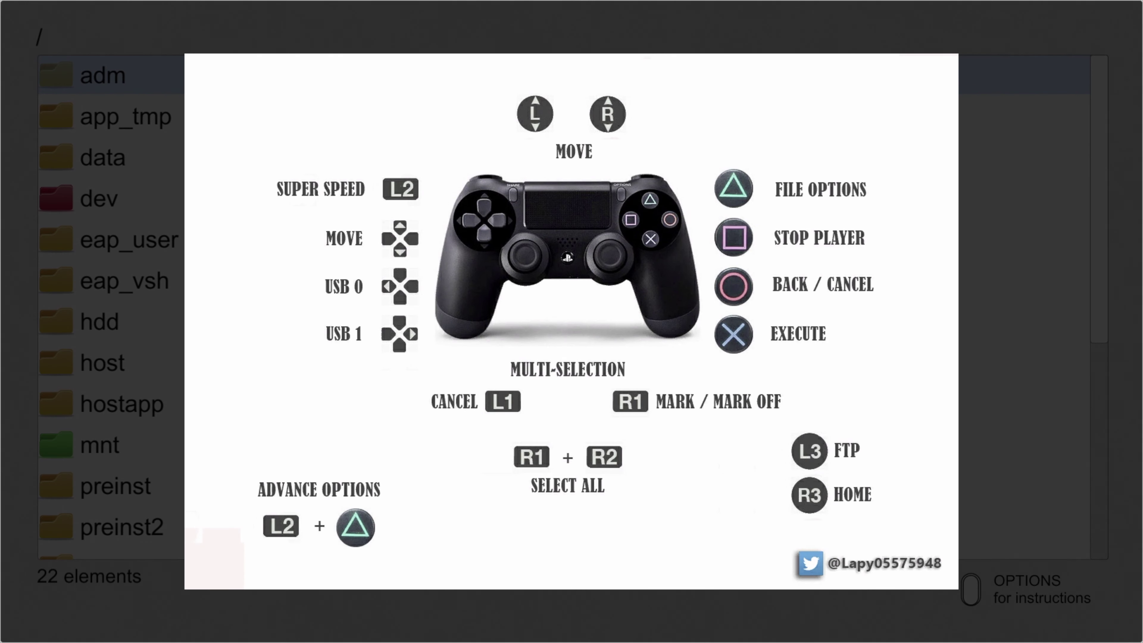
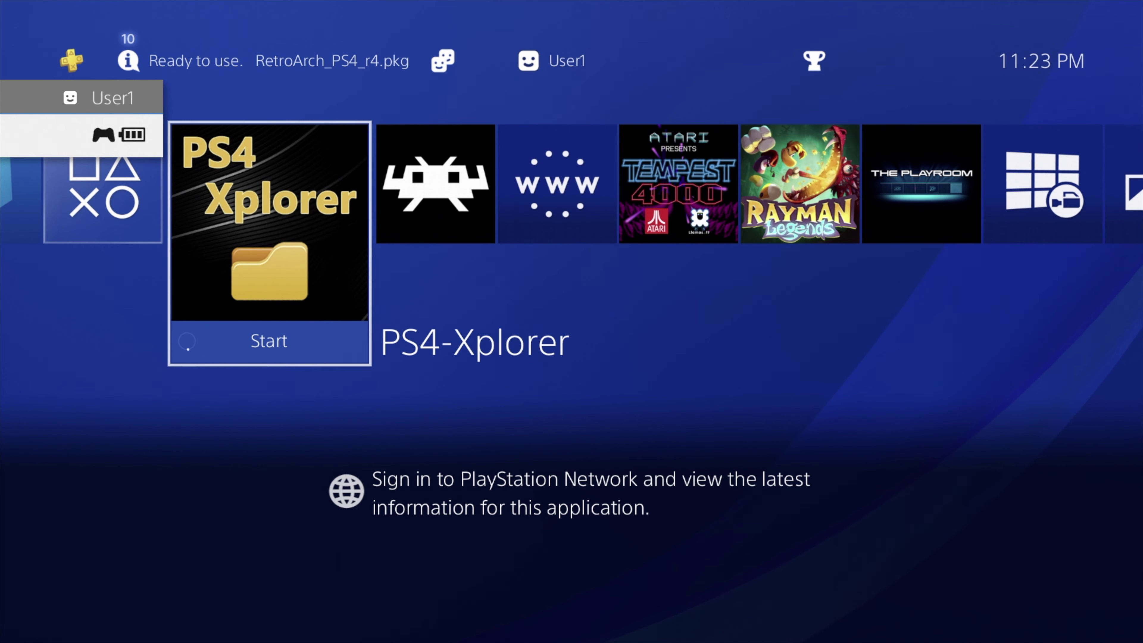
# Close the PS4-Xplorer application from the PS4 home screen
pyautogui.press('Menu')
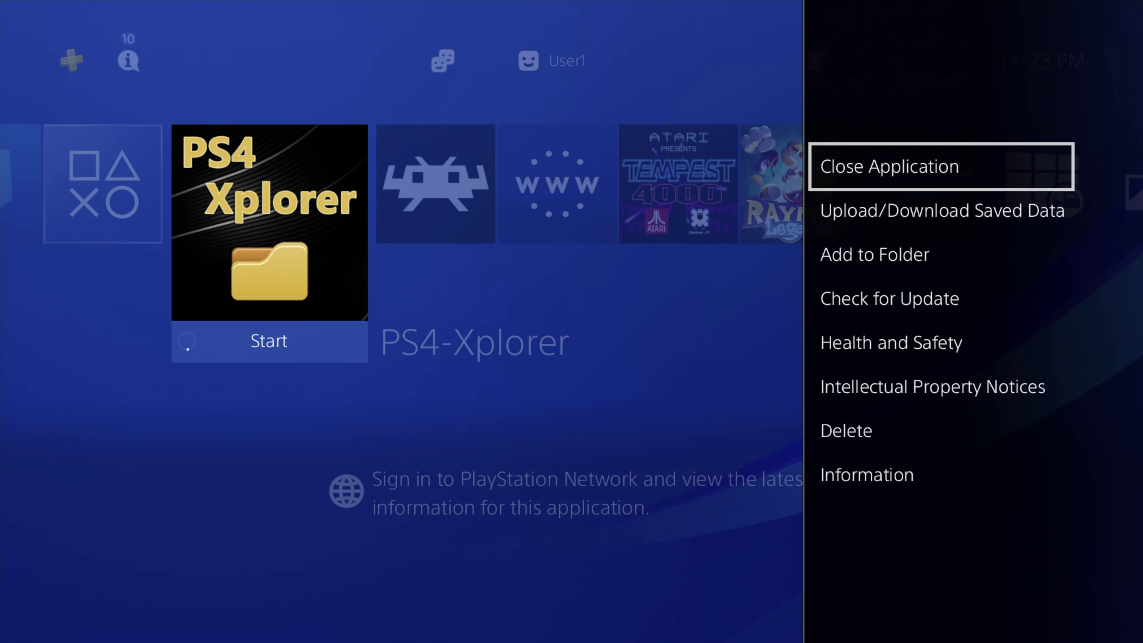
pyautogui.press('Return')
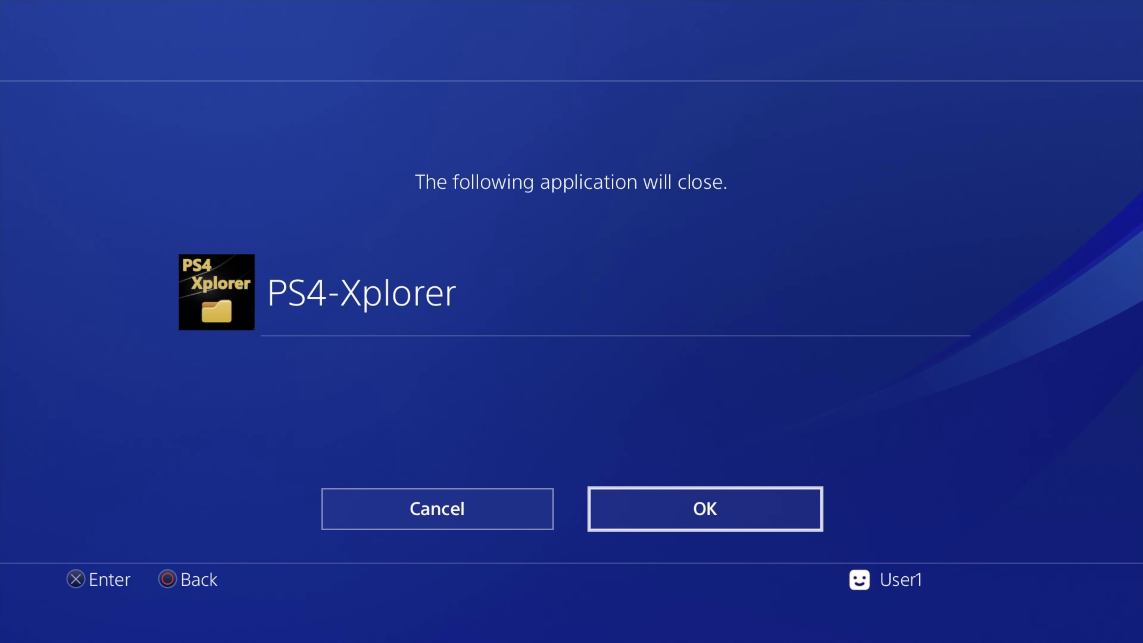
pyautogui.press('Return')
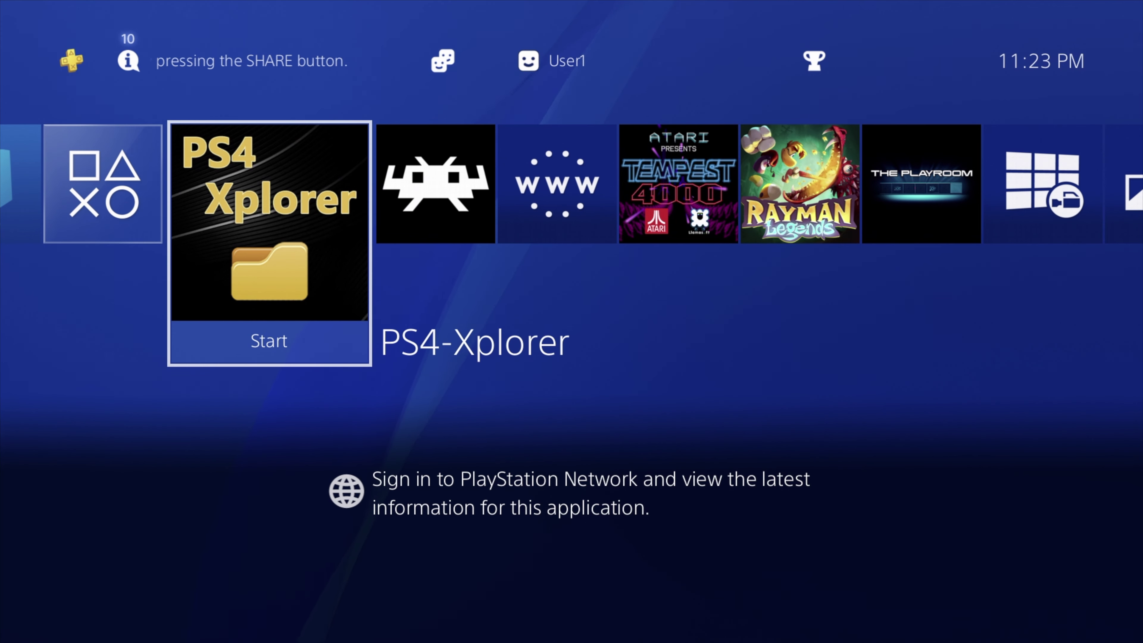
# Launch RetroArch from the PS4 home screen and open its Online Updater
pyautogui.press('Right')
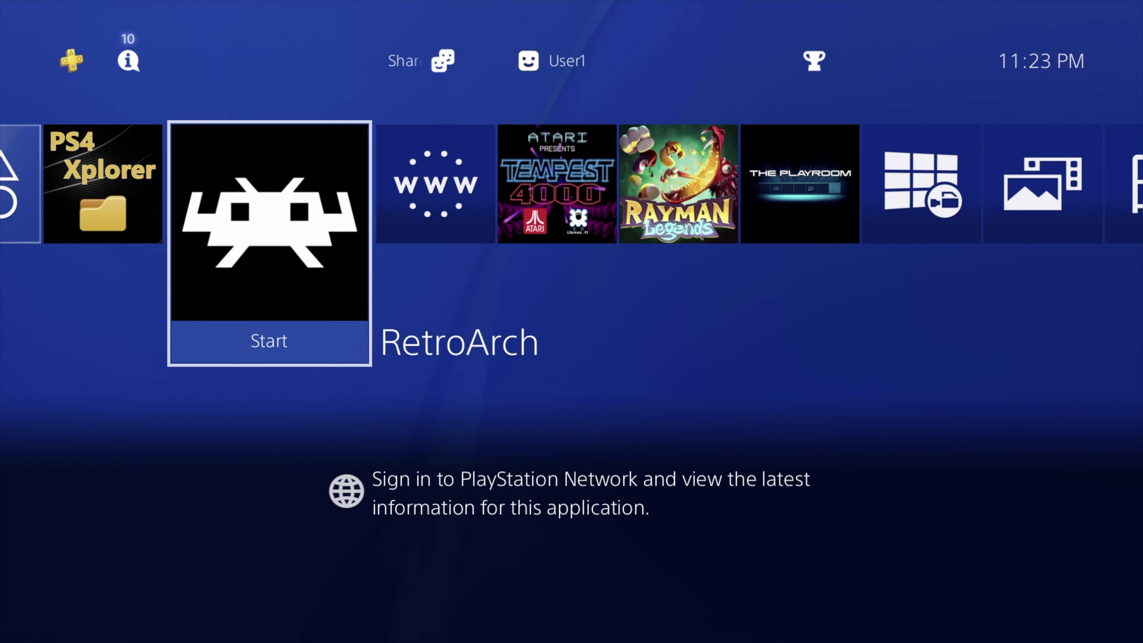
pyautogui.press('Return')
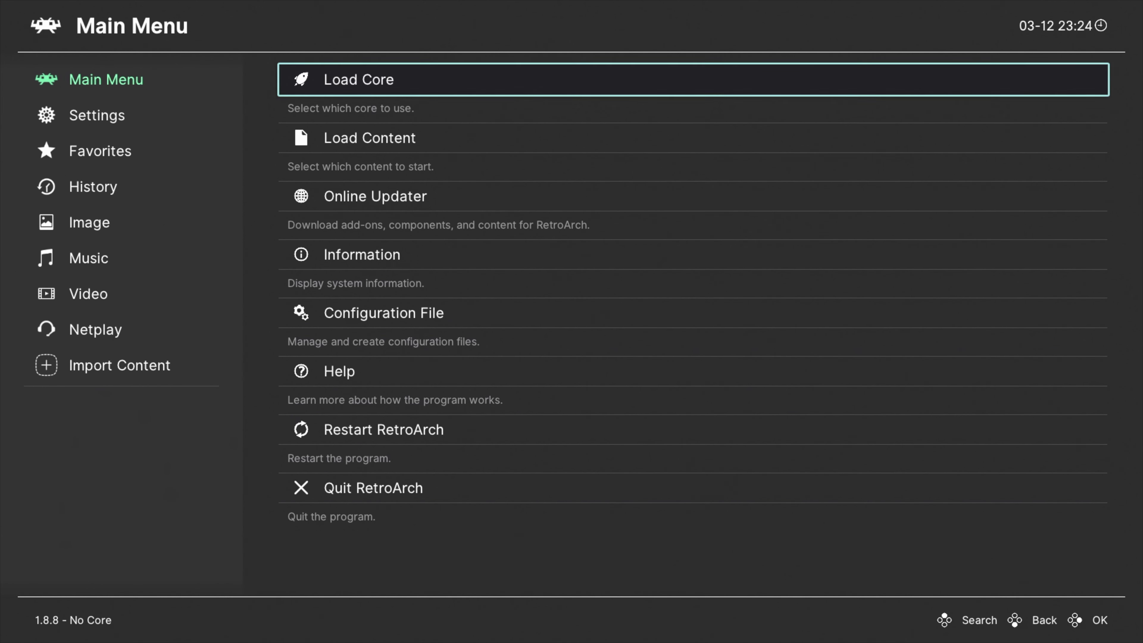
pyautogui.press('Down')
pyautogui.press('Down')
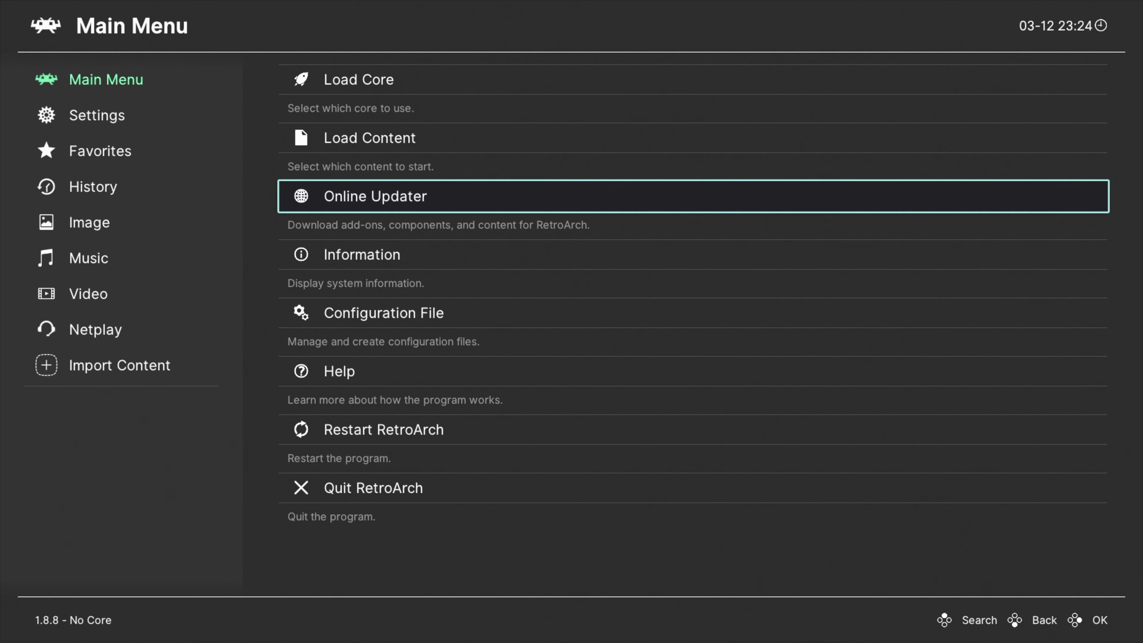
pyautogui.press('Return')
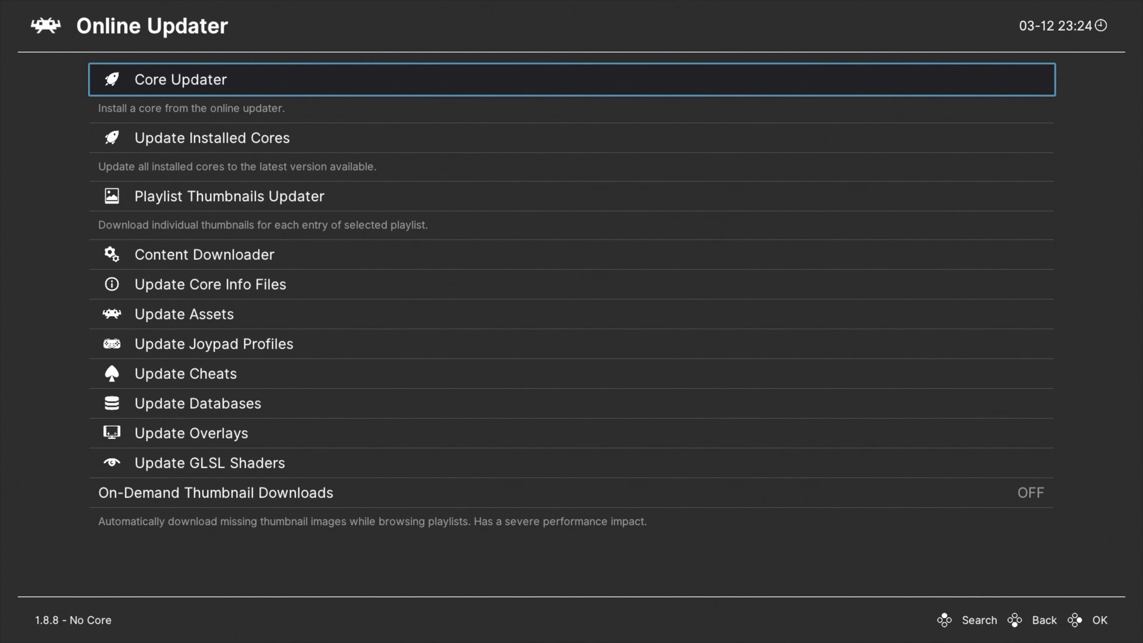
# Update the installed cores and the core info files with the Online Updater
pyautogui.press('Down')
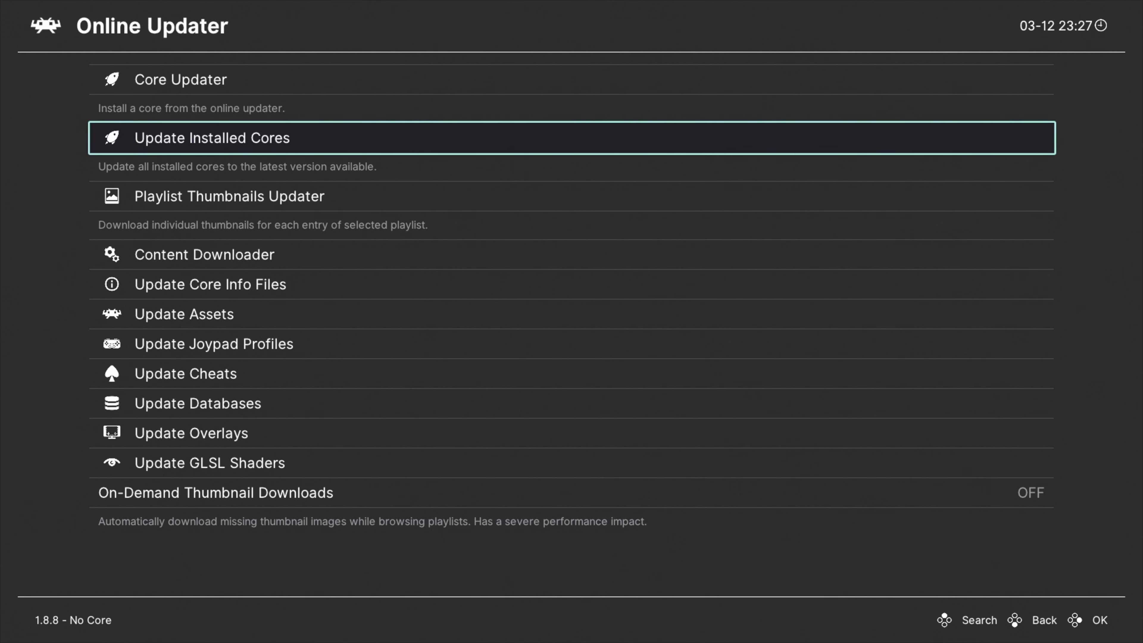
pyautogui.press('Return')
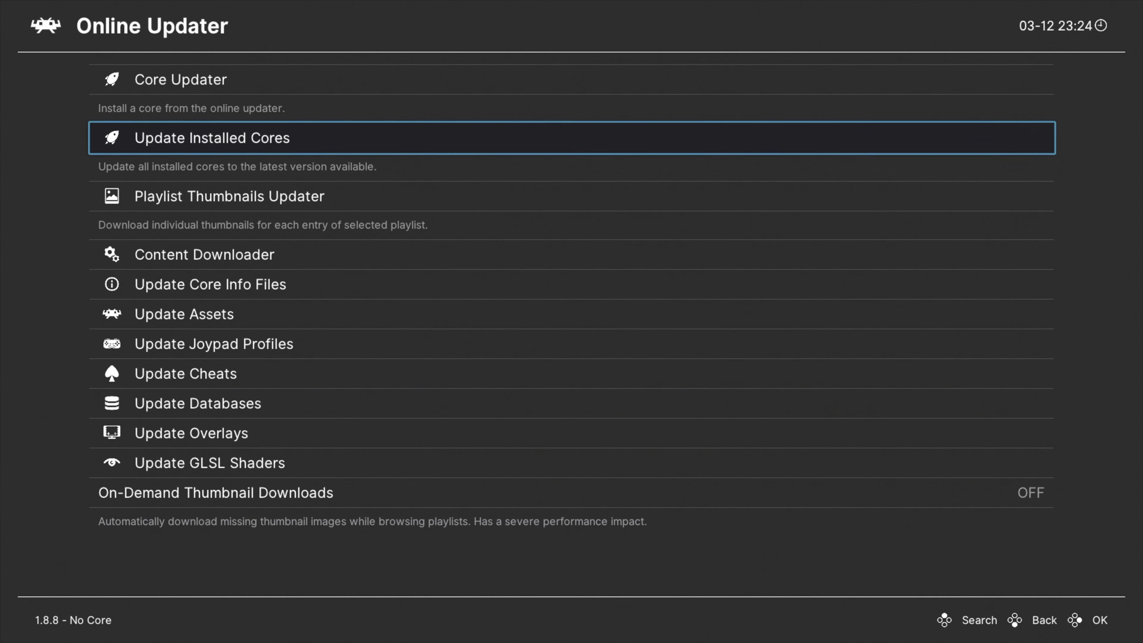
pyautogui.press('Down')
pyautogui.press('Down')
pyautogui.press('Down')
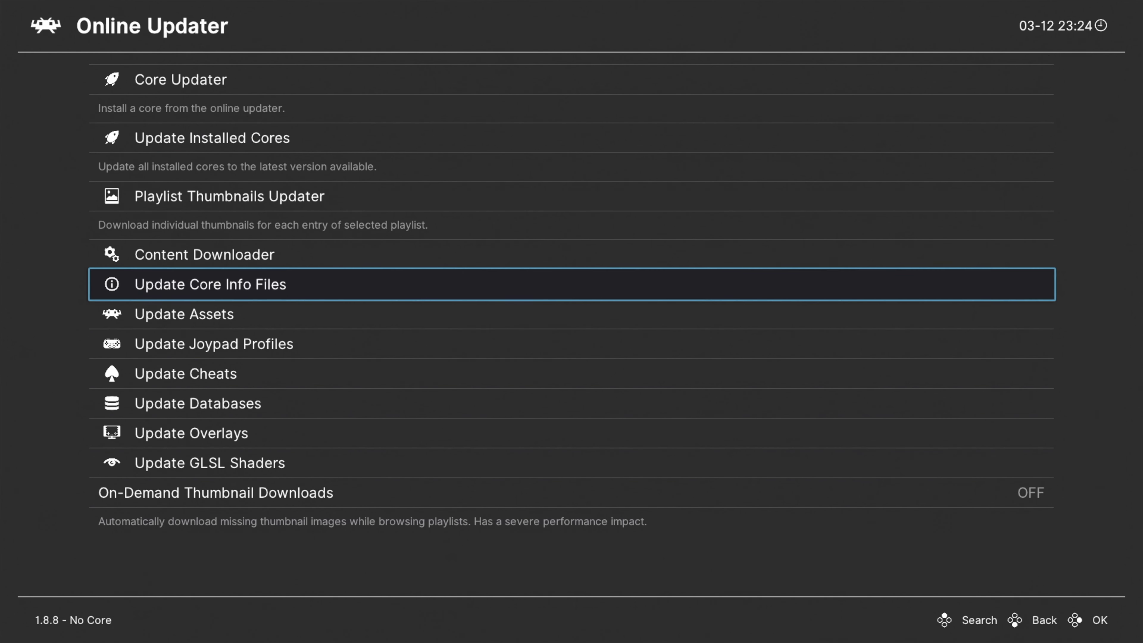
pyautogui.press('Return')
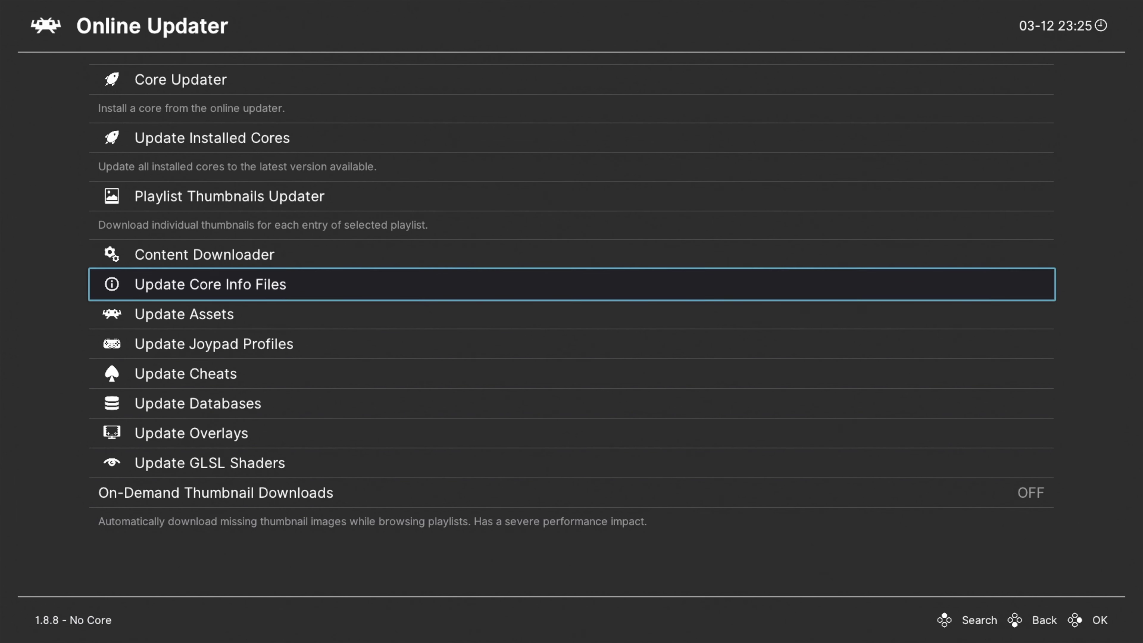
# Update RetroArch's assets and joypad profiles
pyautogui.press('Return')
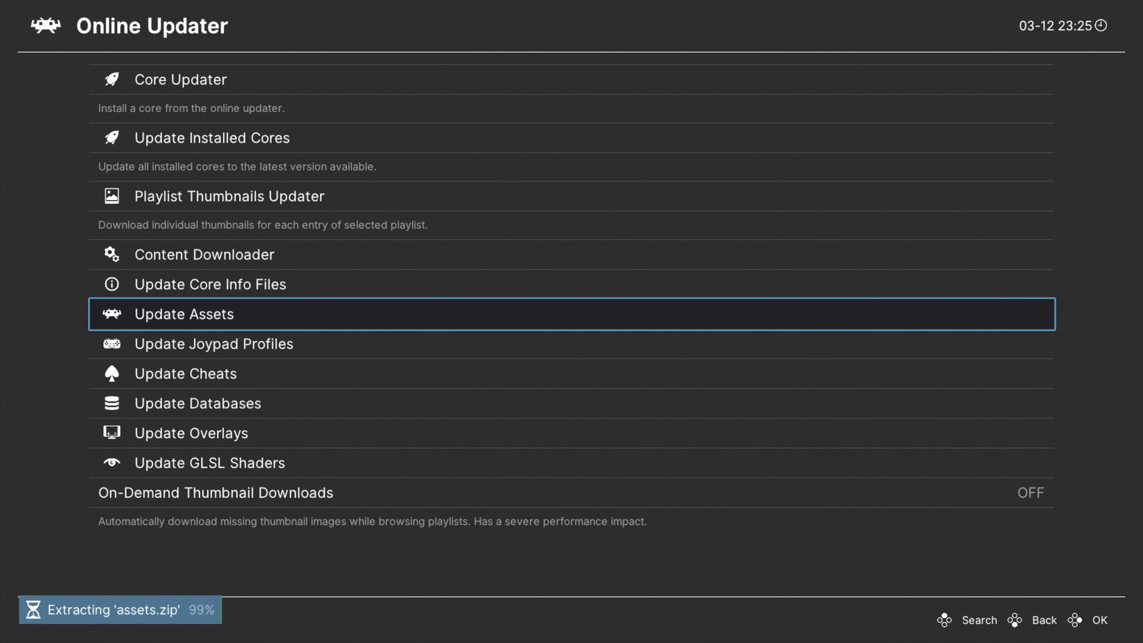
pyautogui.press('Down')
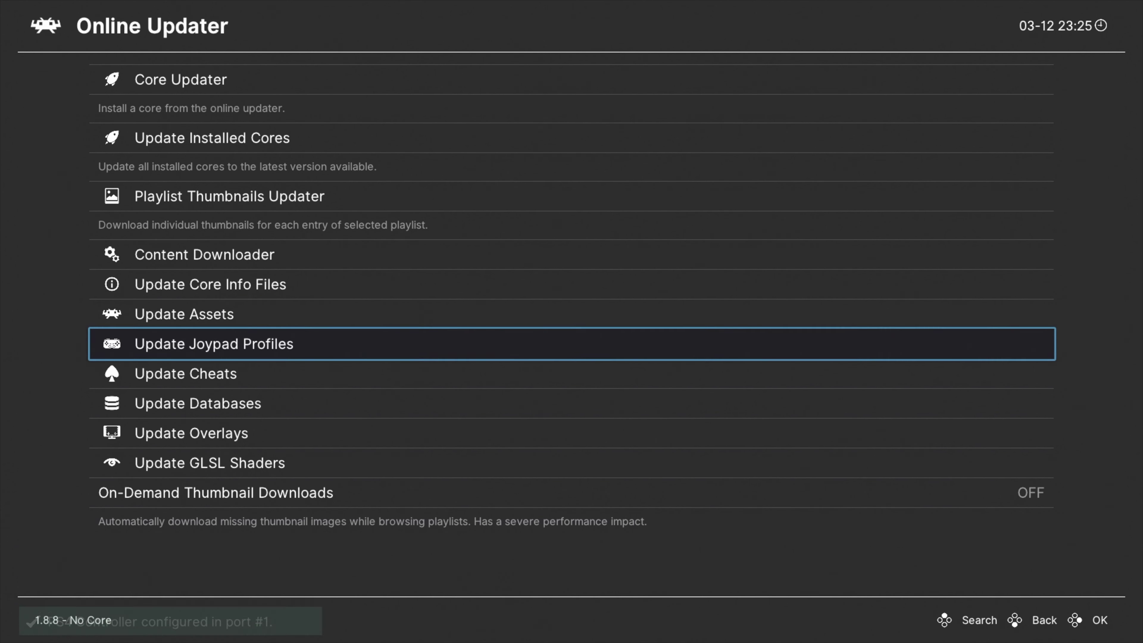
pyautogui.press('Return')
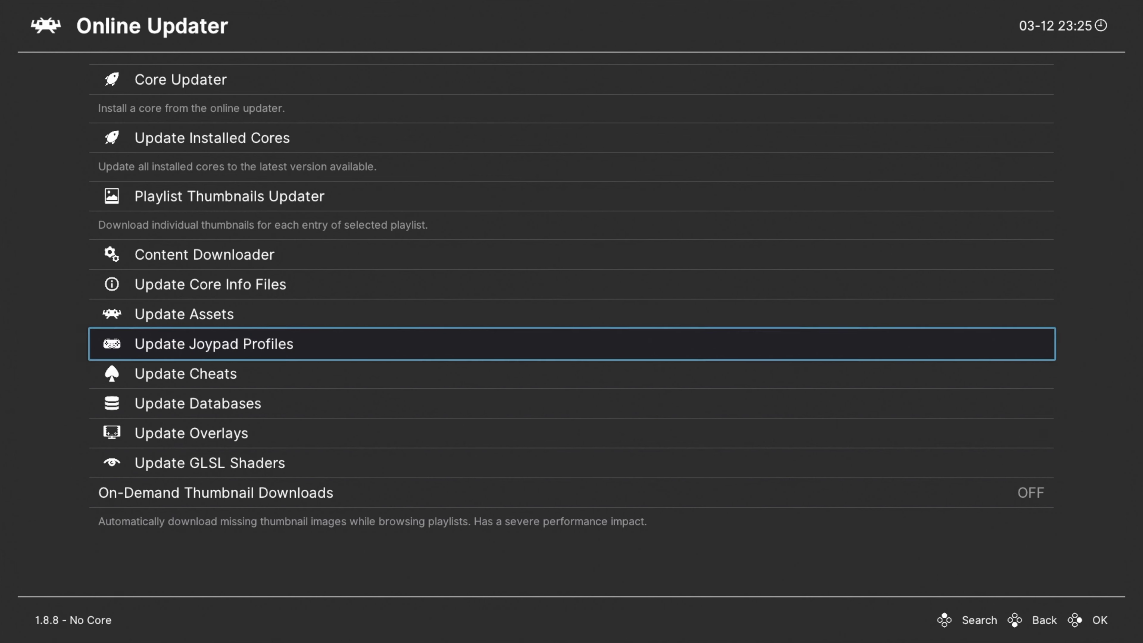
# Update RetroArch's cheats and databases
pyautogui.press('Down')
pyautogui.press('Return')
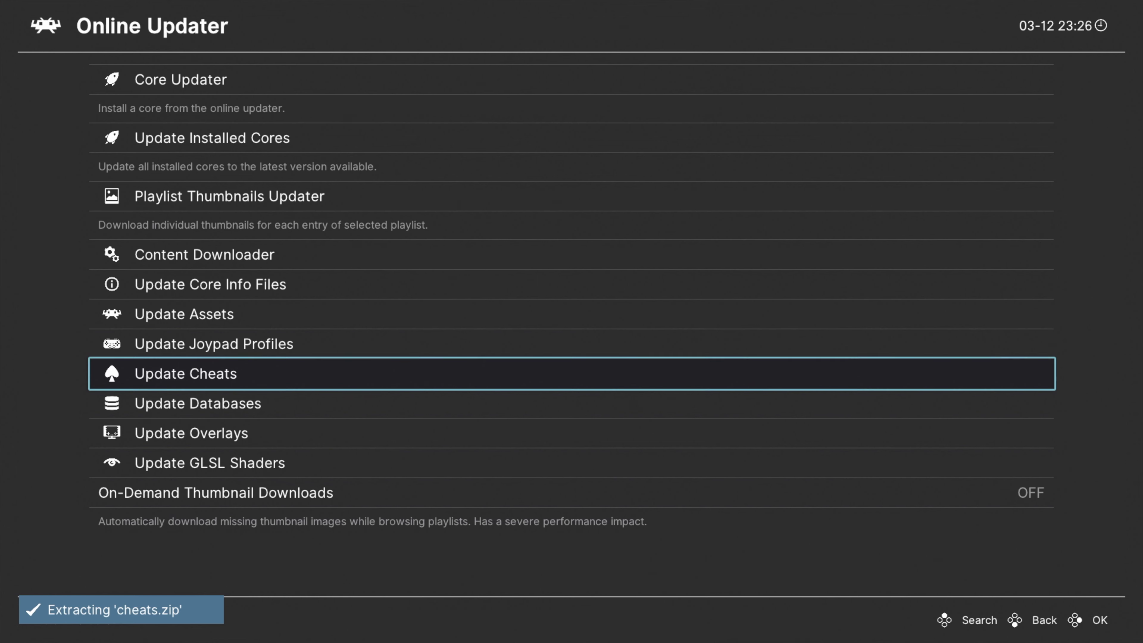
pyautogui.click(571, 403)
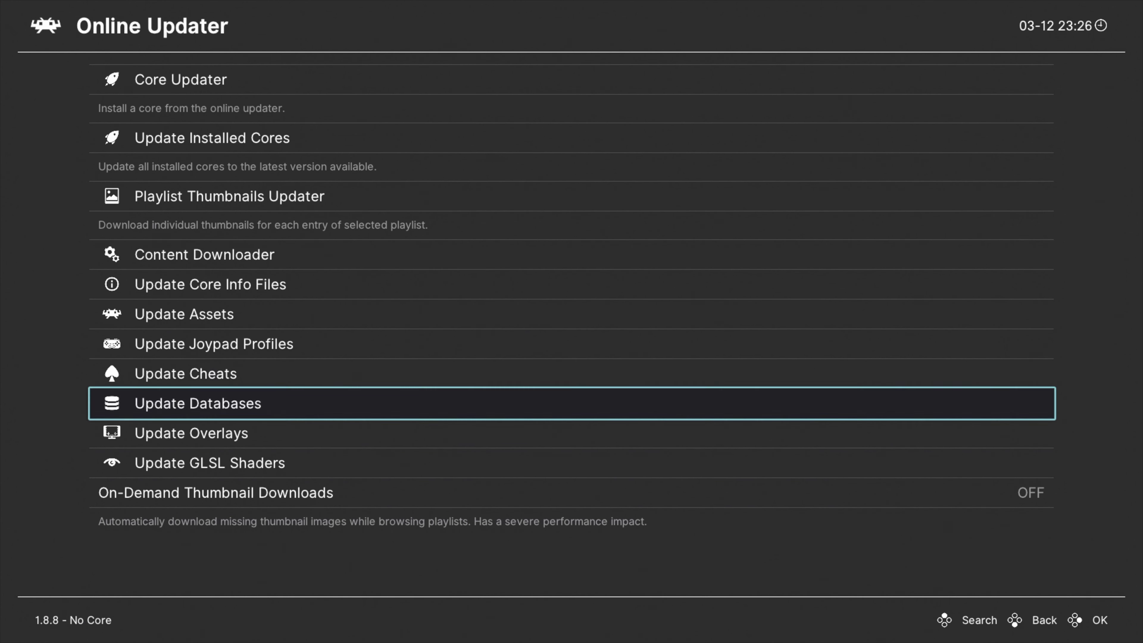
pyautogui.press('Return')
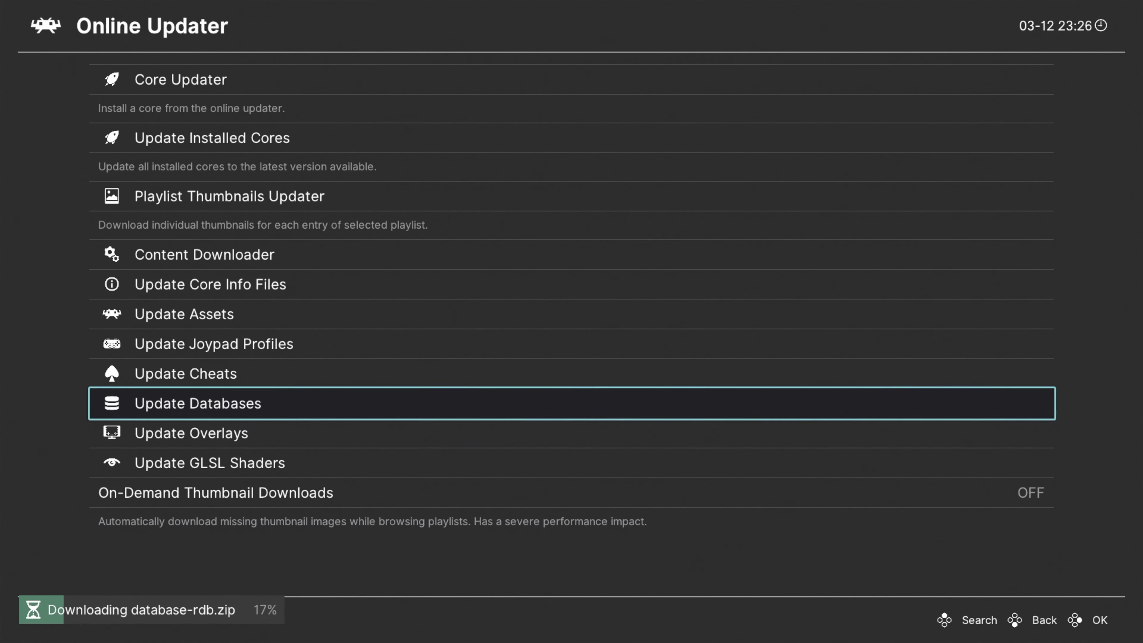
# Update RetroArch's overlays and GLSL shaders
pyautogui.press('Down')
pyautogui.press('Return')
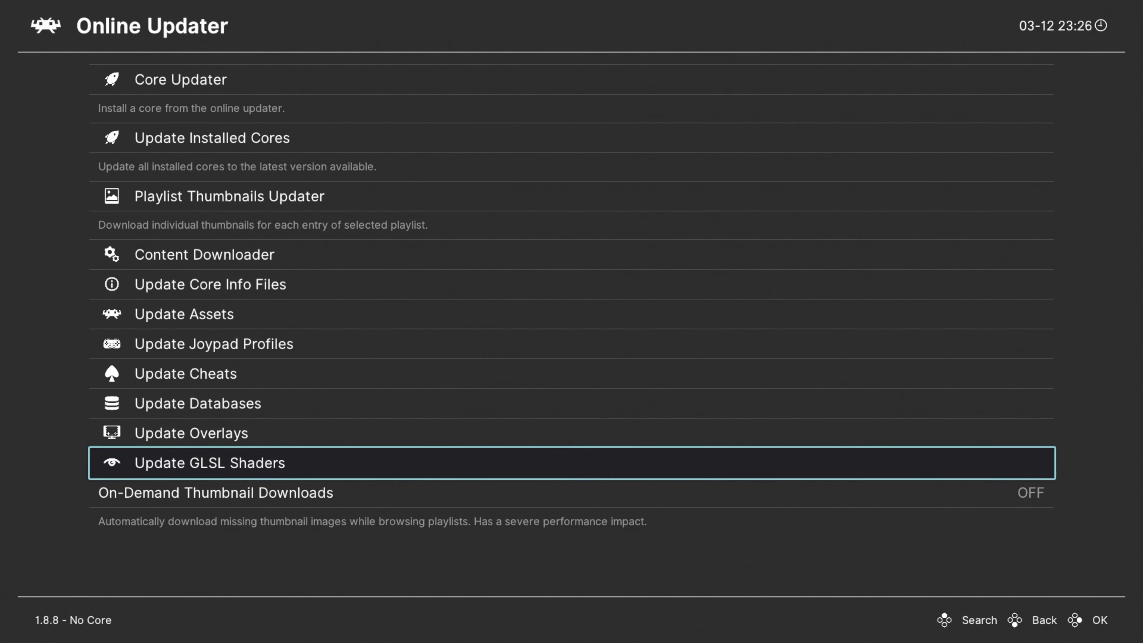
pyautogui.press('Return')
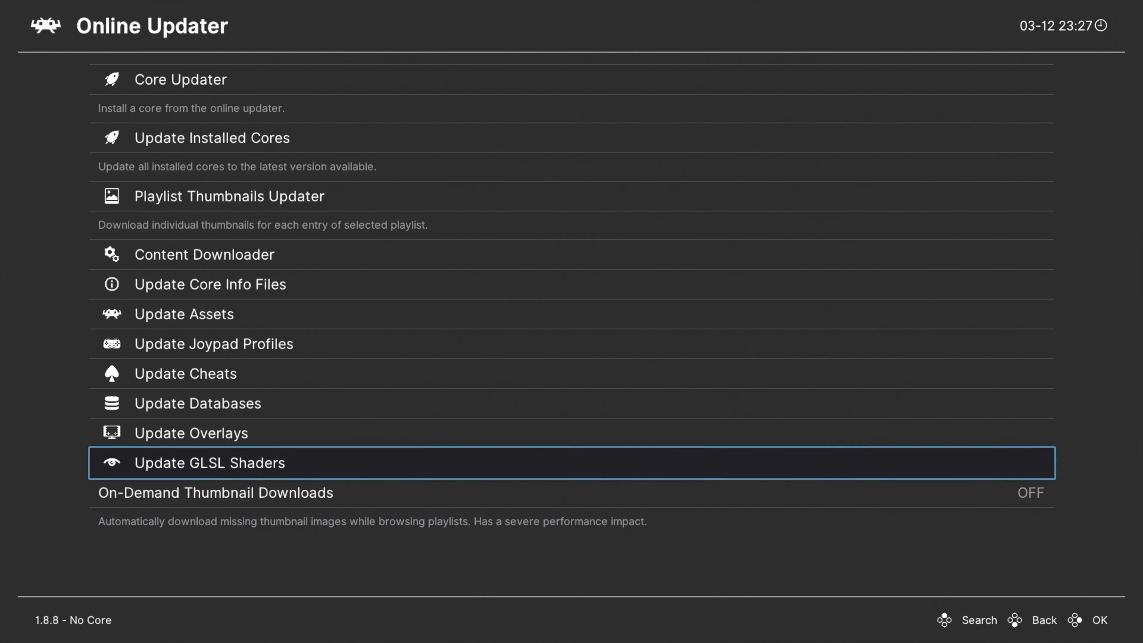
# Leave the Online Updater and return to RetroArch's Main Menu
pyautogui.press('Up')
pyautogui.press('Up')
pyautogui.press('Up')
pyautogui.press('Up')
pyautogui.press('Up')
pyautogui.press('Up')
pyautogui.press('Up')
pyautogui.press('Up')
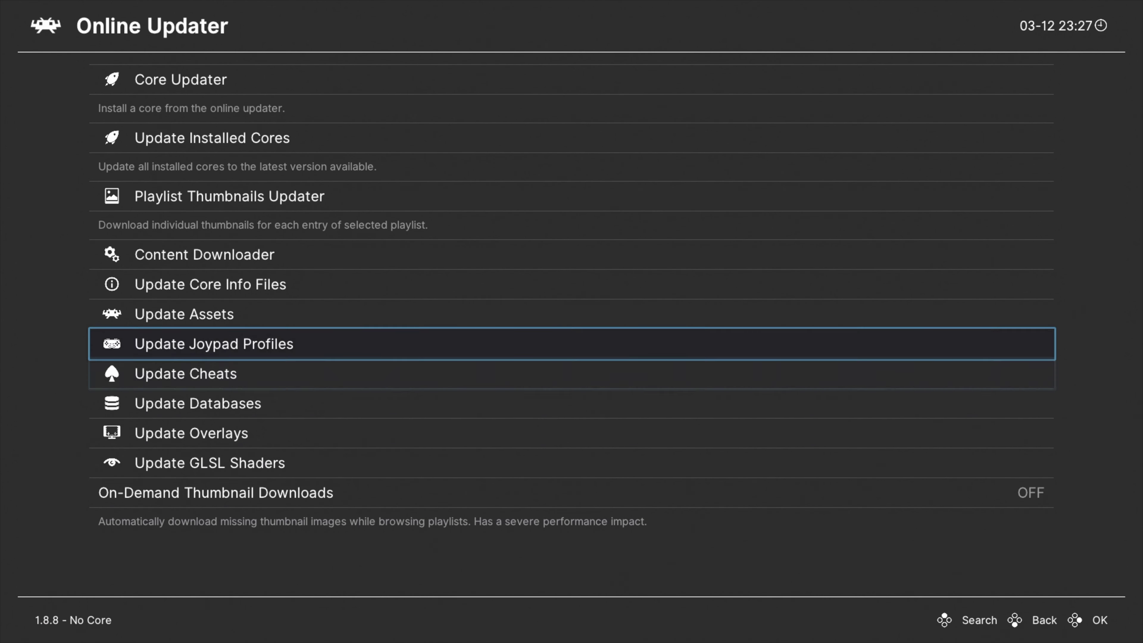
pyautogui.press('Up')
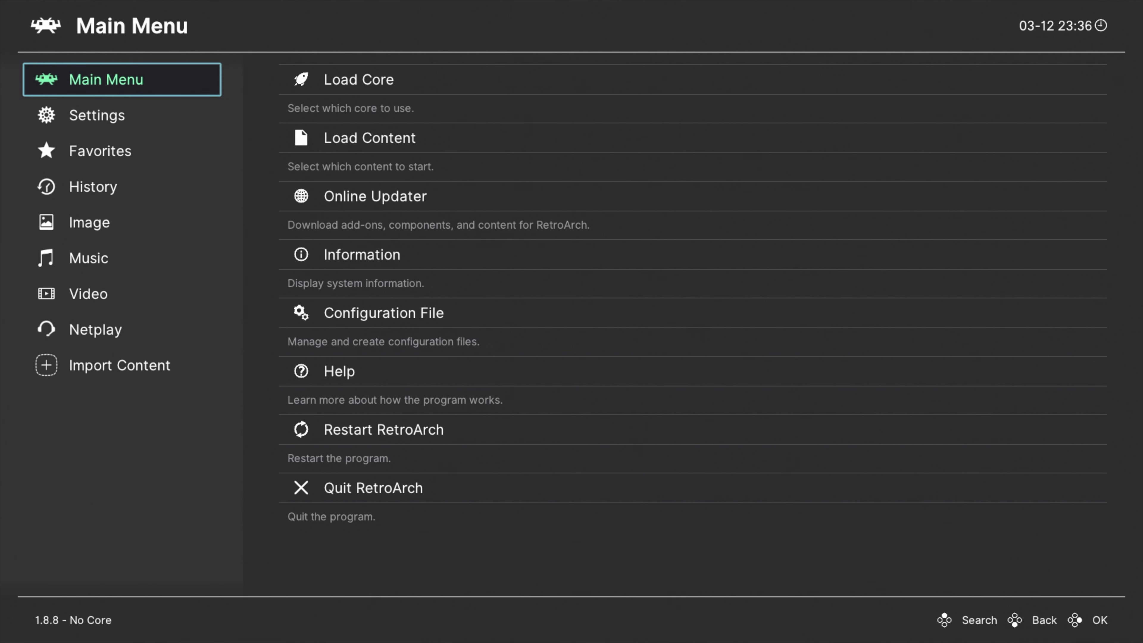
# Open Scan Directory in the Import Content section to choose a folder to scan
pyautogui.press('Down')
pyautogui.press('Down')
pyautogui.press('Down')
pyautogui.press('Down')
pyautogui.press('Down')
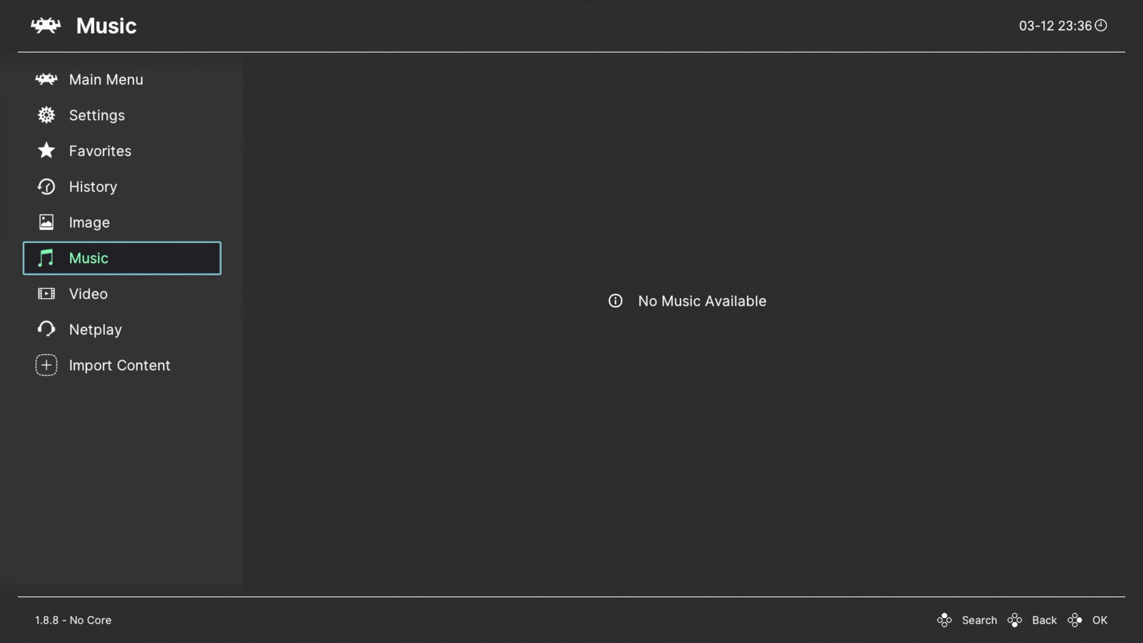
pyautogui.press('Down')
pyautogui.press('Down')
pyautogui.press('Down')
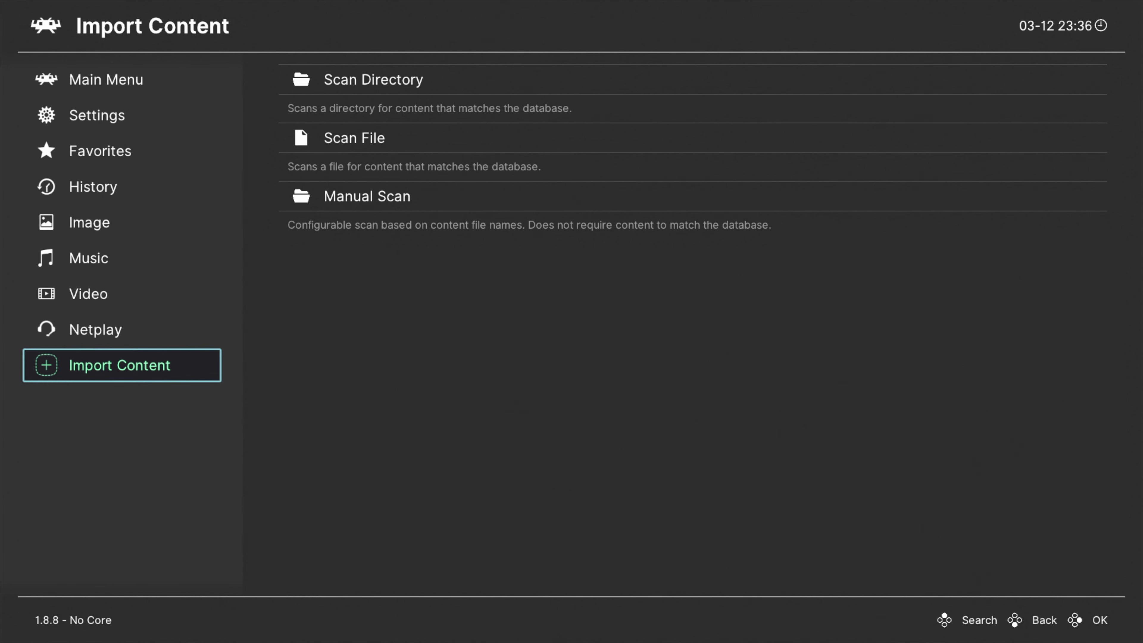
pyautogui.press('Right')
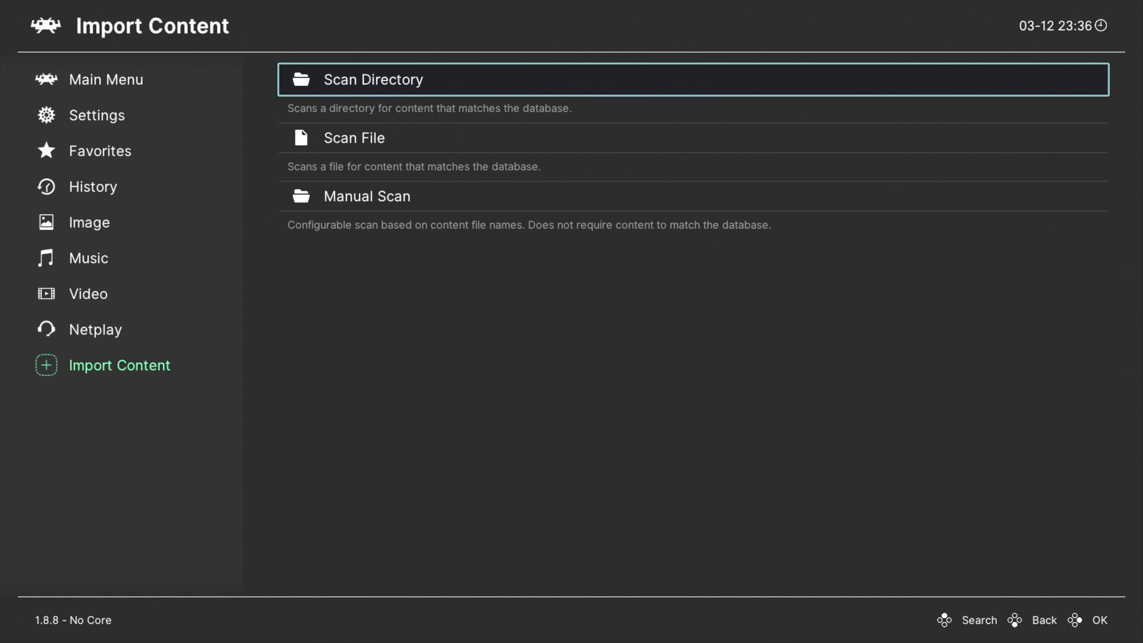
pyautogui.press('Return')
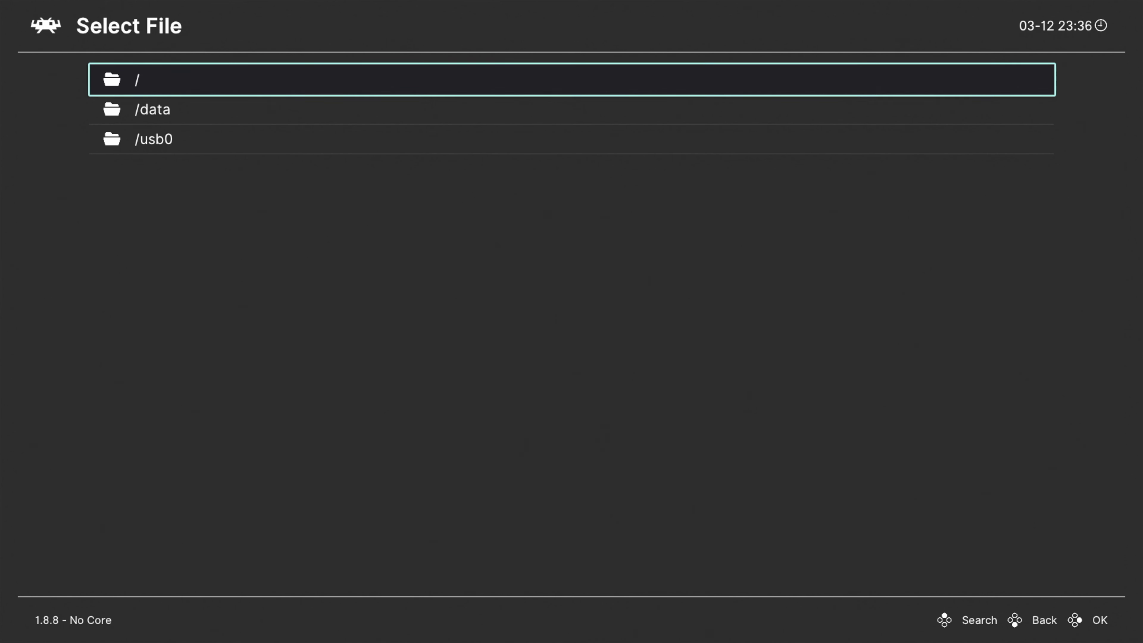
# Examine the ROMS folder on the usb0 drive and return to the list of storage locations
pyautogui.press('Down')
pyautogui.press('Down')
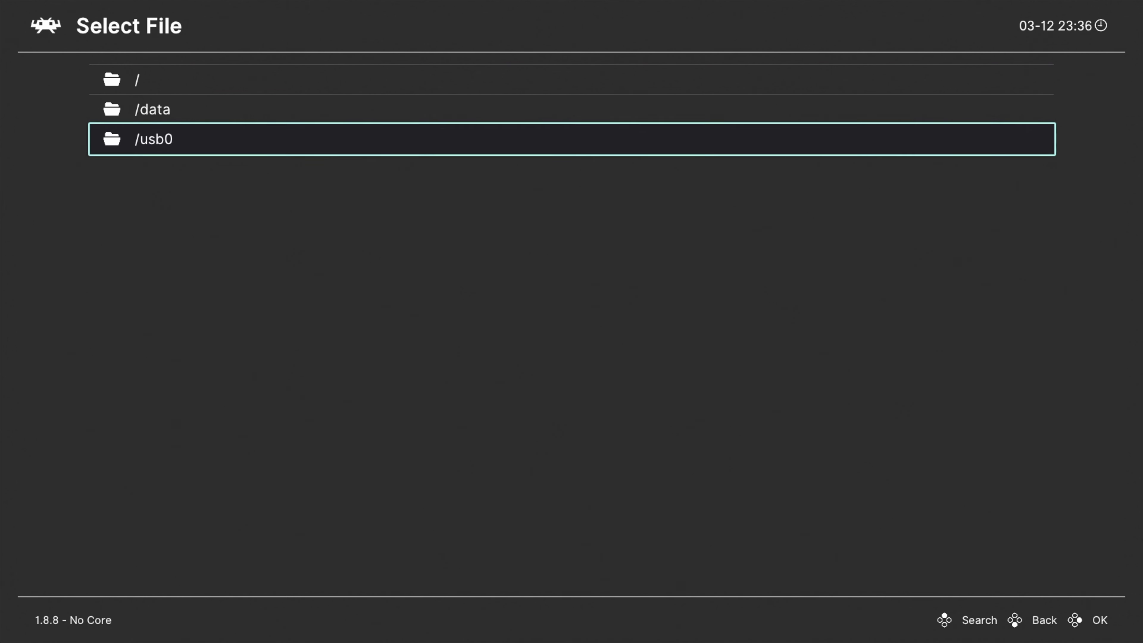
pyautogui.press('Return')
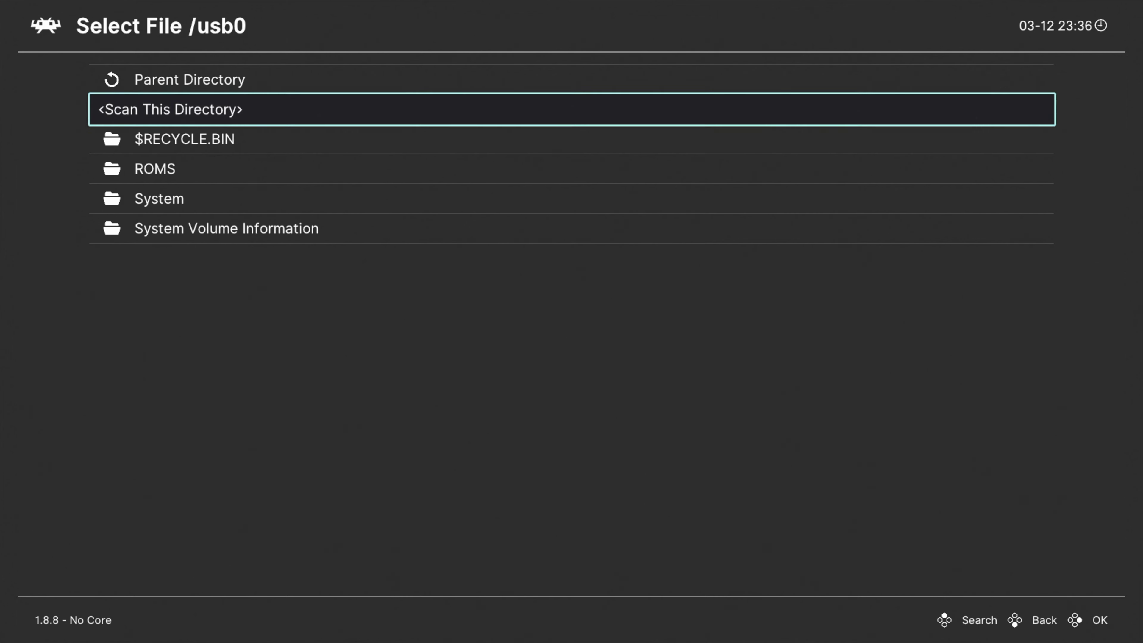
pyautogui.press('Down')
pyautogui.press('Down')
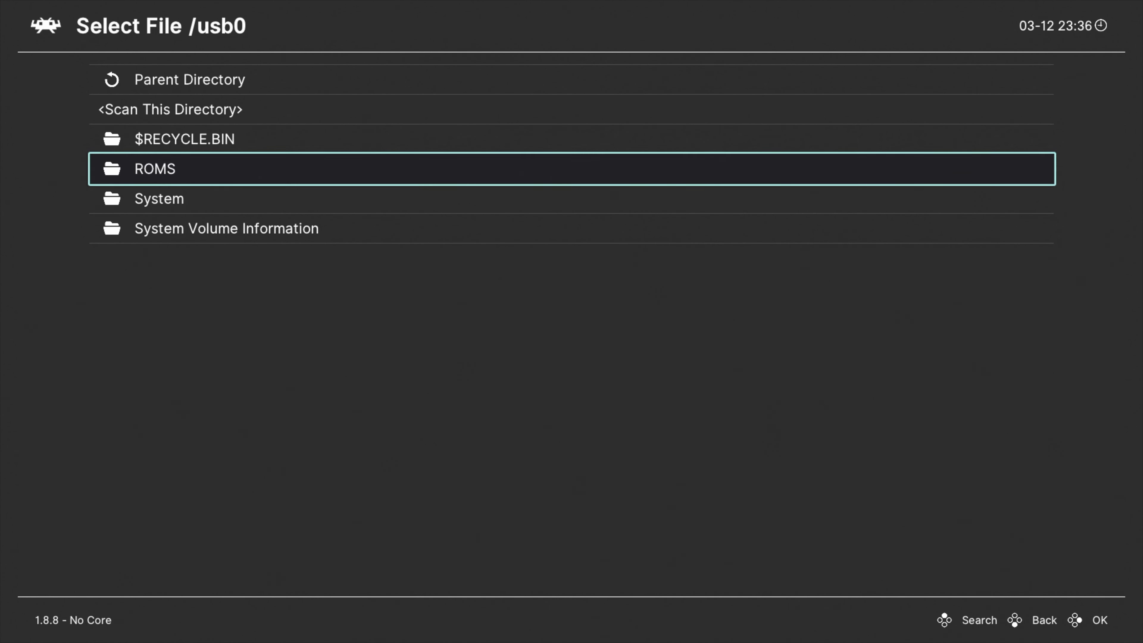
pyautogui.press('Return')
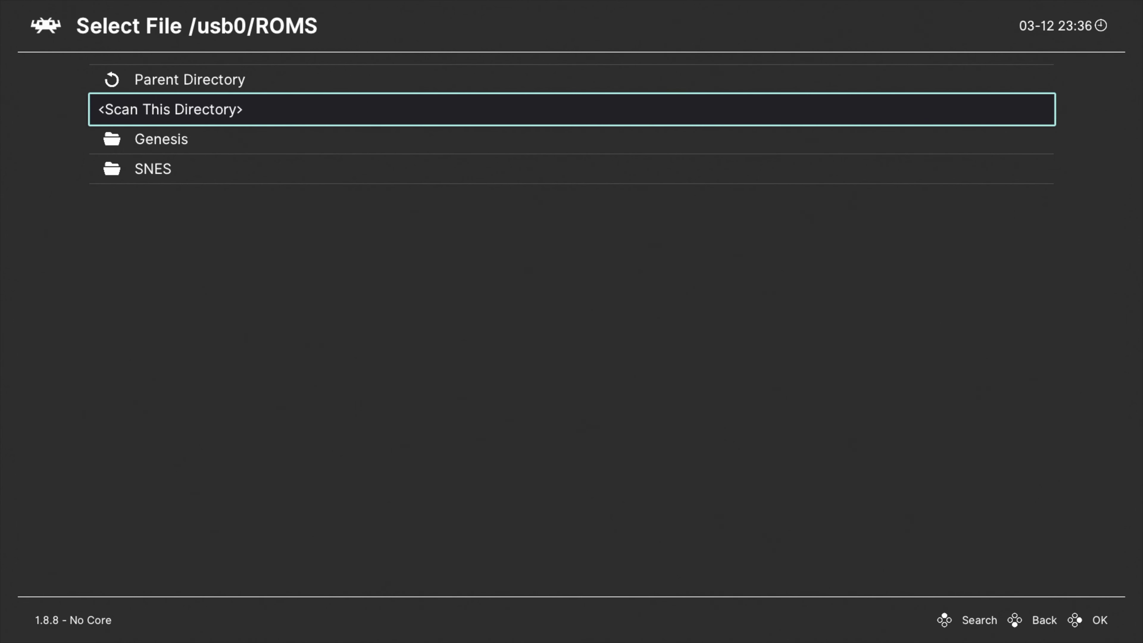
pyautogui.press('BackSpace')
pyautogui.press('BackSpace')
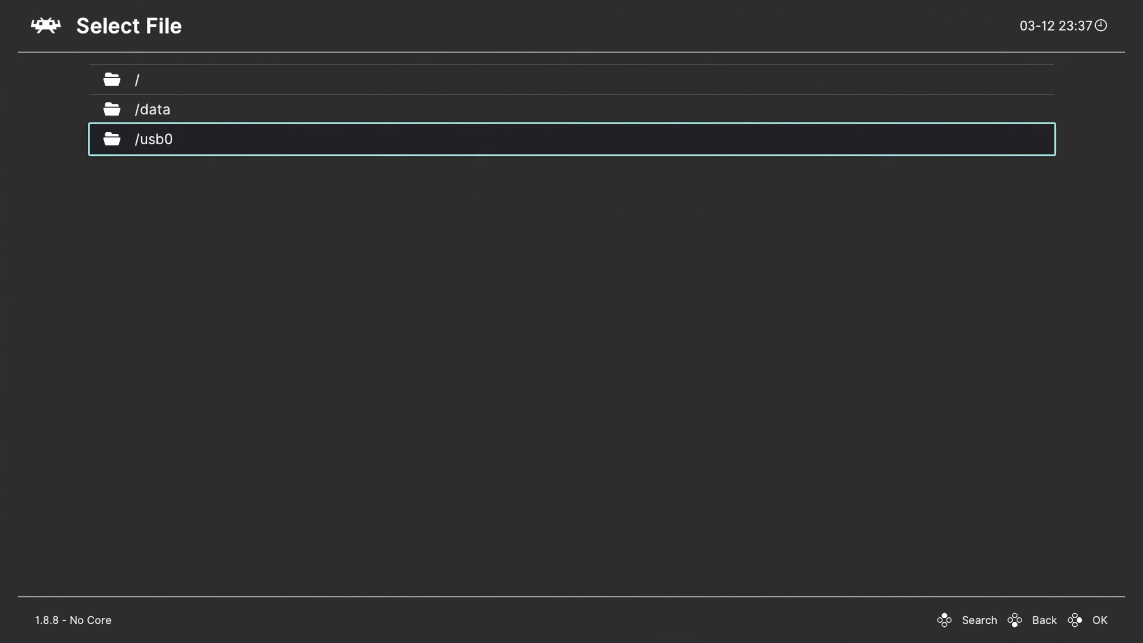
# Open the data folder inside the root directory (/) instead of the USB drive
pyautogui.press('Up')
pyautogui.press('Up')
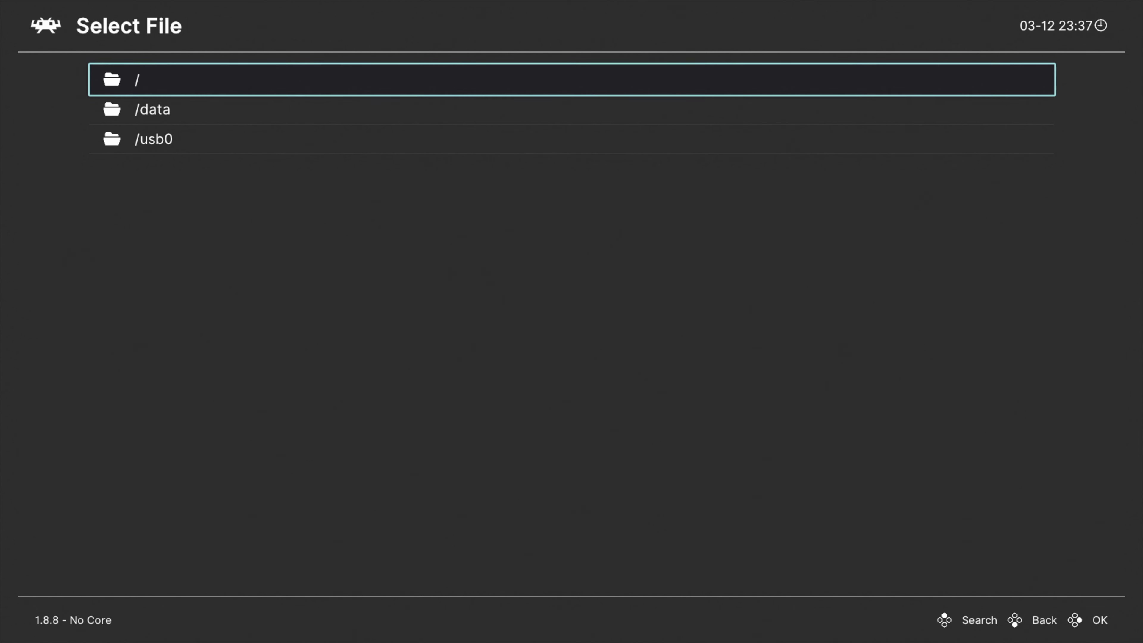
pyautogui.press('Return')
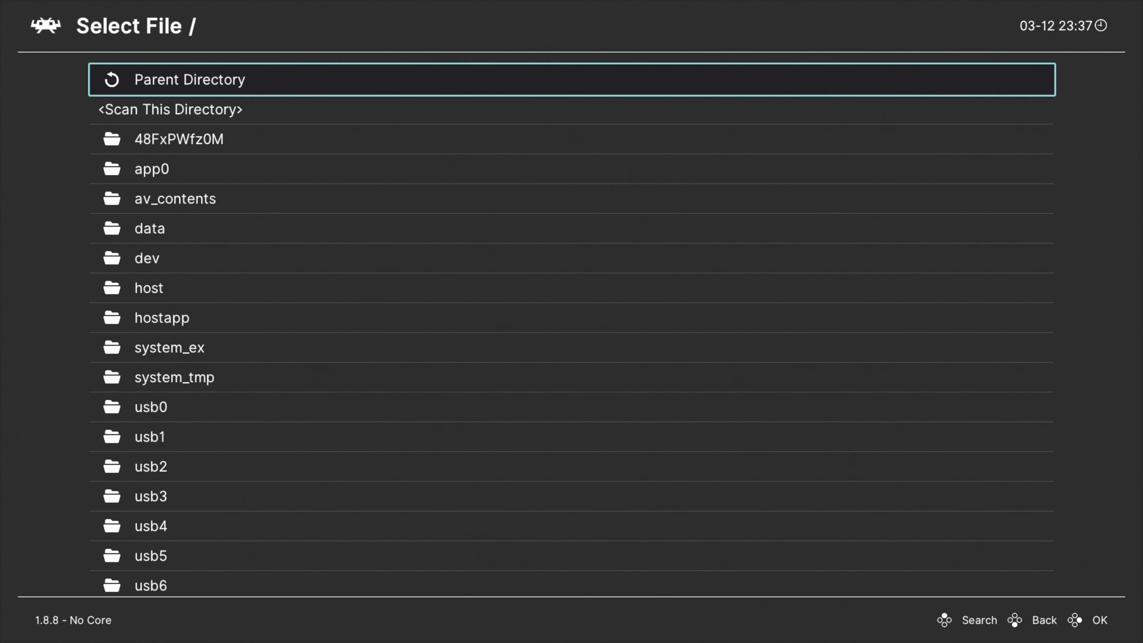
pyautogui.press('Down')
pyautogui.press('Down')
pyautogui.press('Down')
pyautogui.press('Down')
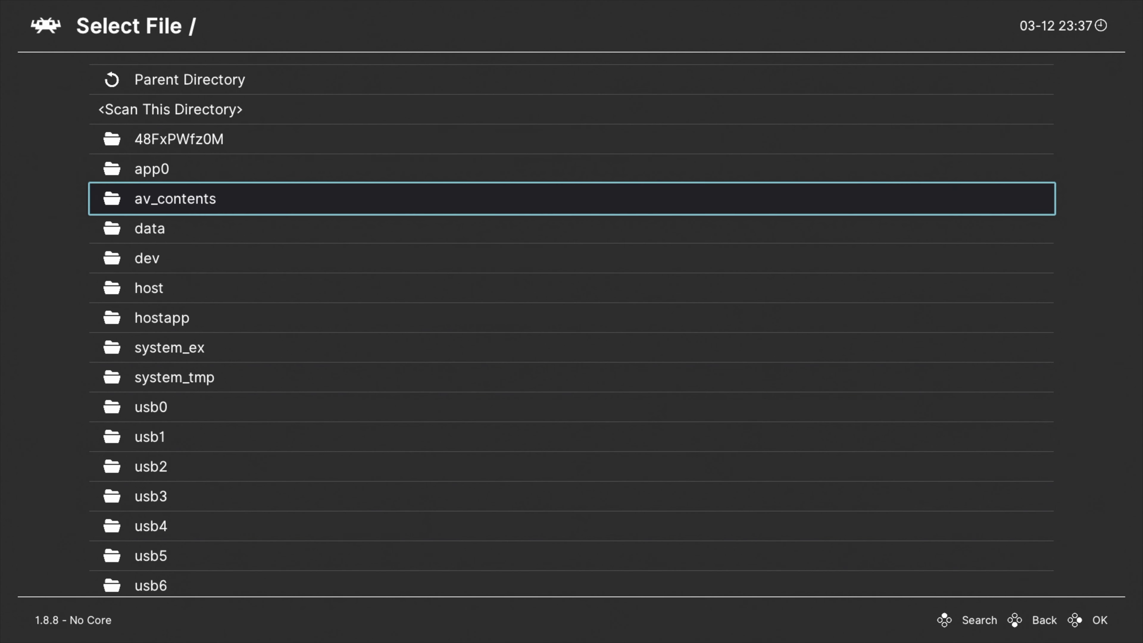
pyautogui.press('Down')
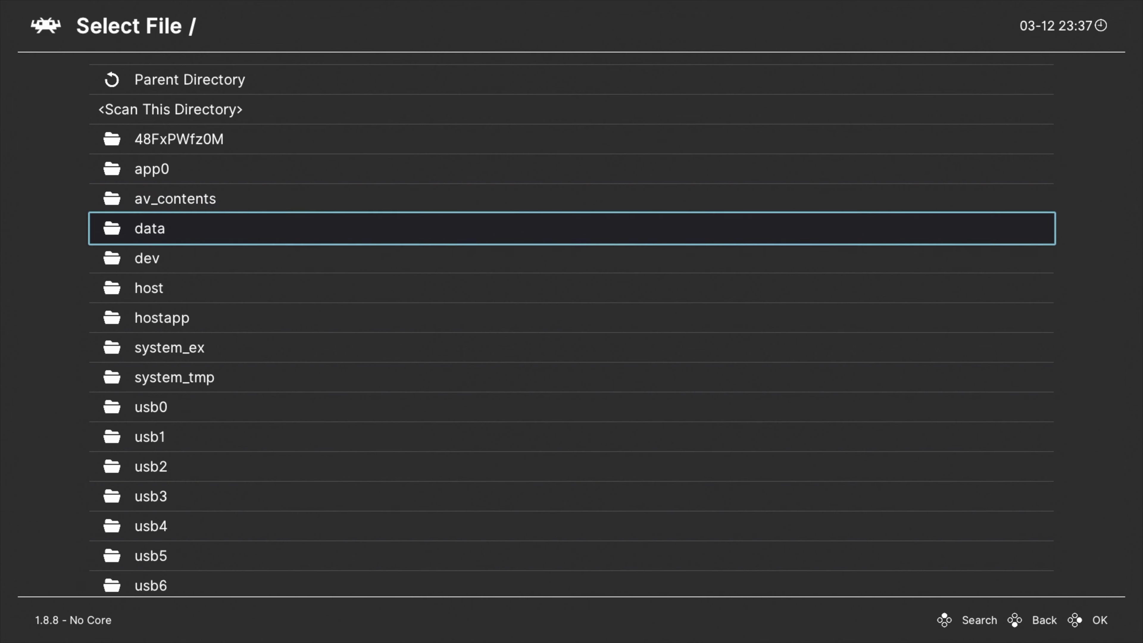
pyautogui.press('Return')
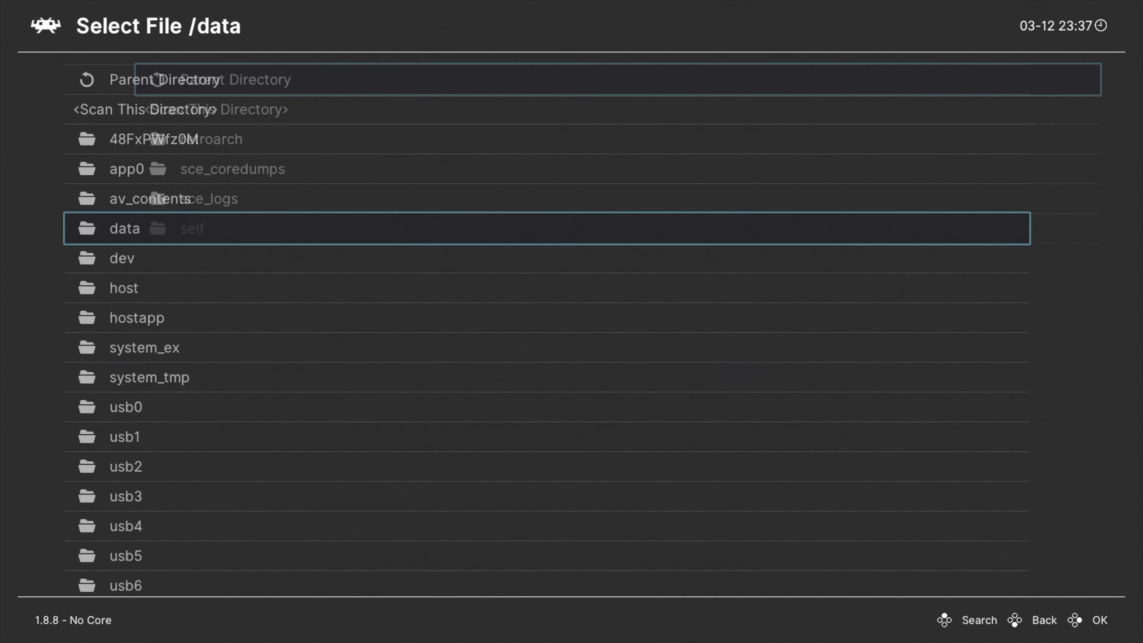
# Open the retroarch folder inside /data
pyautogui.press('Down')
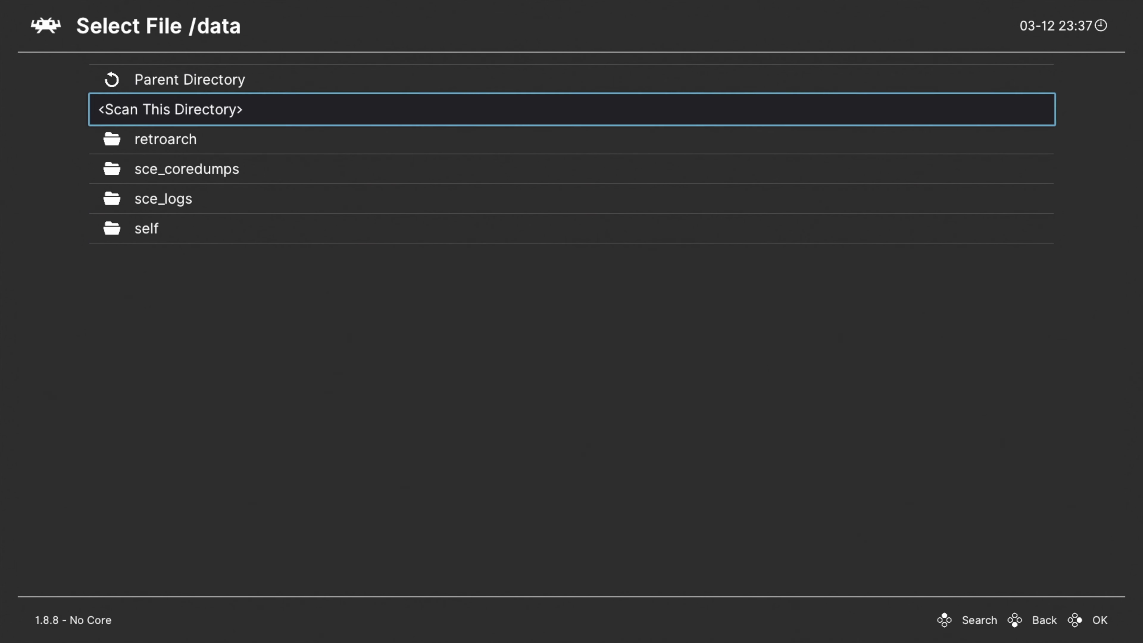
pyautogui.press('Down')
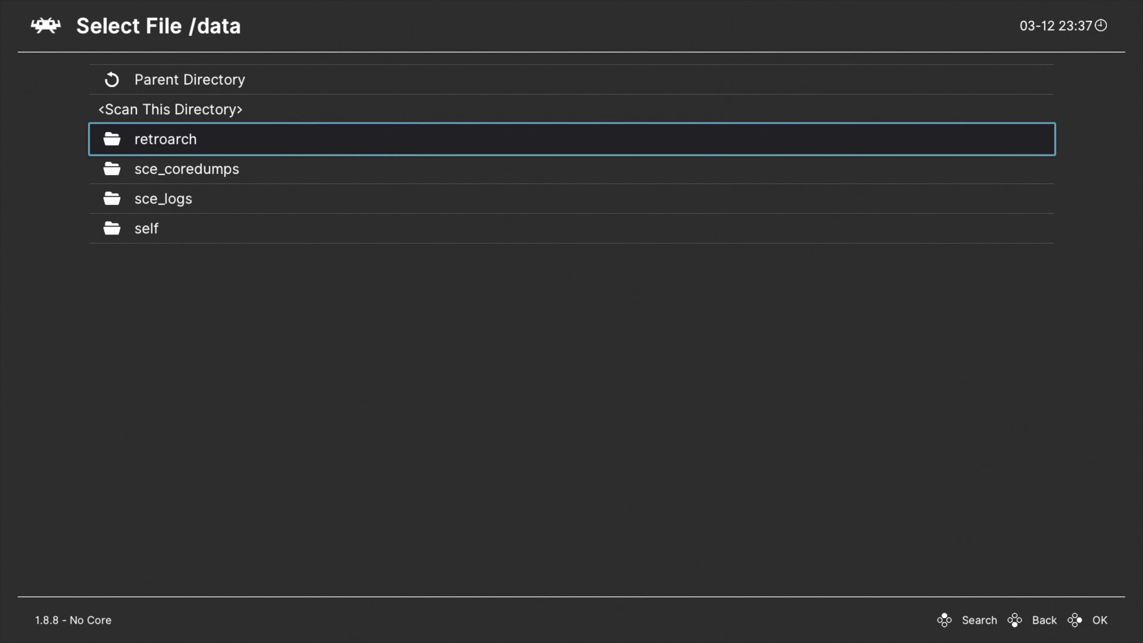
pyautogui.press('Up')
pyautogui.press('Down')
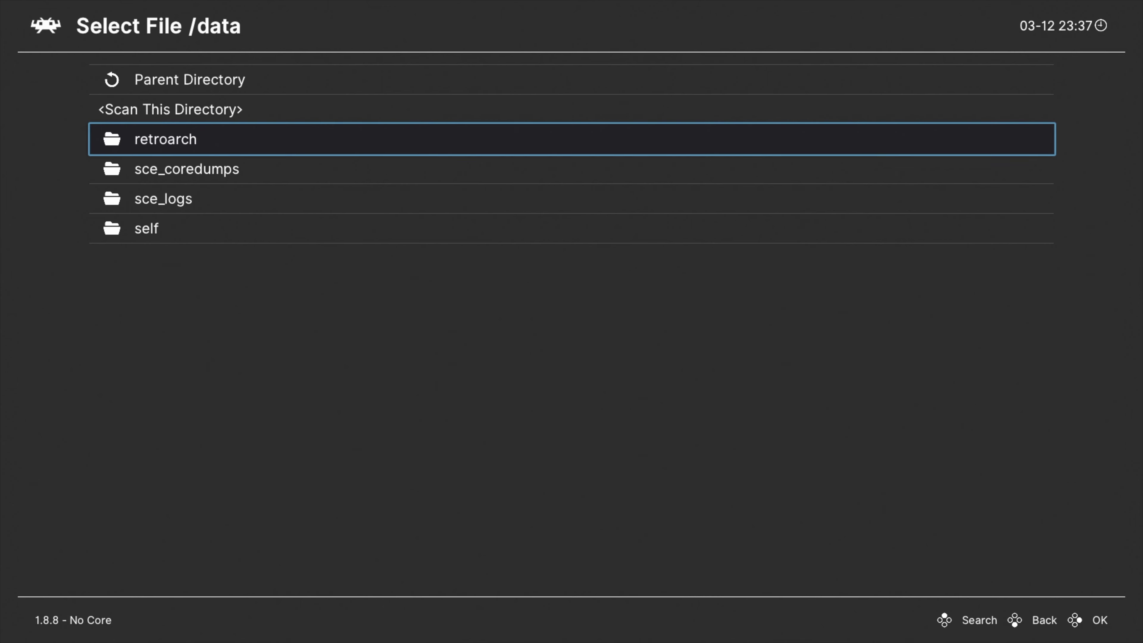
pyautogui.press('Return')
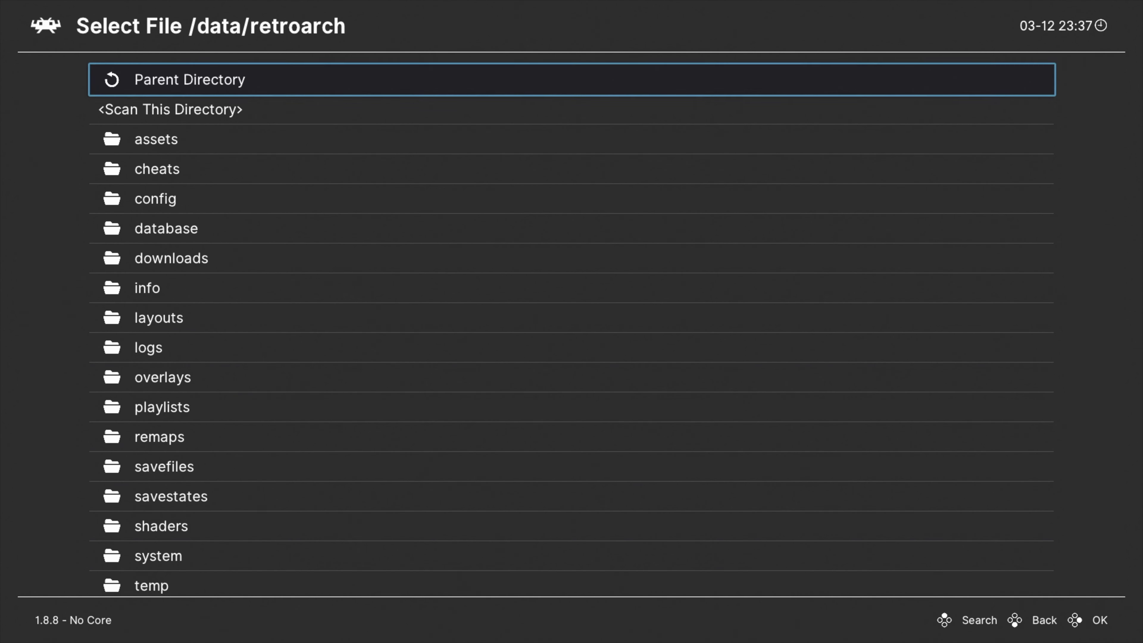
# Scan the /data/retroarch/downloads directory, which holds the Genesis and SNES folders, for content
pyautogui.press('Down')
pyautogui.press('Down')
pyautogui.press('Down')
pyautogui.press('Down')
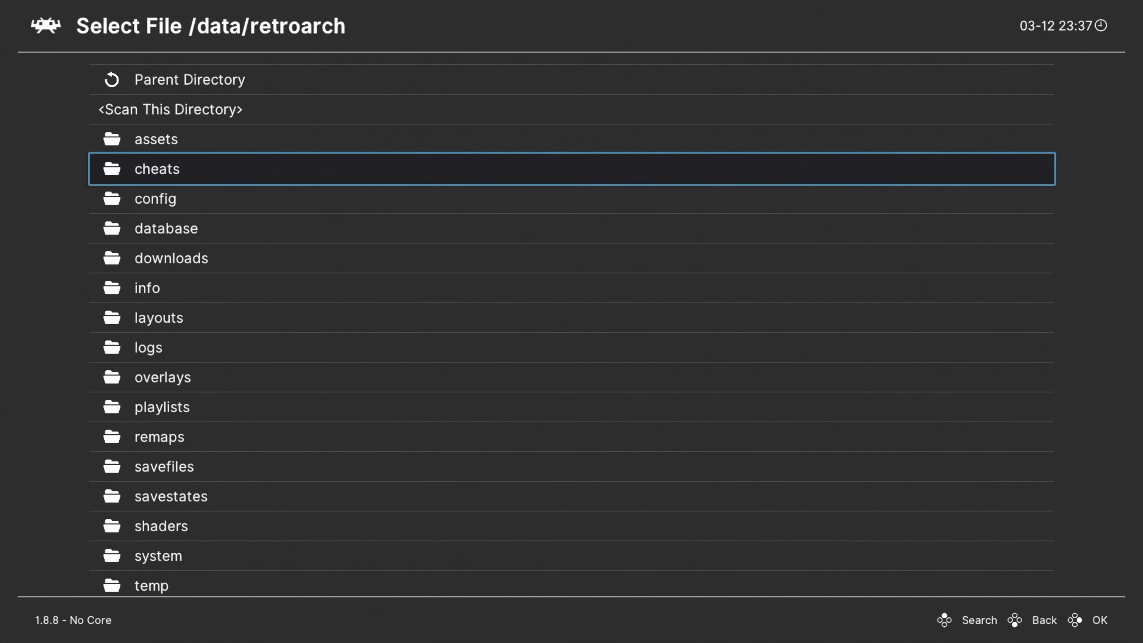
pyautogui.press('Down')
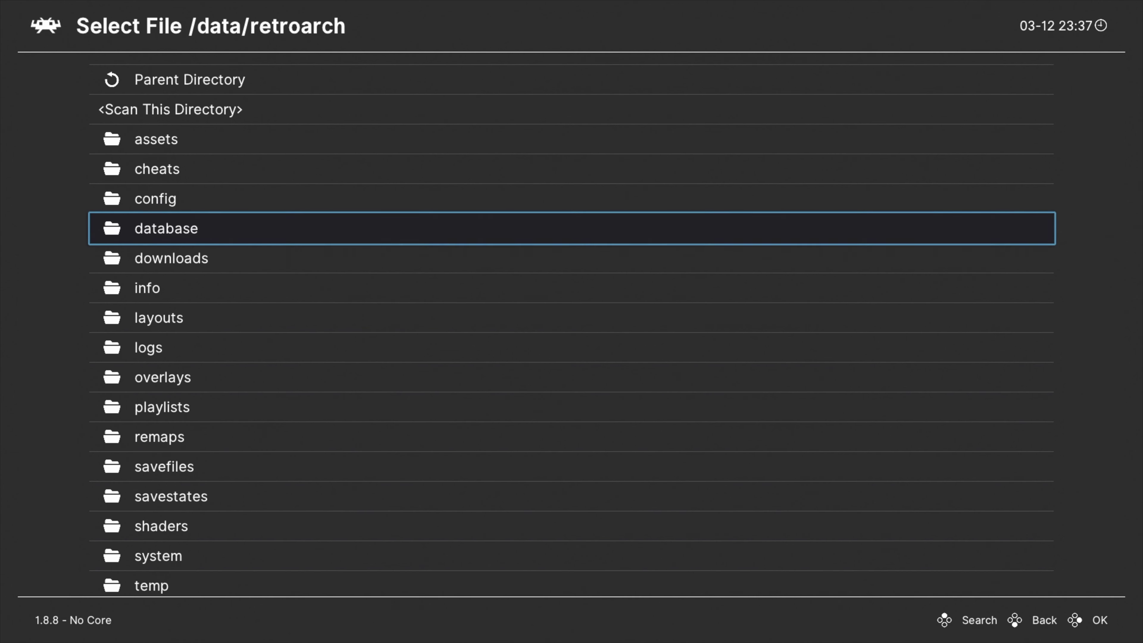
pyautogui.press('Down')
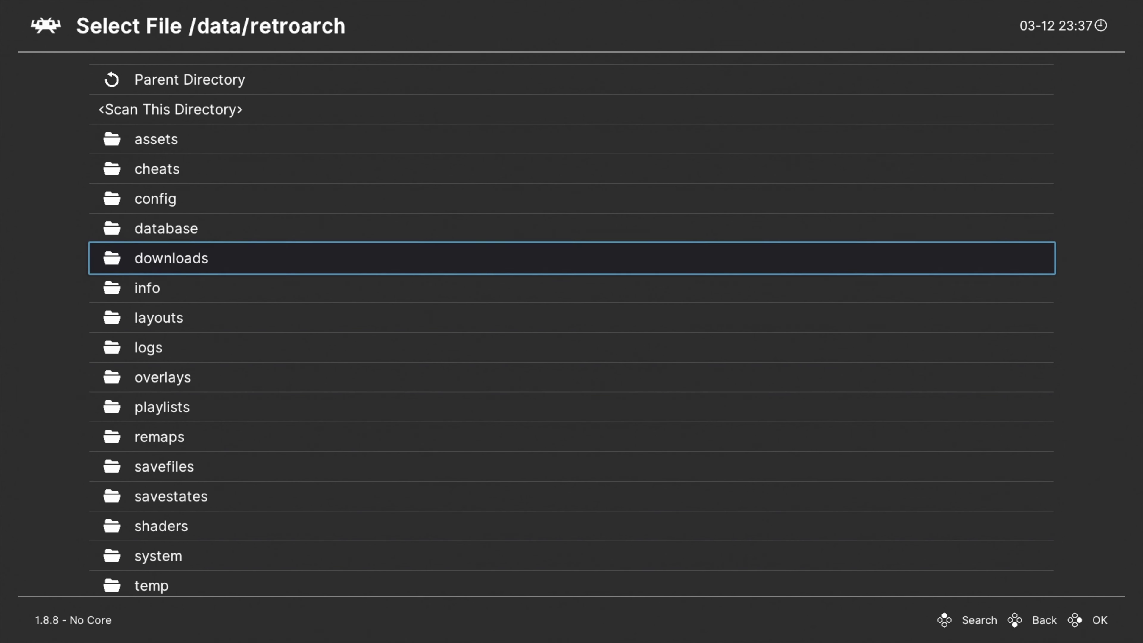
pyautogui.press('Return')
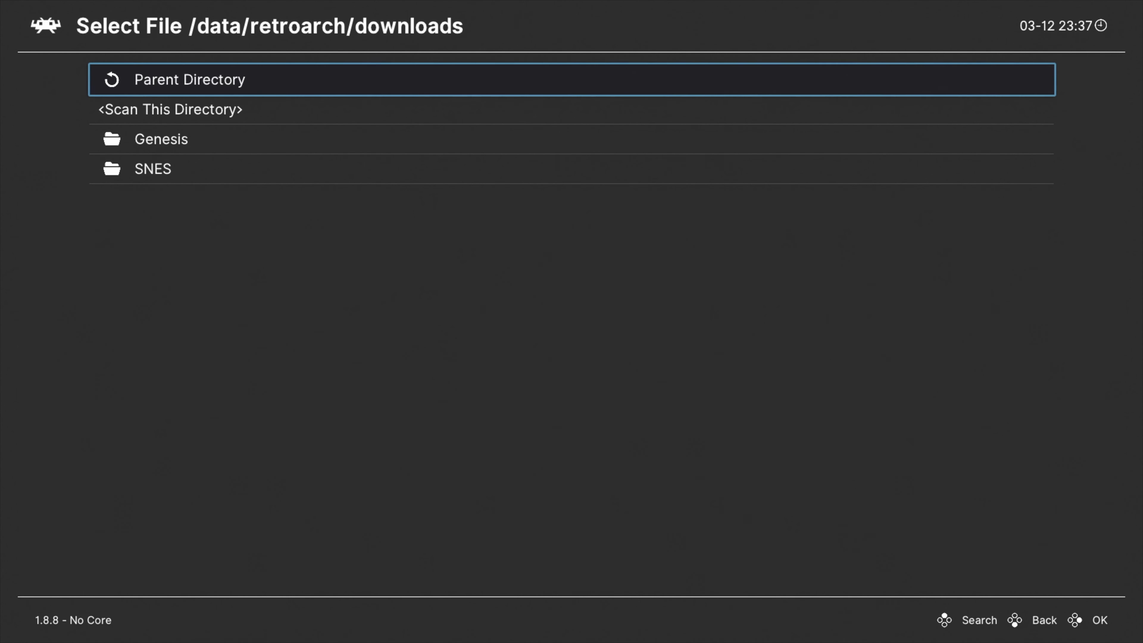
pyautogui.press('Down')
pyautogui.press('Return')
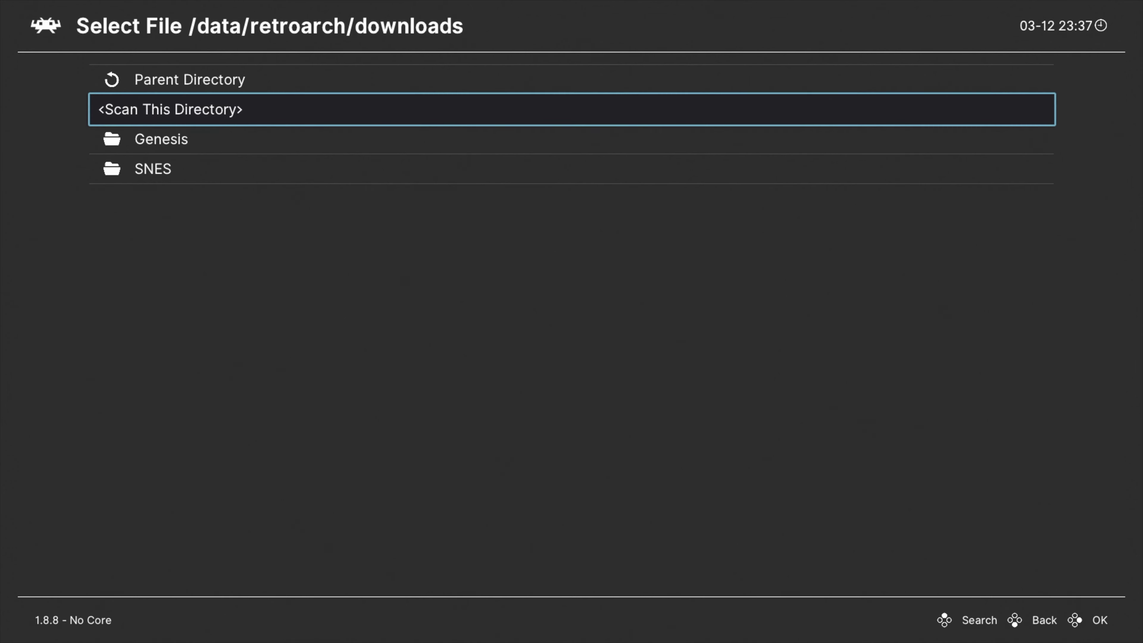
# Back out of the file browser to the Import Content entry in the main category list
pyautogui.press('BackSpace')
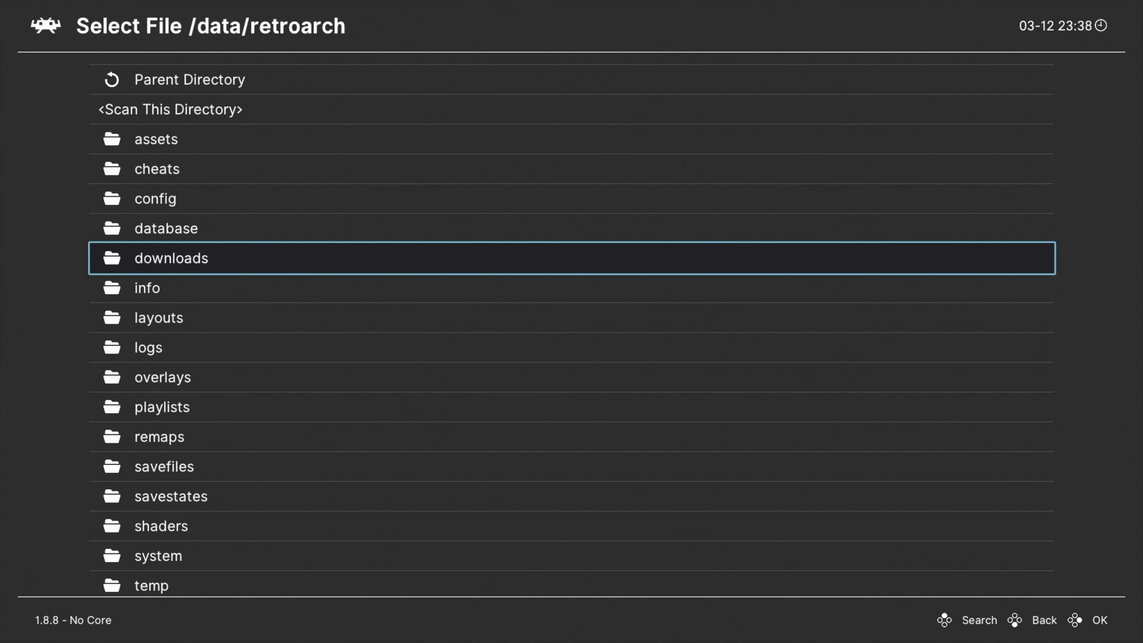
pyautogui.press('BackSpace')
pyautogui.press('BackSpace')
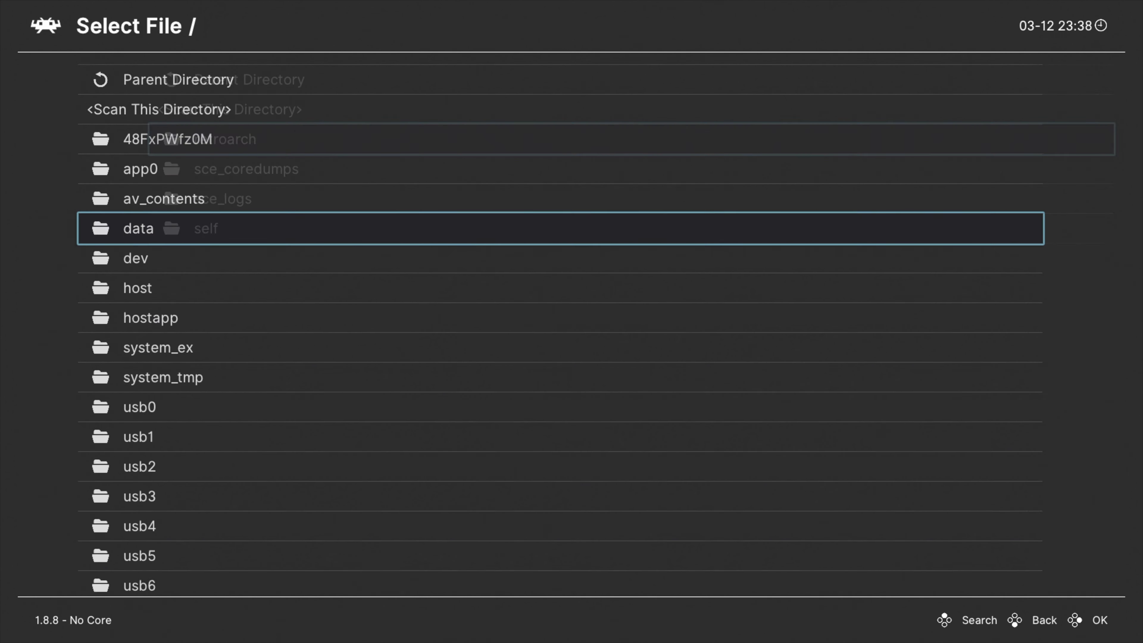
pyautogui.press('BackSpace')
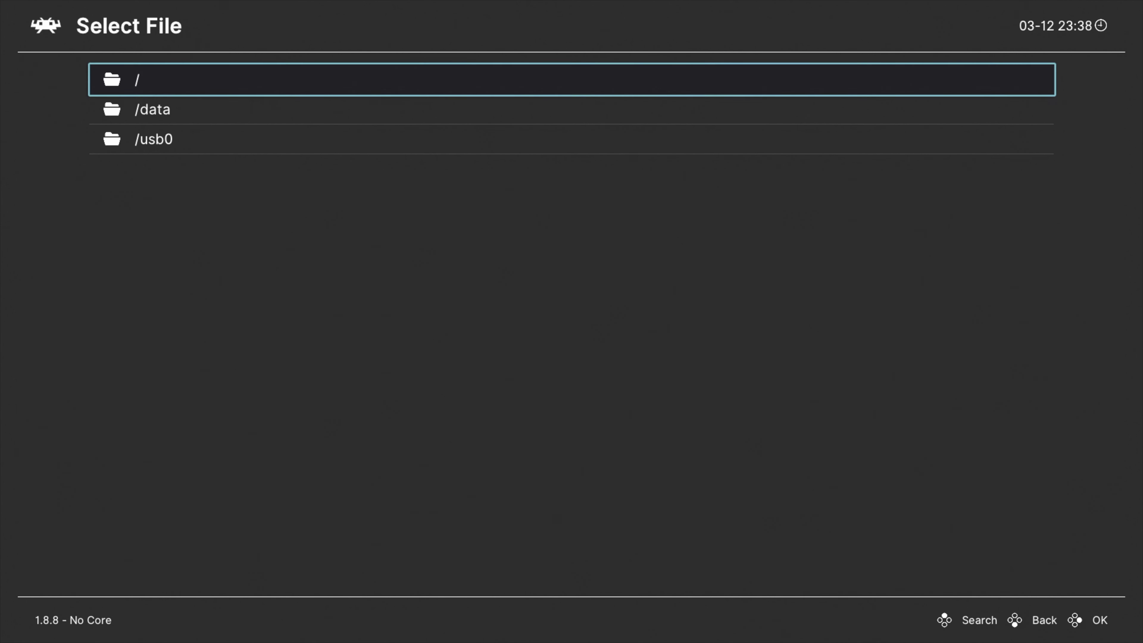
pyautogui.press('BackSpace')
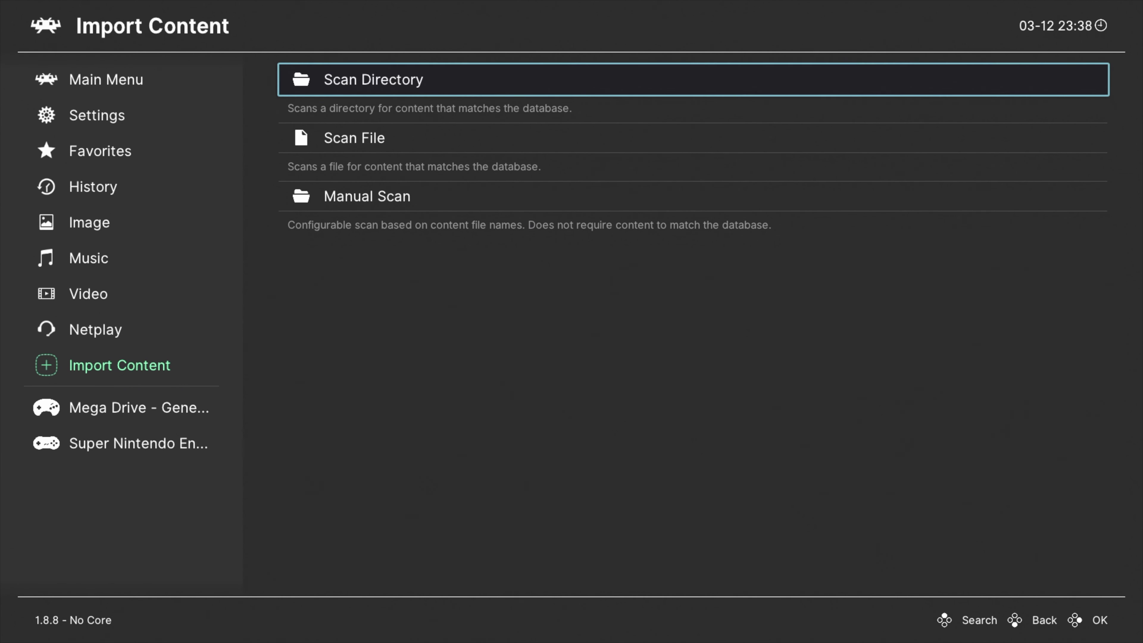
pyautogui.press('BackSpace')
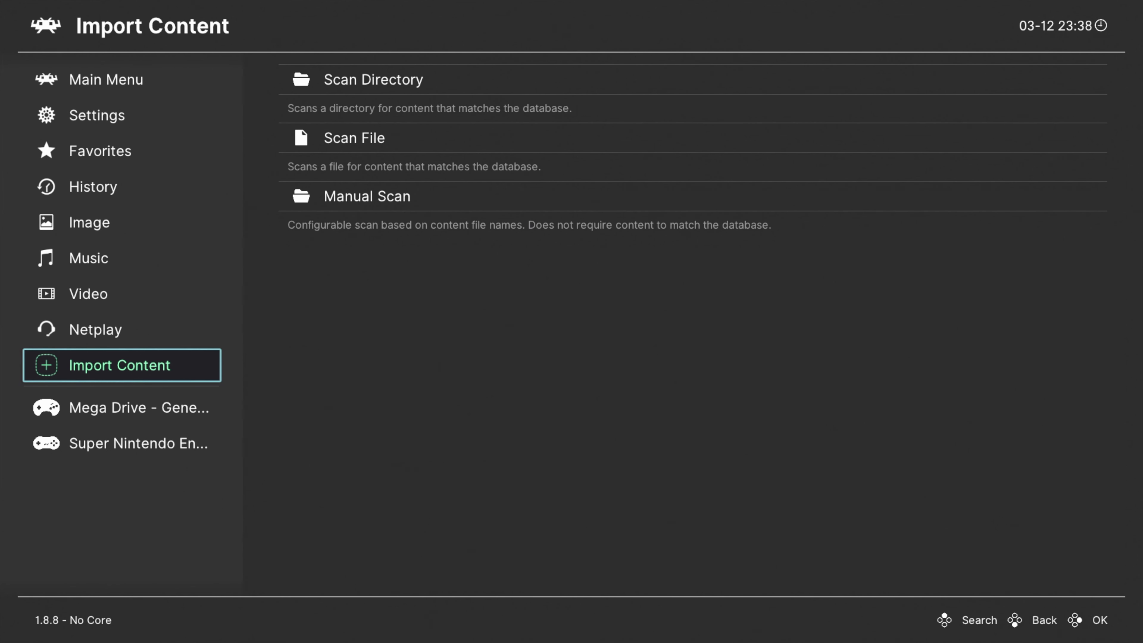
# Open the entry for OutRun (USA, Europe) (Sega Smash Pack) in the Mega Drive - Genesis playlist
pyautogui.press('Down')
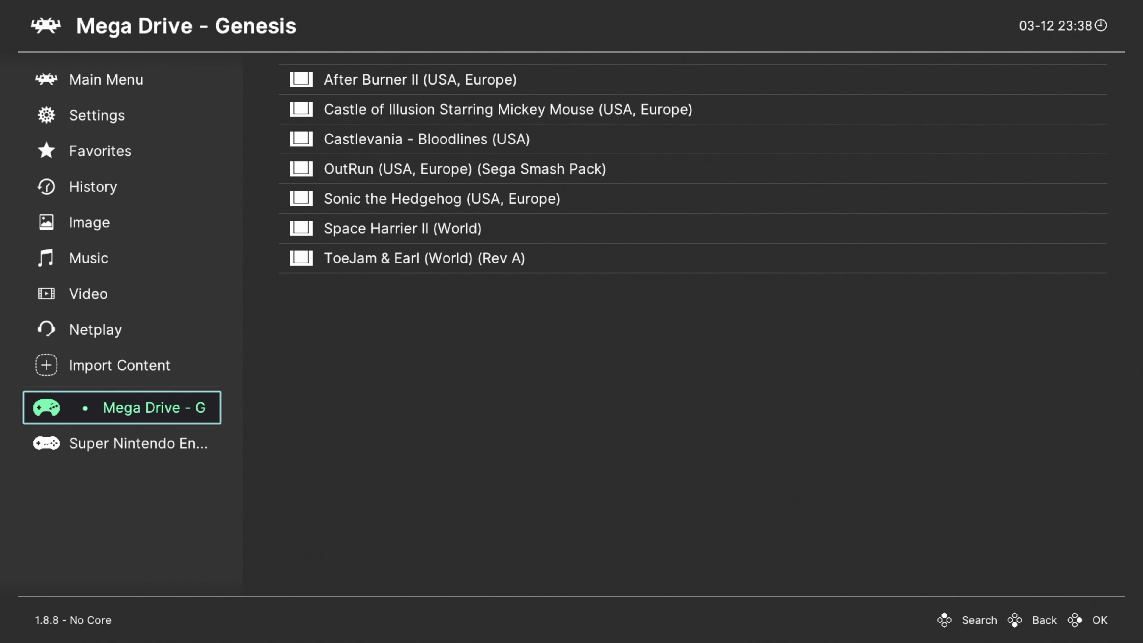
pyautogui.press('Right')
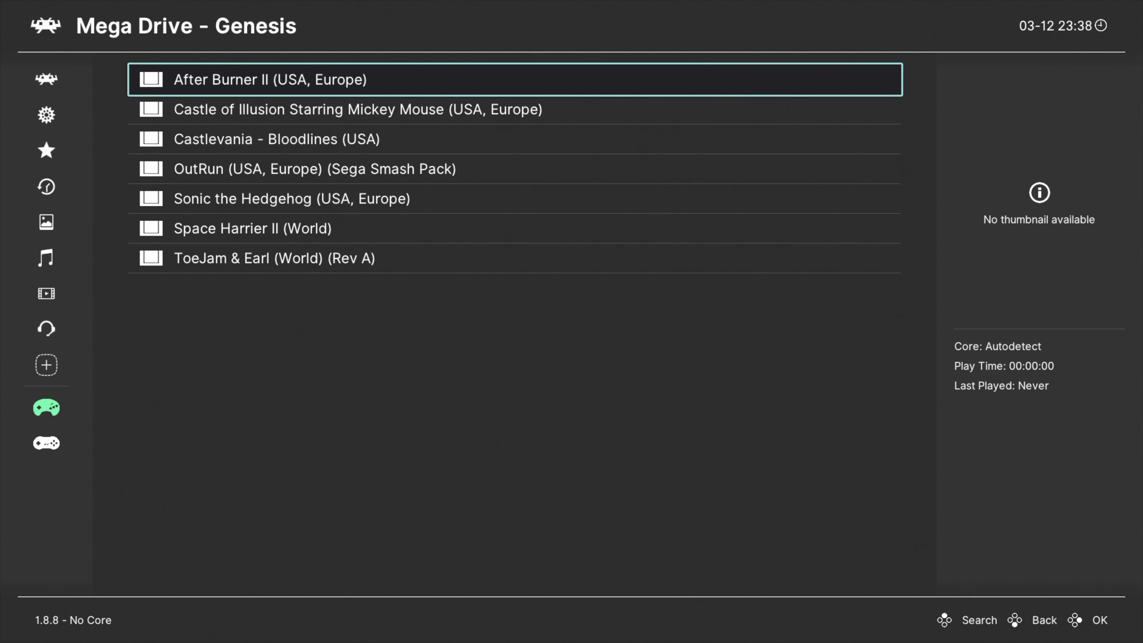
pyautogui.press('Down')
pyautogui.press('Down')
pyautogui.press('Down')
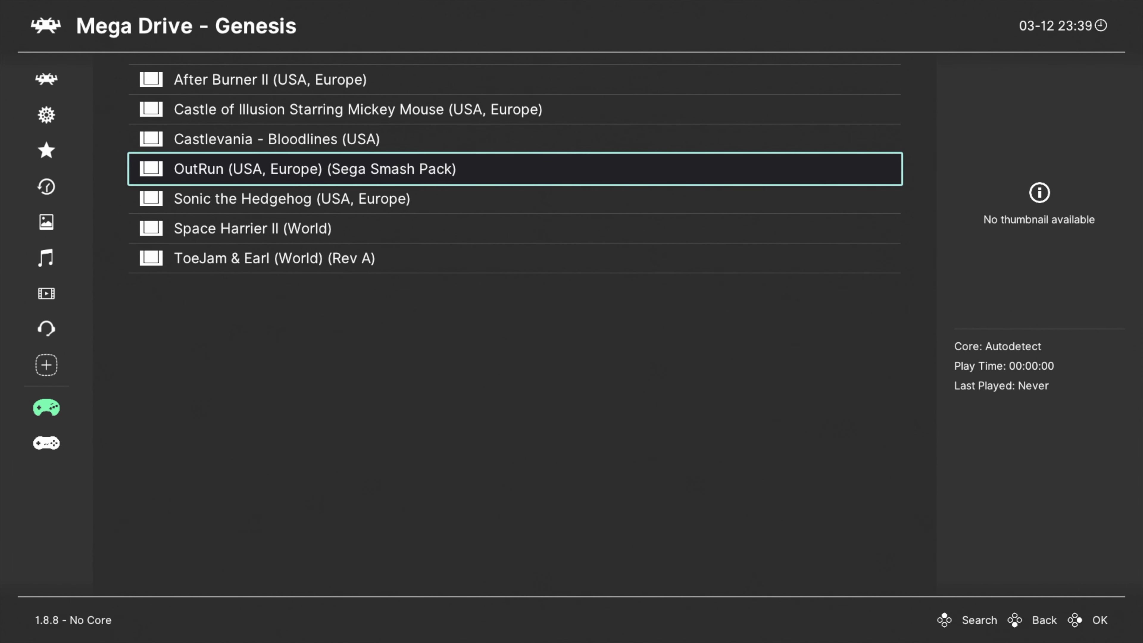
pyautogui.press('Return')
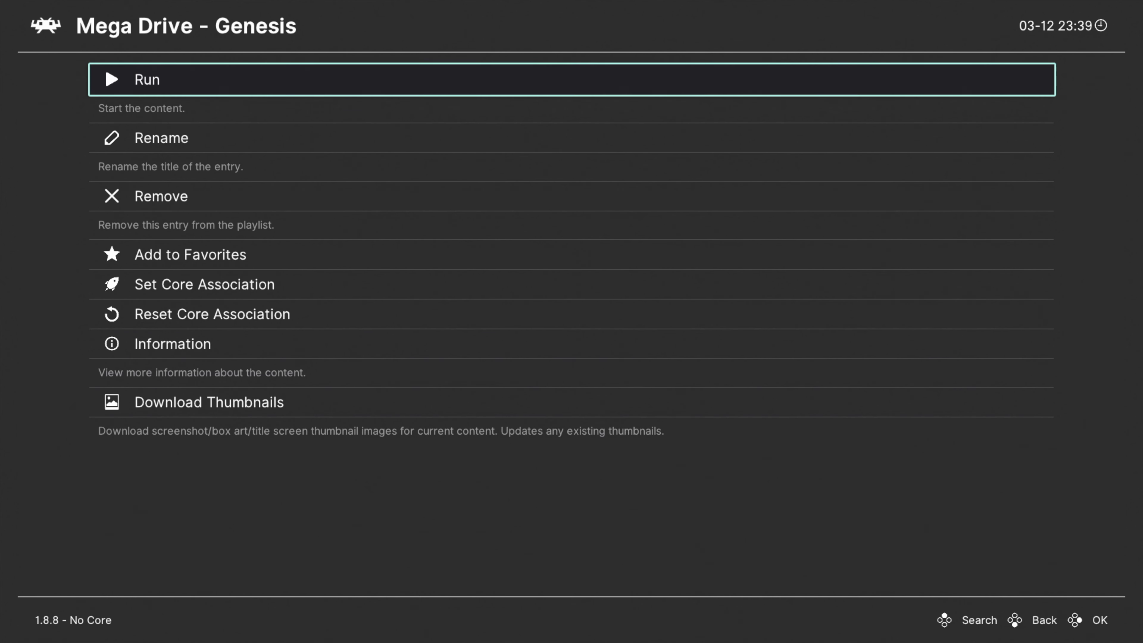
# Run OutRun with the Sega - MS/GG/MD/CD (Genesis Plus GX) core
pyautogui.press('Return')
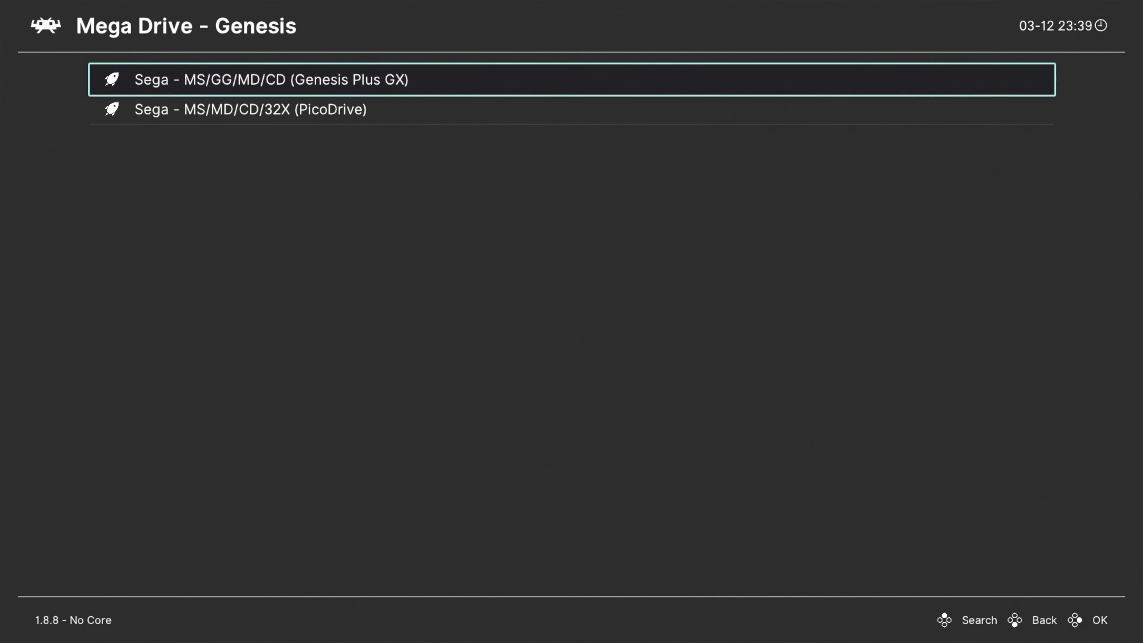
pyautogui.press('Return')
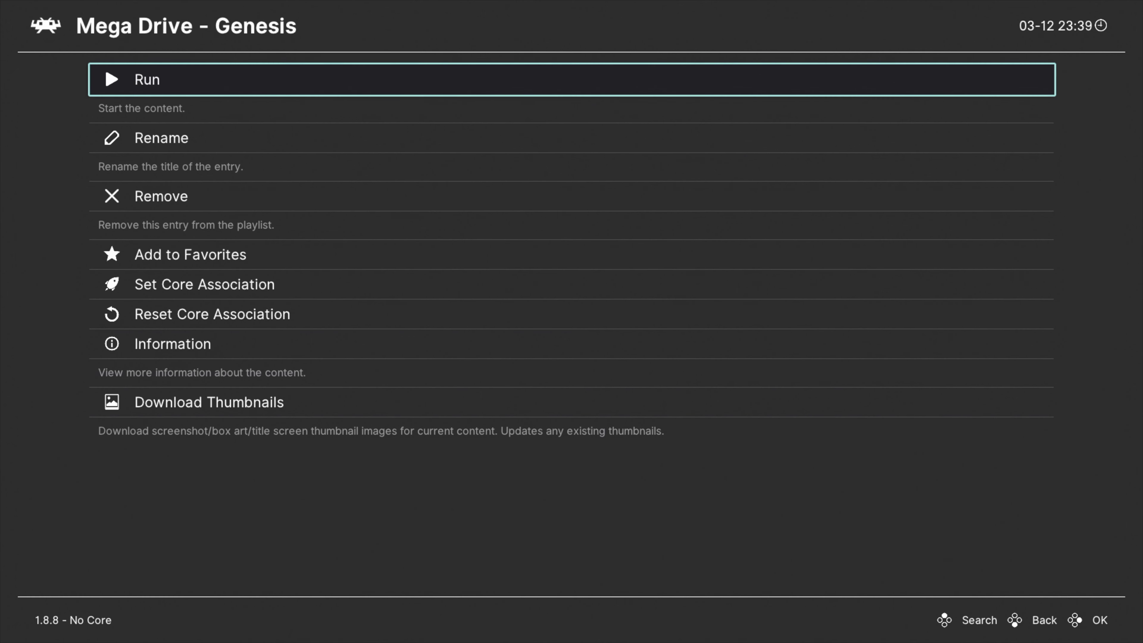
pyautogui.press('Return')
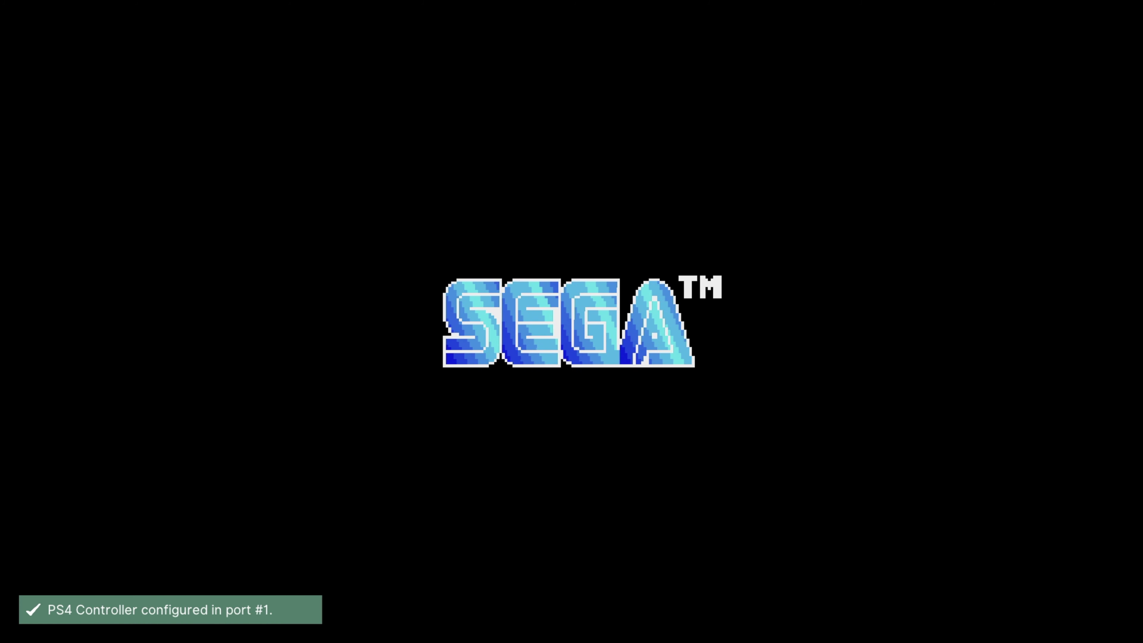